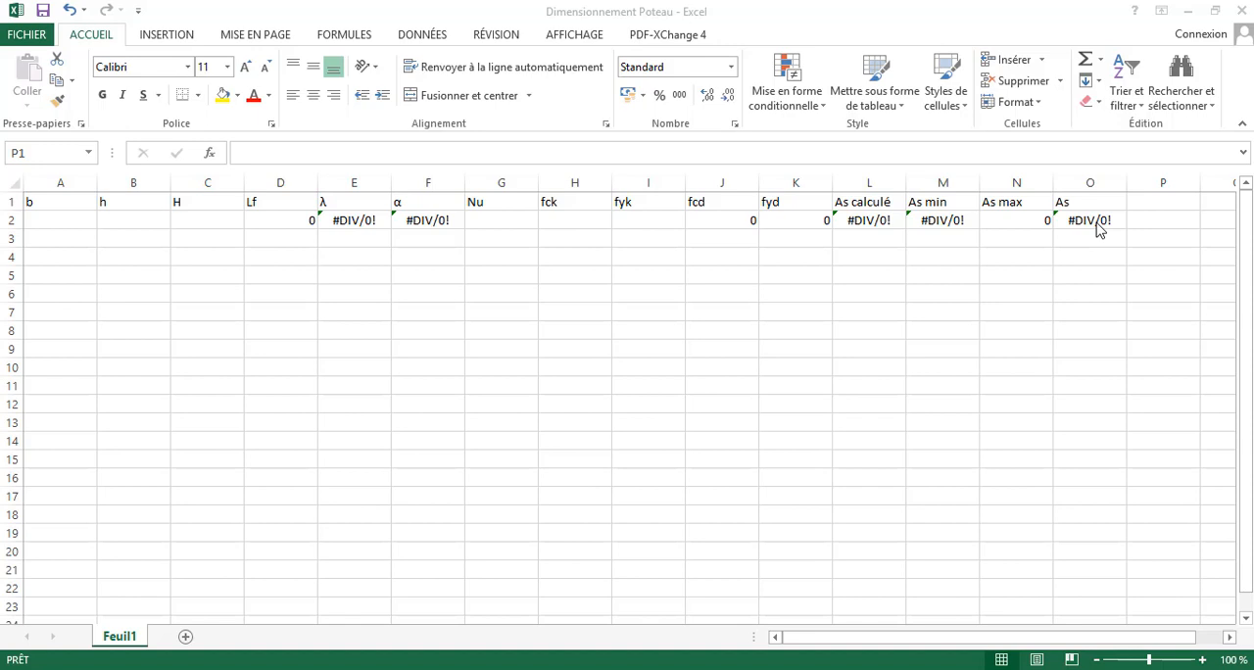
# - Add the headers φlmax in P1 and φt in Q1, inserting the Greek letter φ as a special character
pyautogui.click(1076, 217)
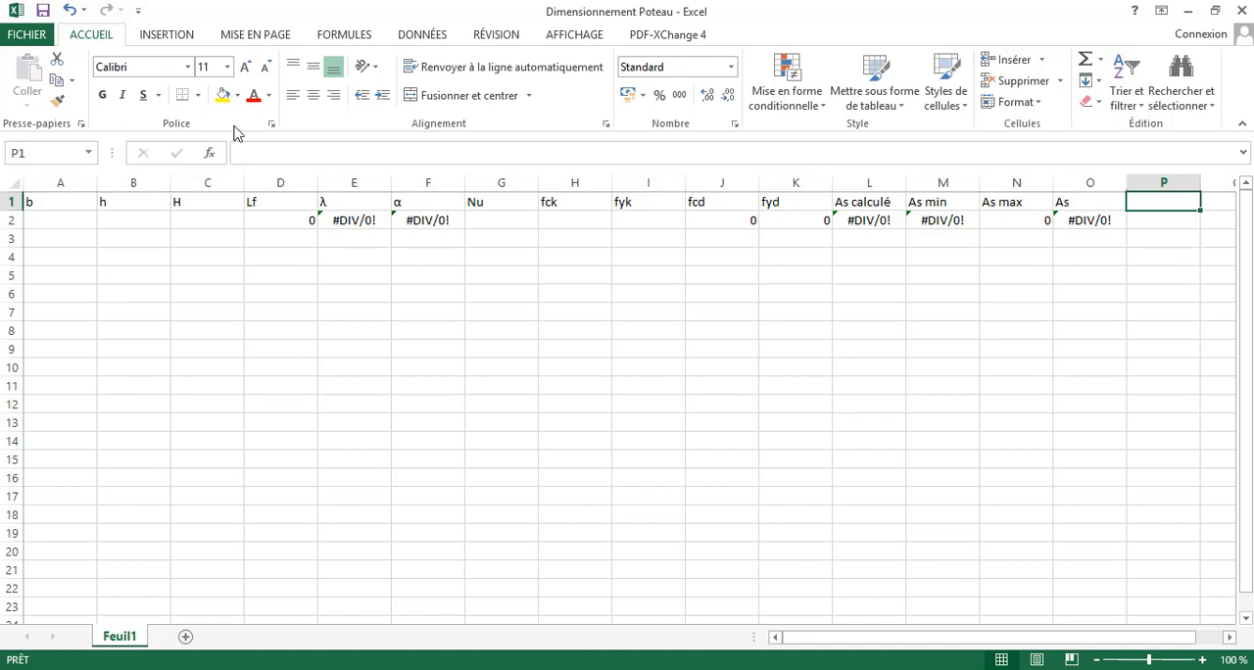
pyautogui.click(174, 36)
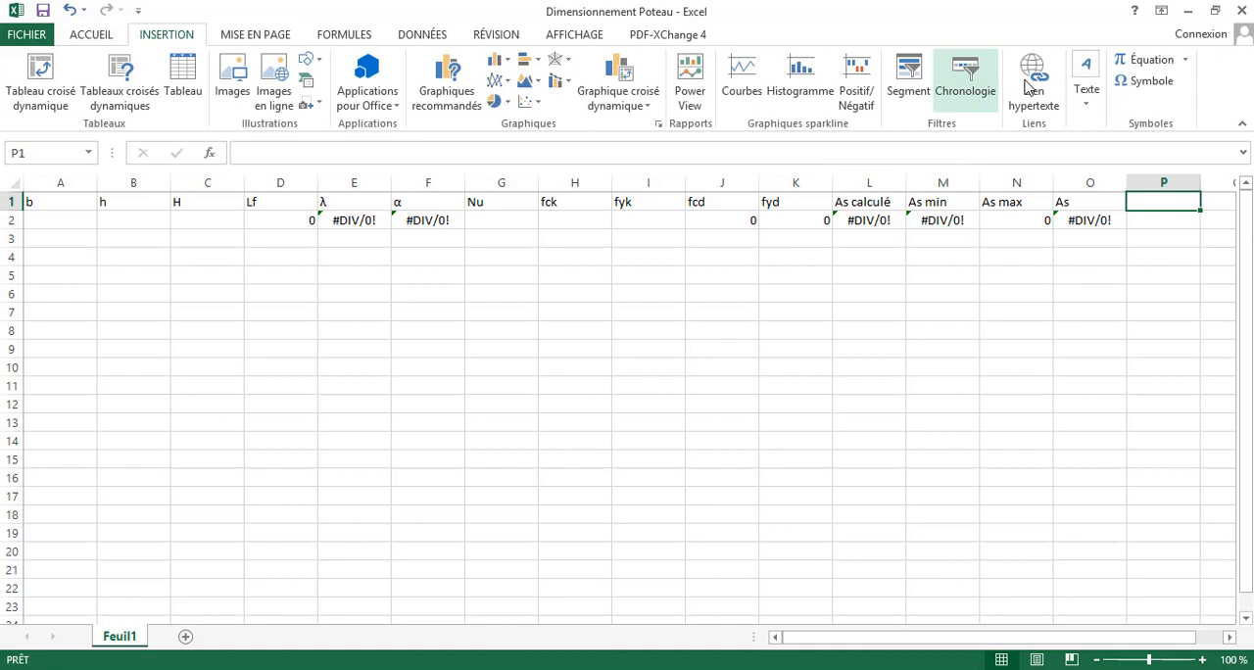
pyautogui.click(1141, 86)
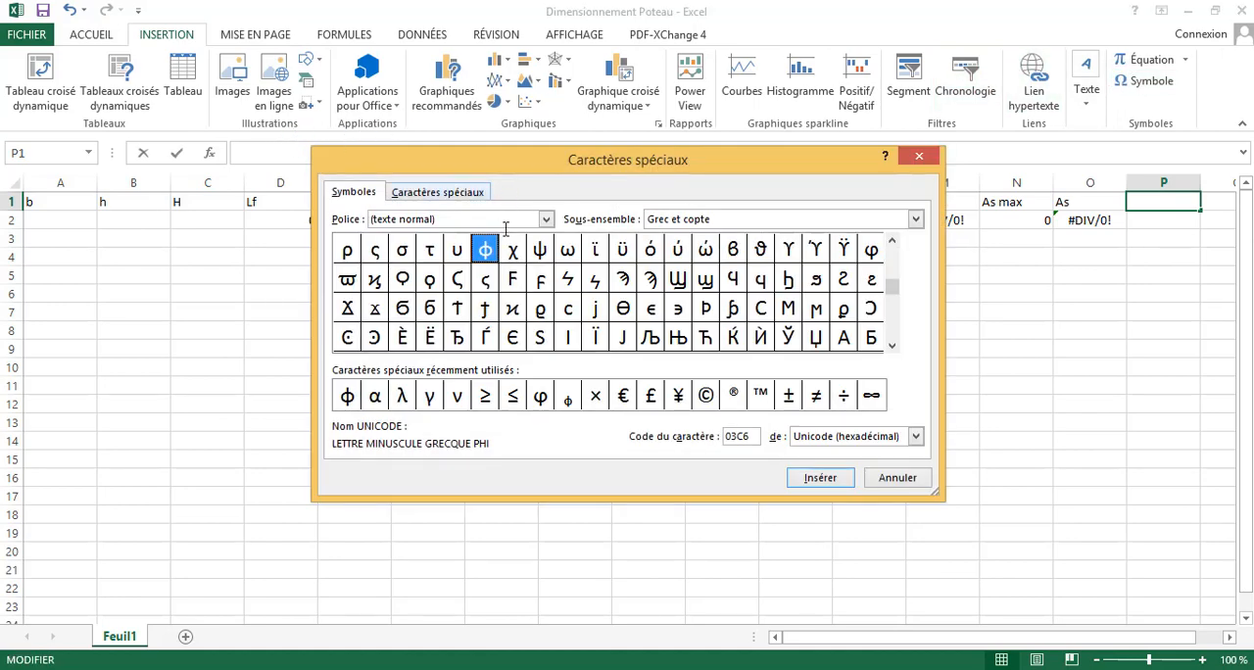
pyautogui.click(823, 477)
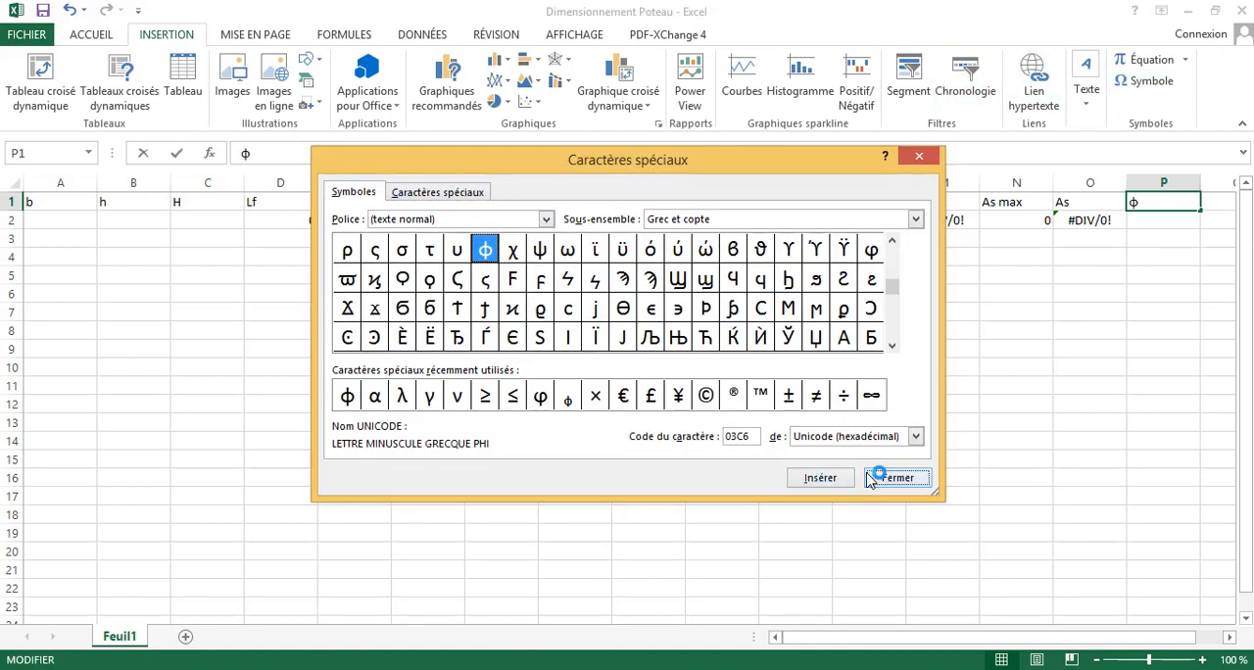
pyautogui.click(870, 478)
pyautogui.write('l')
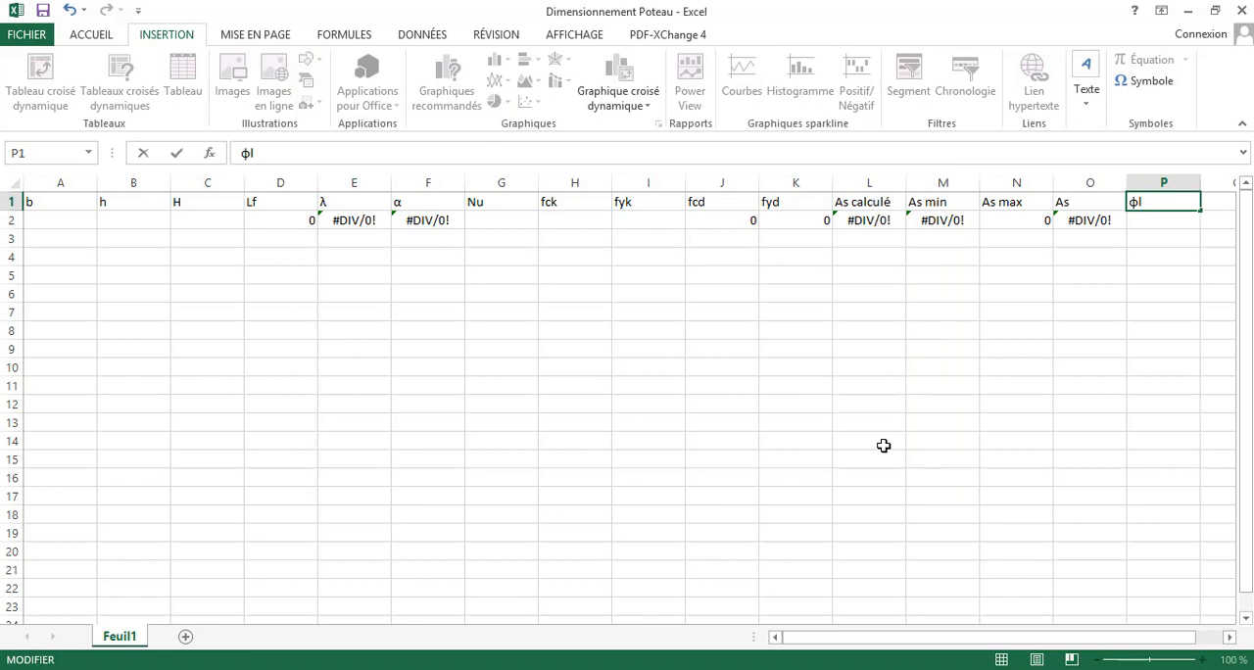
pyautogui.write('max')
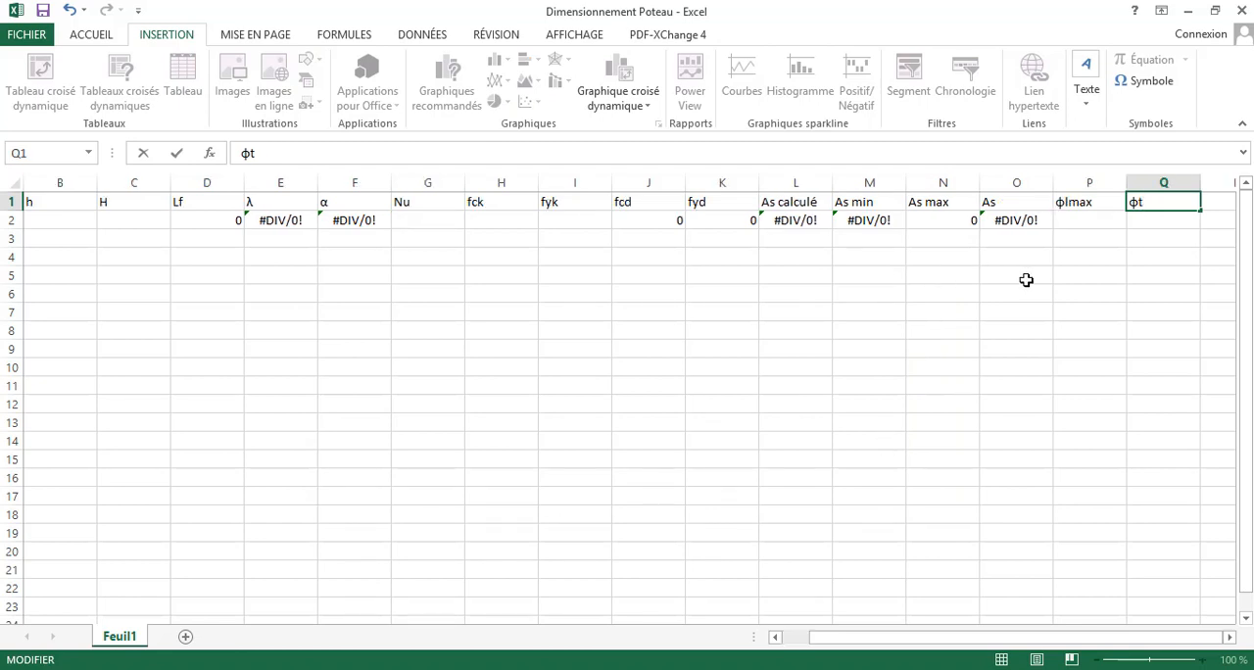
# - Enter the formula =max(6mm;P2/4) in Q2 under φt and accept the proposed correction
pyautogui.click(1082, 222)
pyautogui.click(1148, 220)
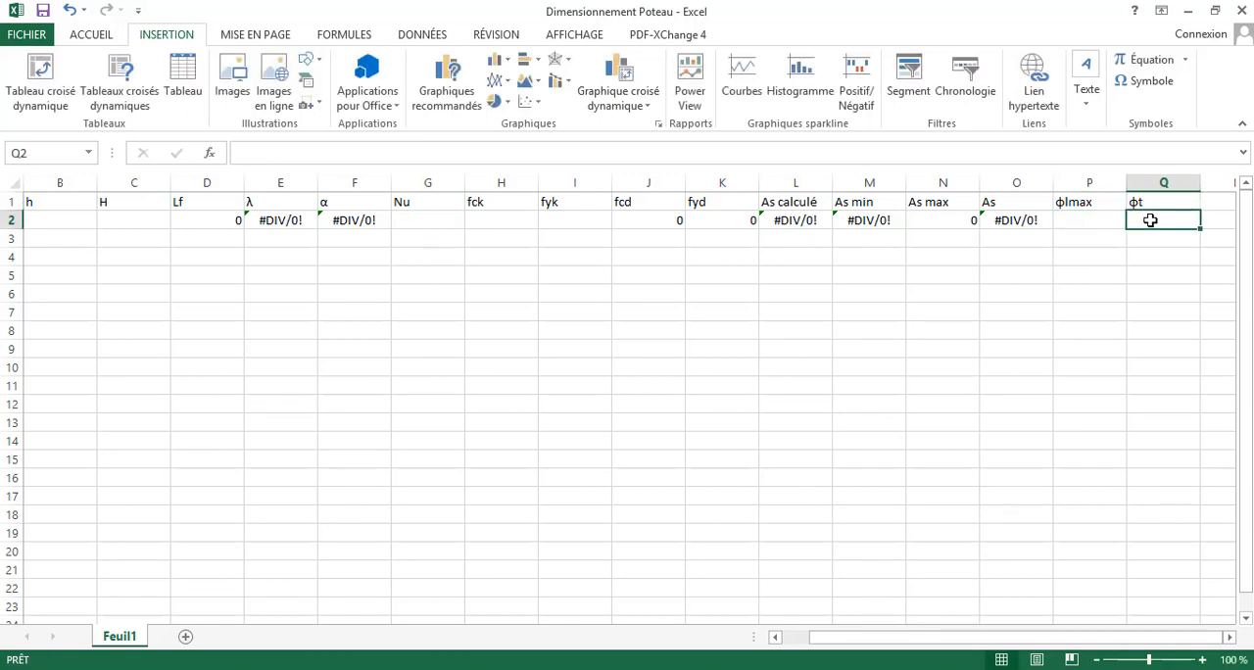
pyautogui.write('=')
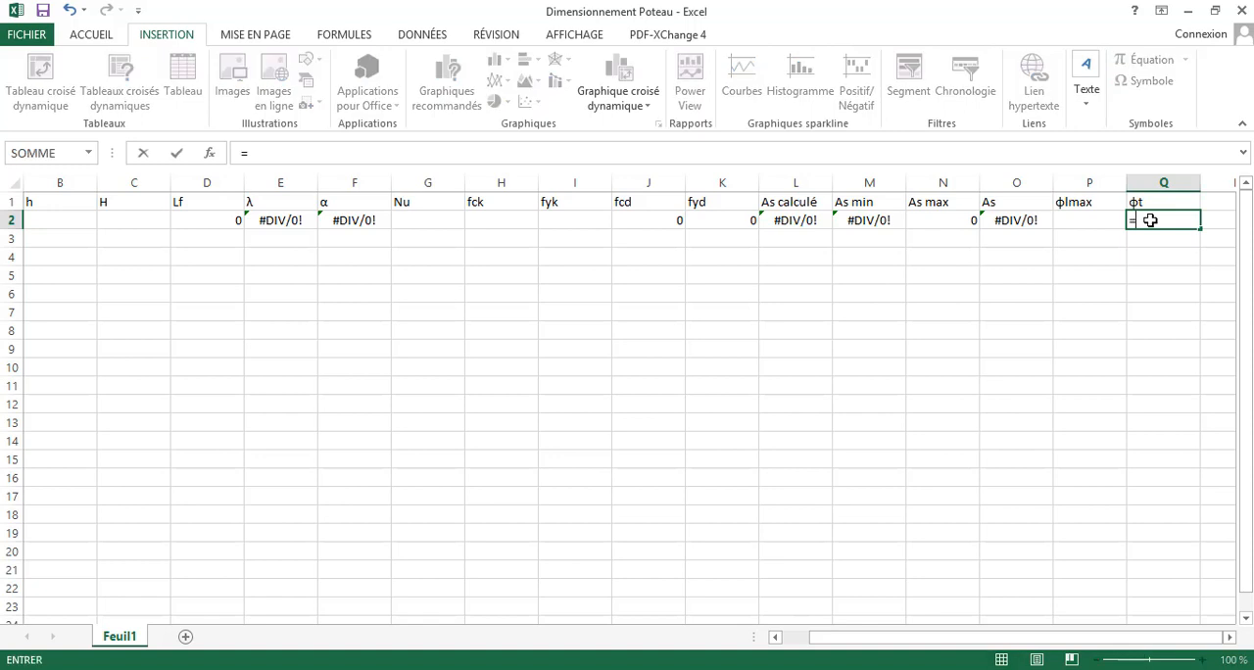
pyautogui.write('max(')
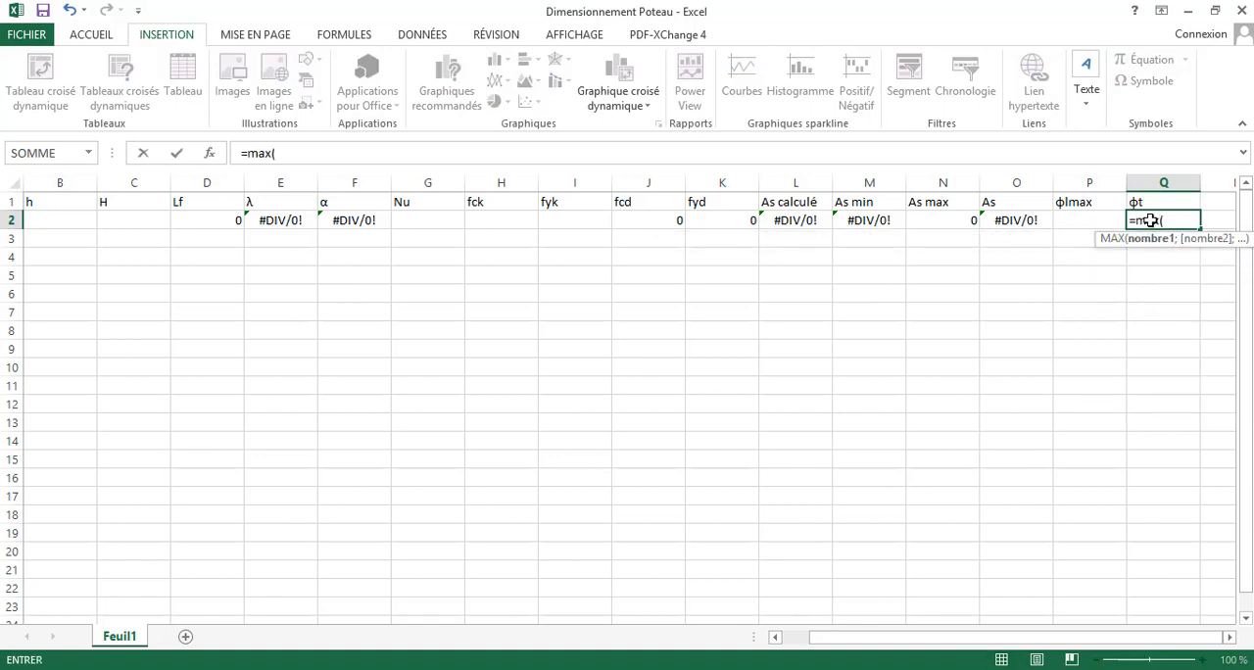
pyautogui.write('6mm;')
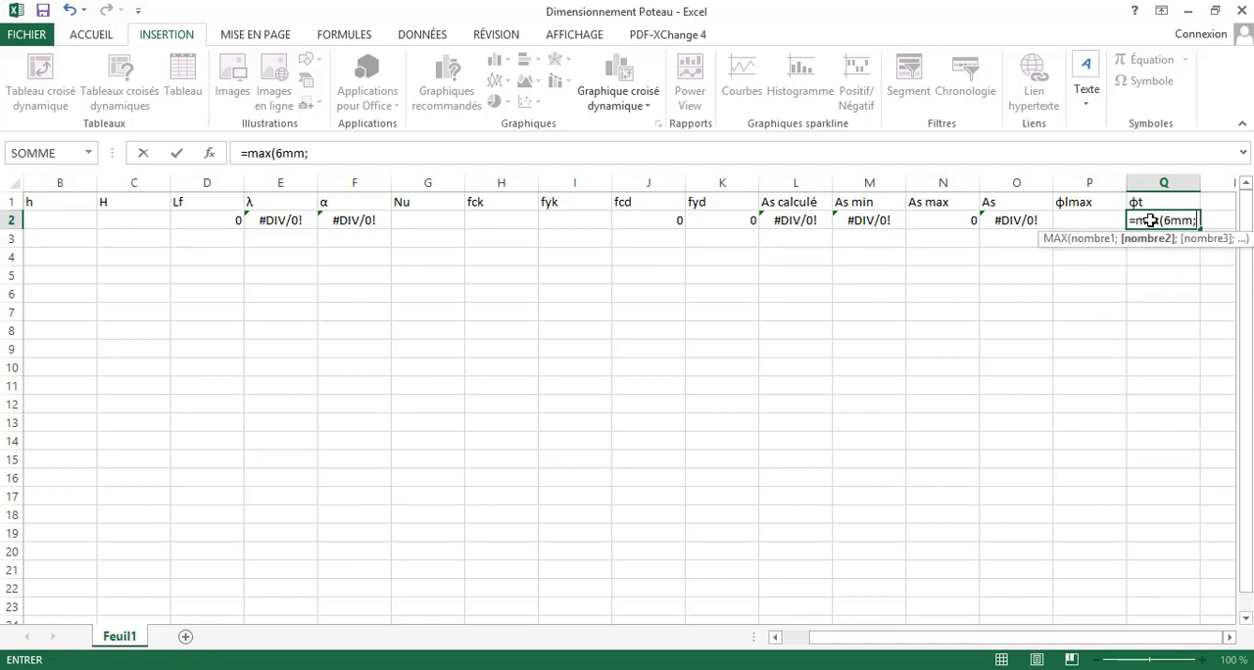
pyautogui.click(1090, 221)
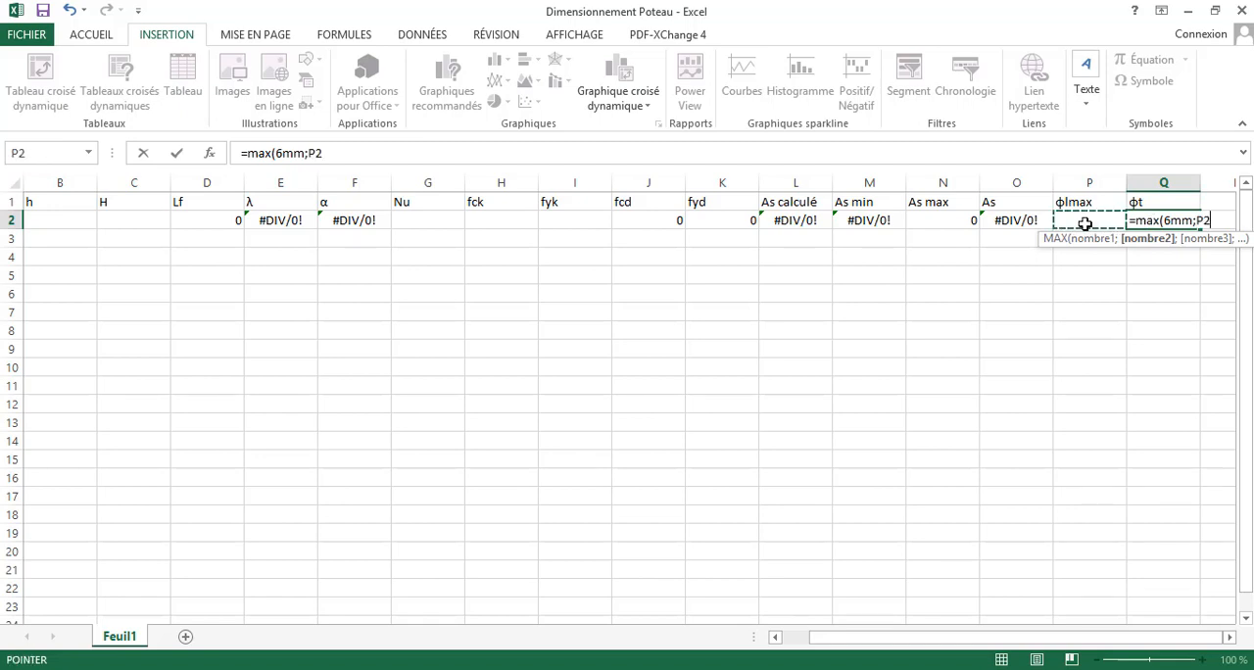
pyautogui.write('/4)')
pyautogui.press('Return')
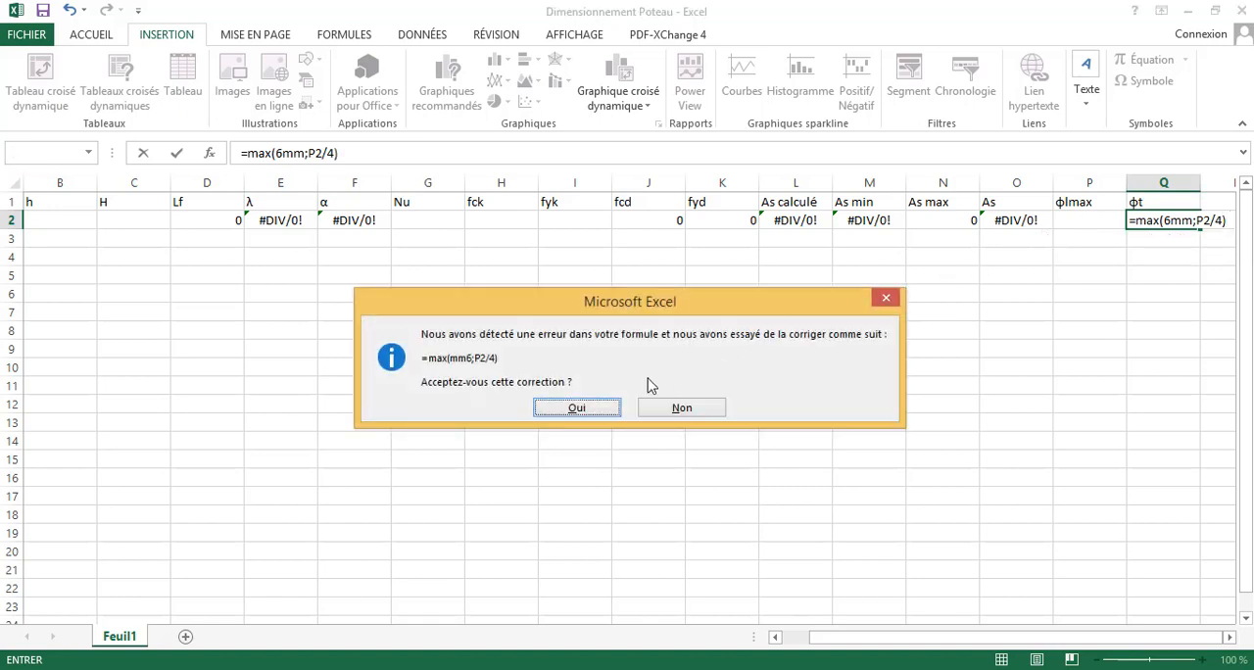
pyautogui.click(577, 409)
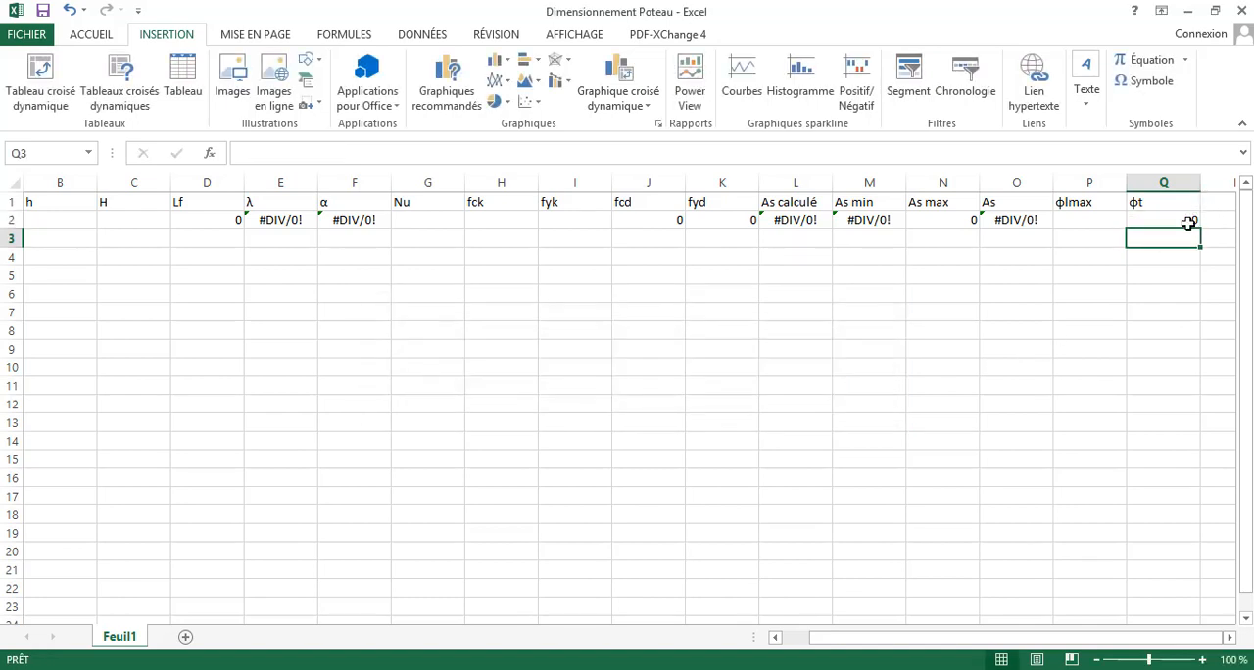
# - Correct the φt formula in Q2 to =MAX(6;P2/4) by removing the MM unit text
pyautogui.click(323, 154)
pyautogui.press('Left')
pyautogui.press('Left')
pyautogui.press('Left')
pyautogui.press('Left')
pyautogui.press('BackSpace')
pyautogui.press('BackSpace')
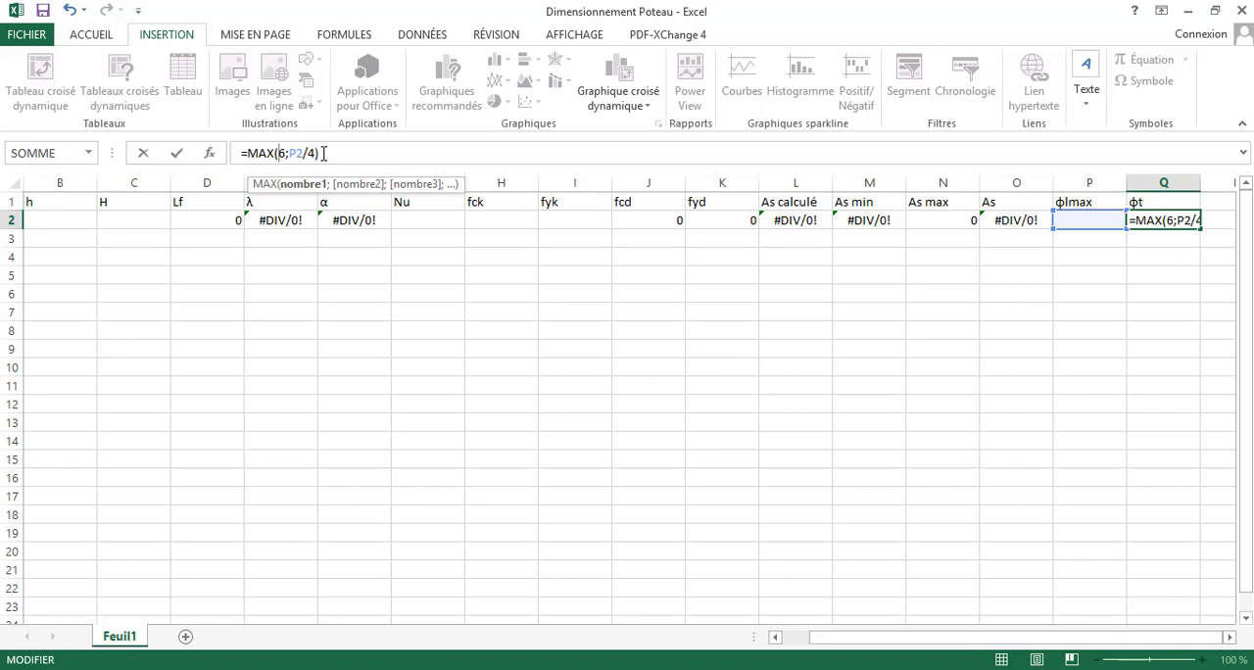
pyautogui.click(308, 153)
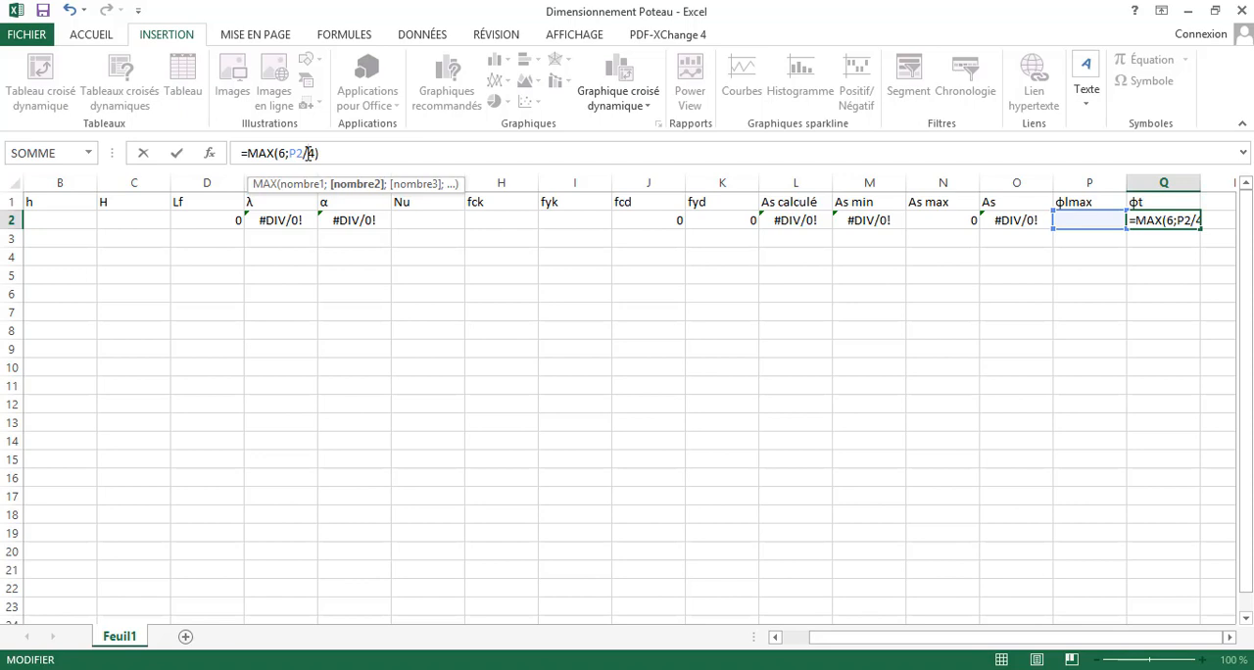
pyautogui.press('Return')
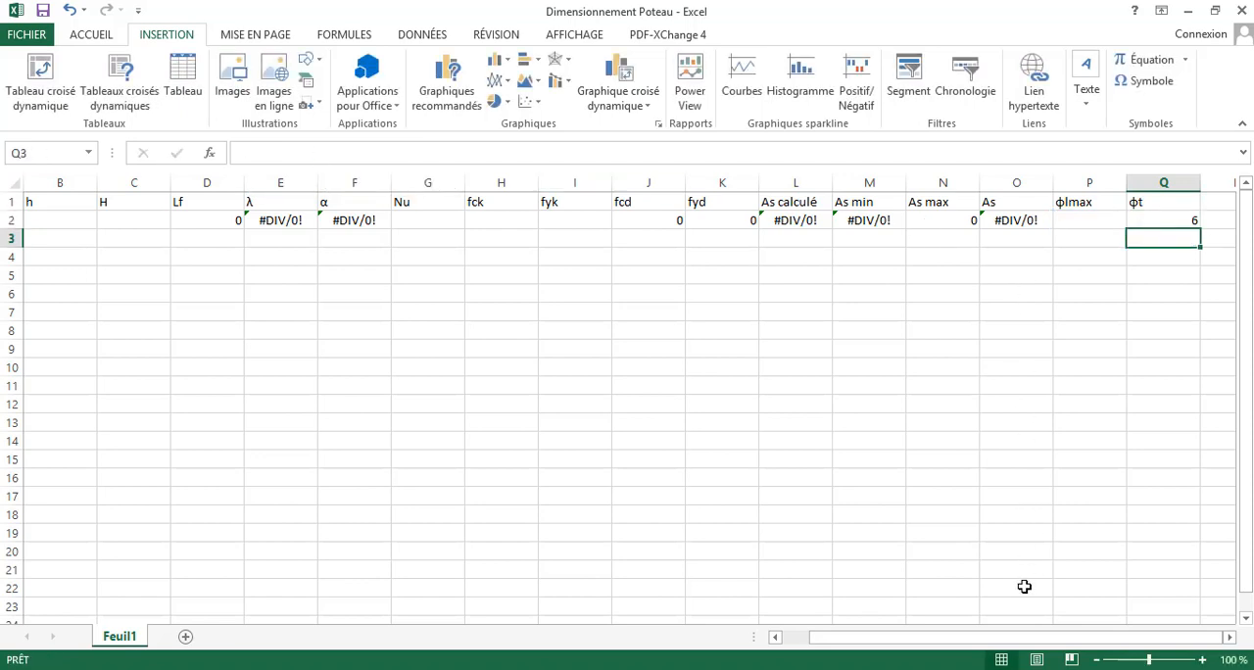
# - Add the header St in R1 and enter the formula =MIN(20*Q2;40;A2) in R2
pyautogui.click(1212, 201)
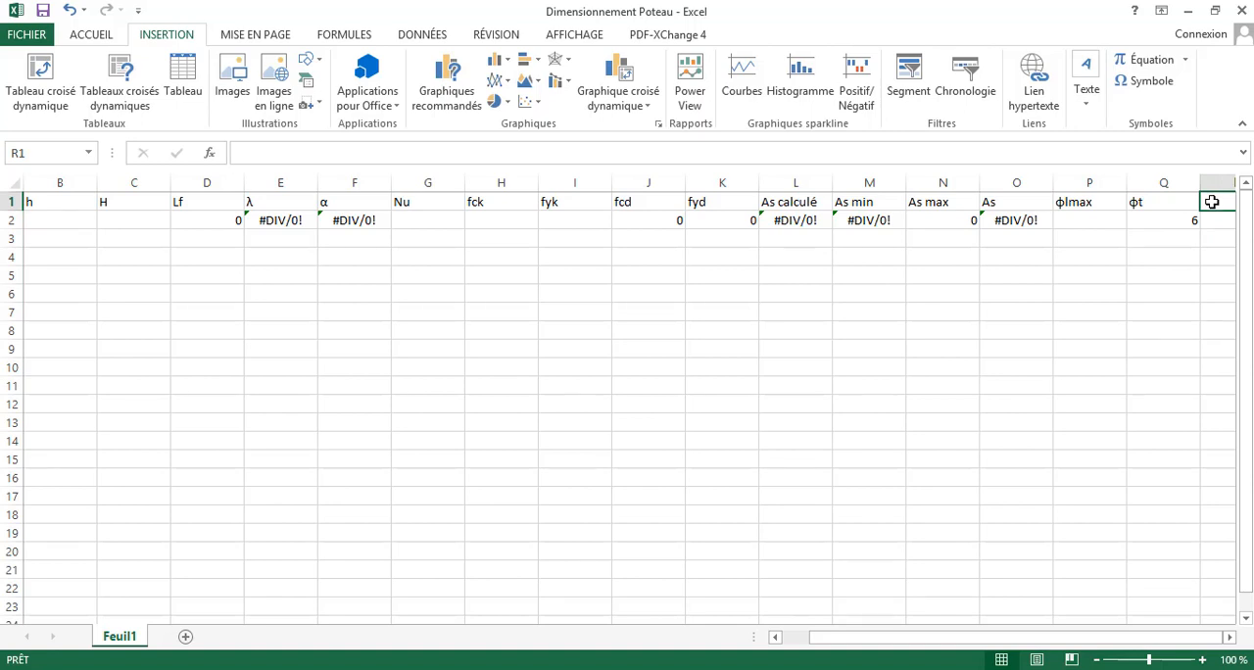
pyautogui.write('St')
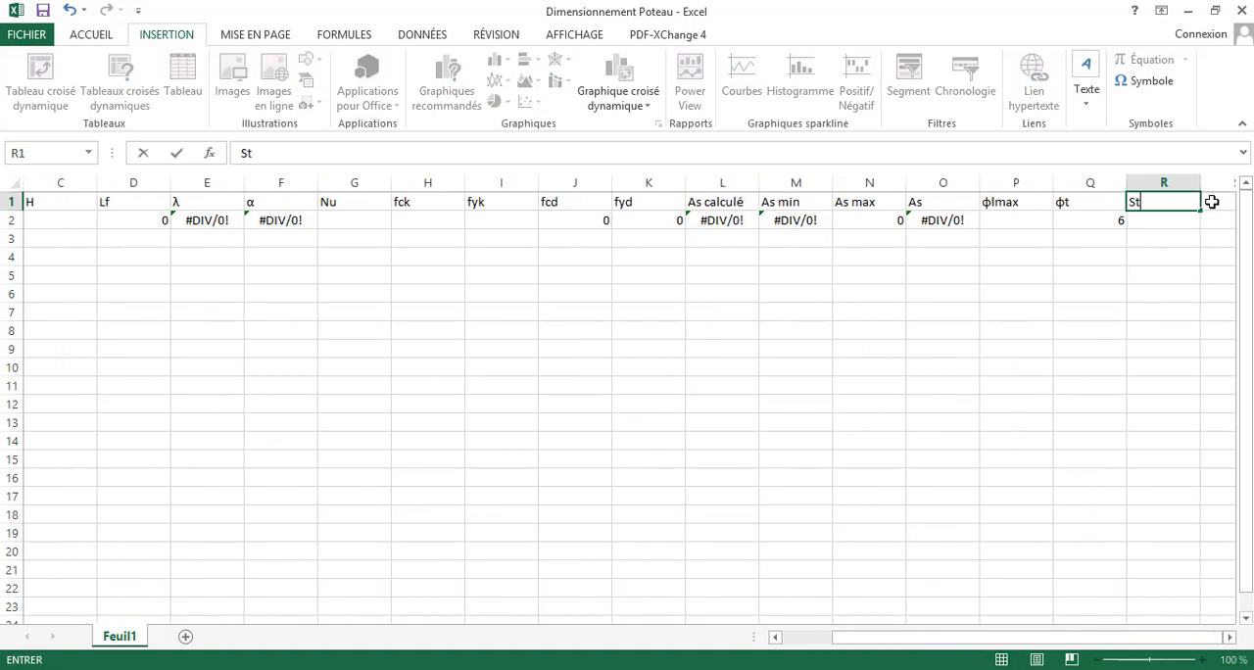
pyautogui.click(1154, 222)
pyautogui.write('=')
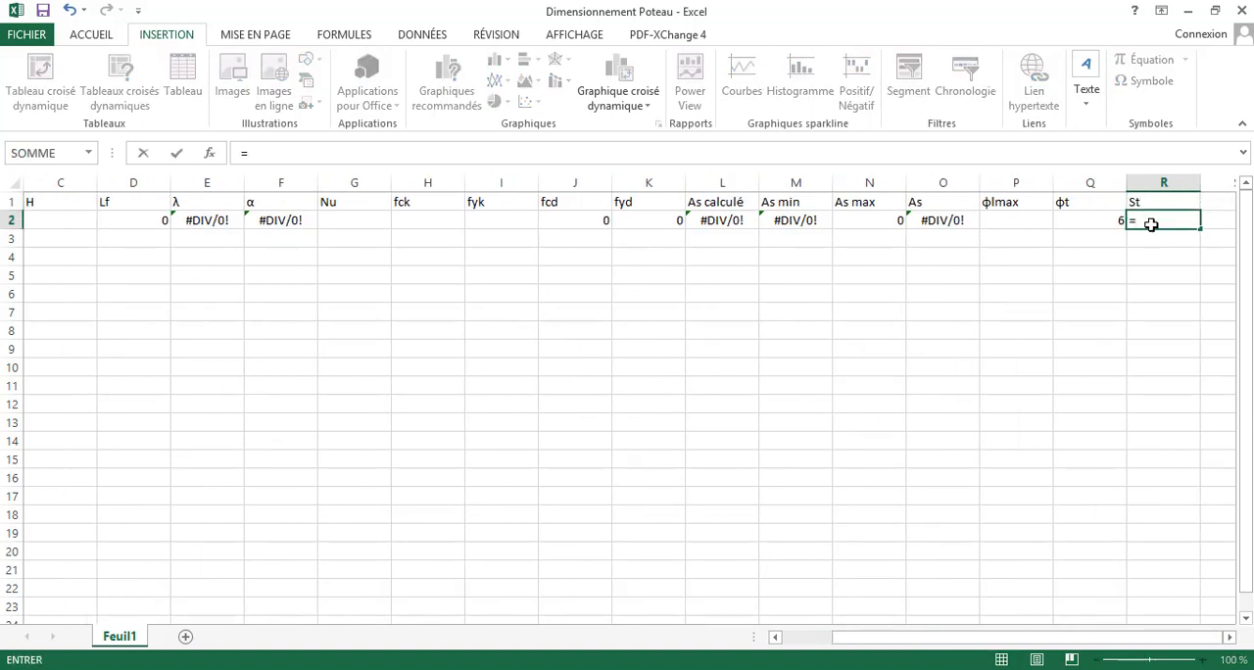
pyautogui.write('min')
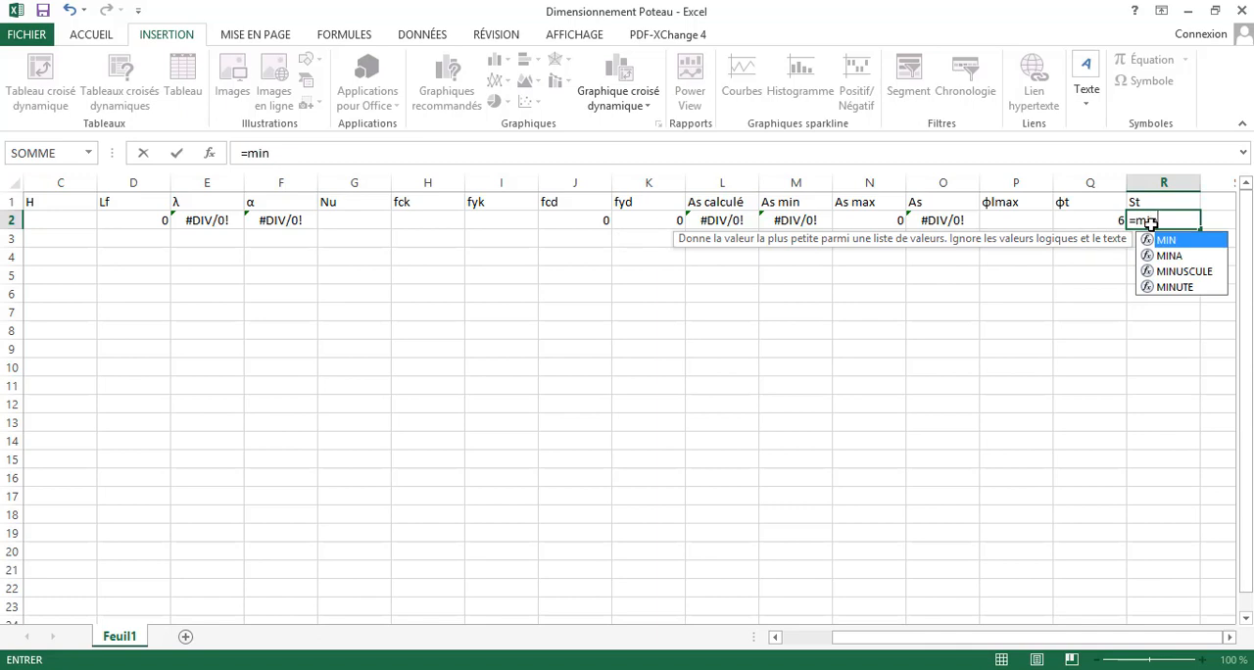
pyautogui.write('(')
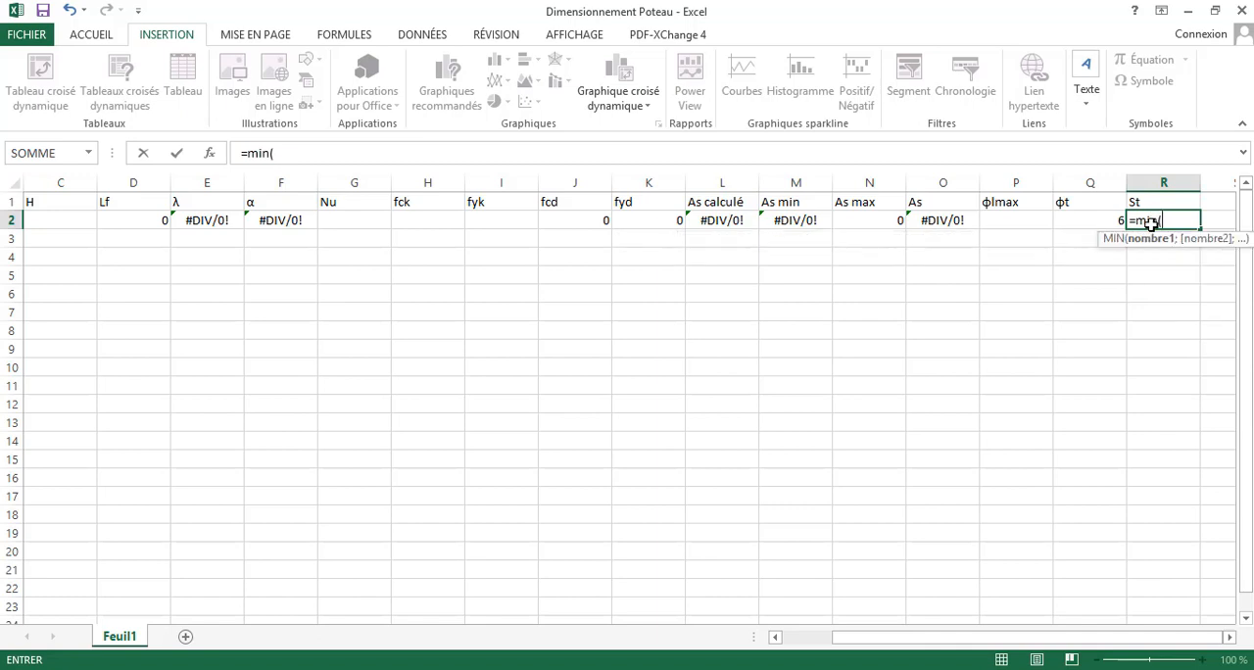
pyautogui.write('20*')
pyautogui.click(1095, 223)
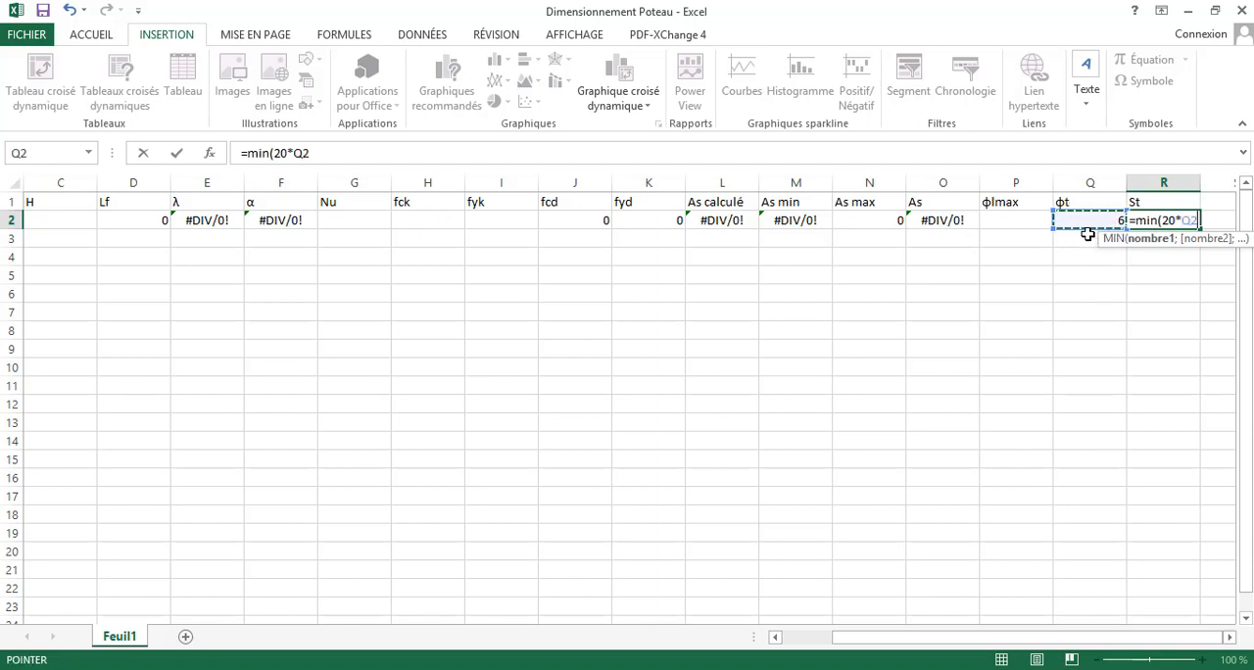
pyautogui.write(';')
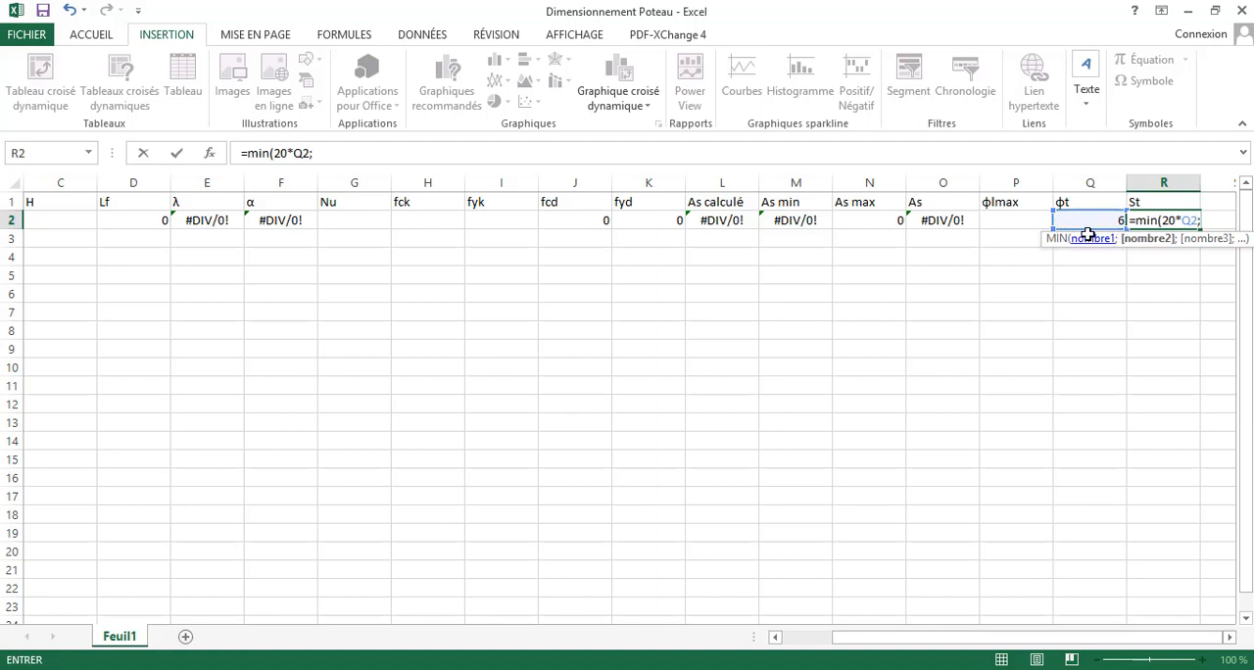
pyautogui.write('40;')
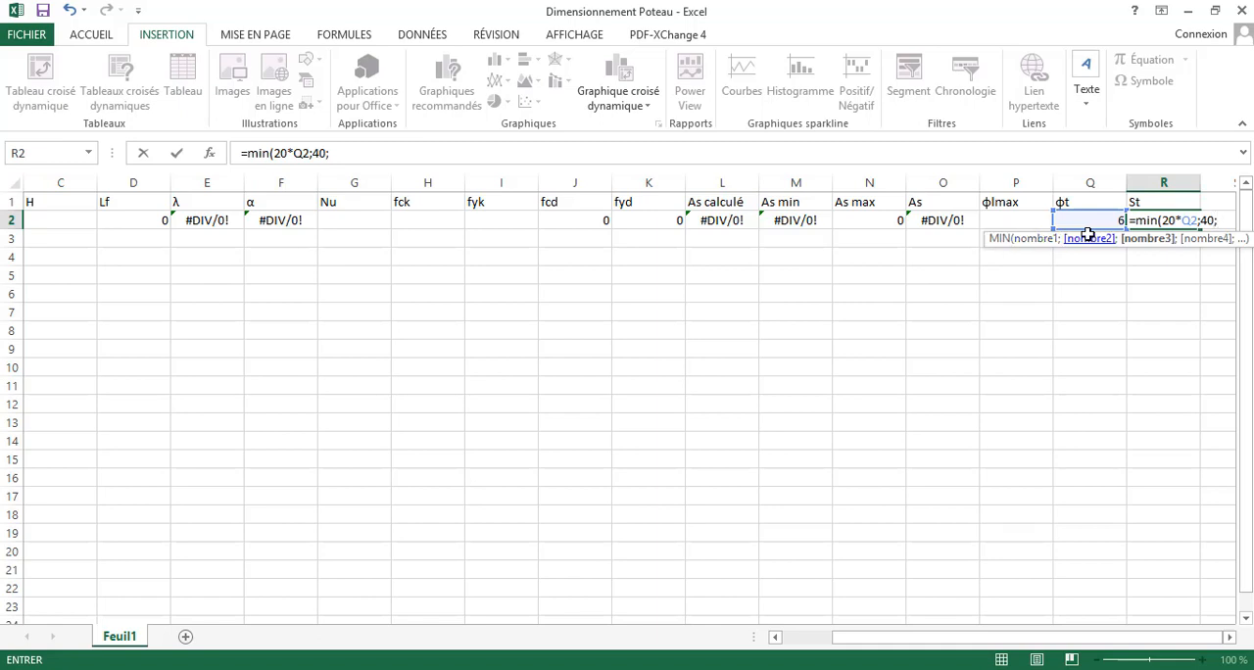
pyautogui.moveTo(1002, 638); pyautogui.dragTo(770, 638)
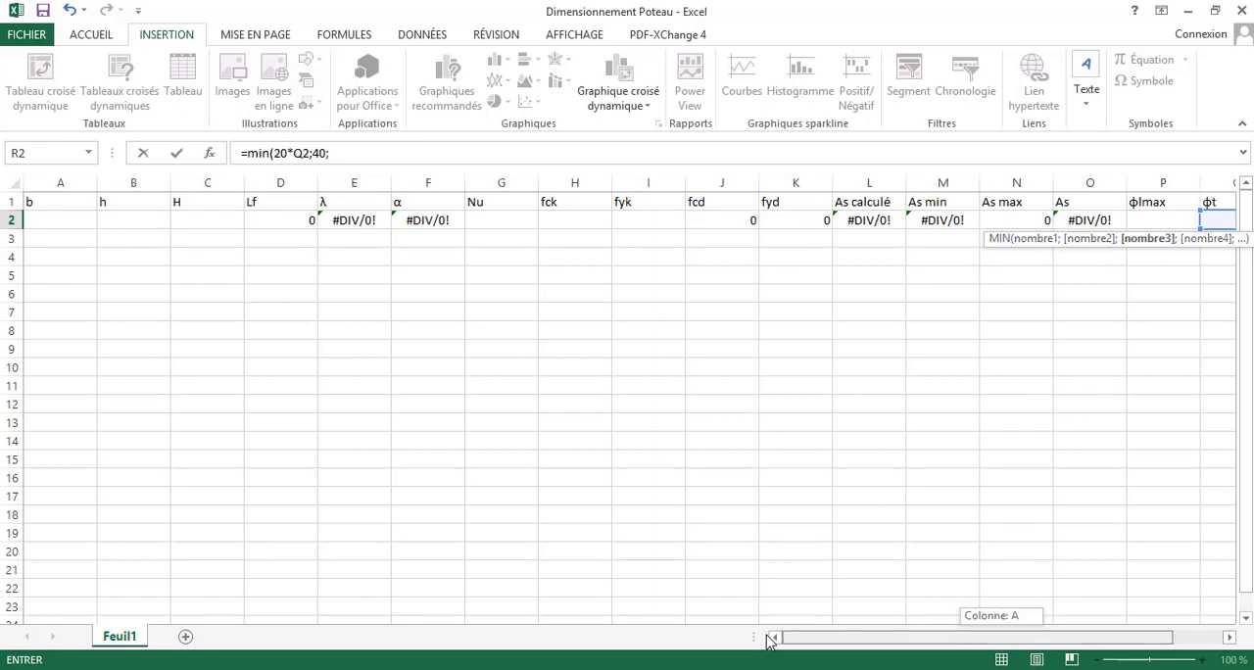
pyautogui.click(67, 217)
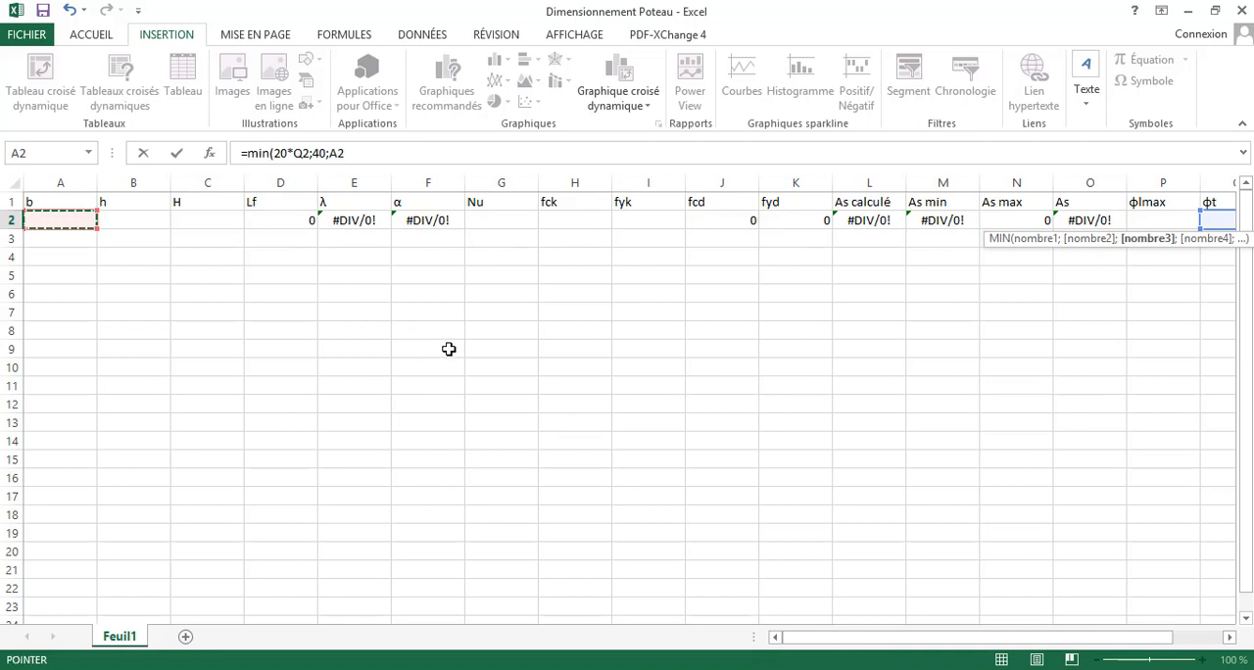
pyautogui.hotkey('ctrl', 'Return')
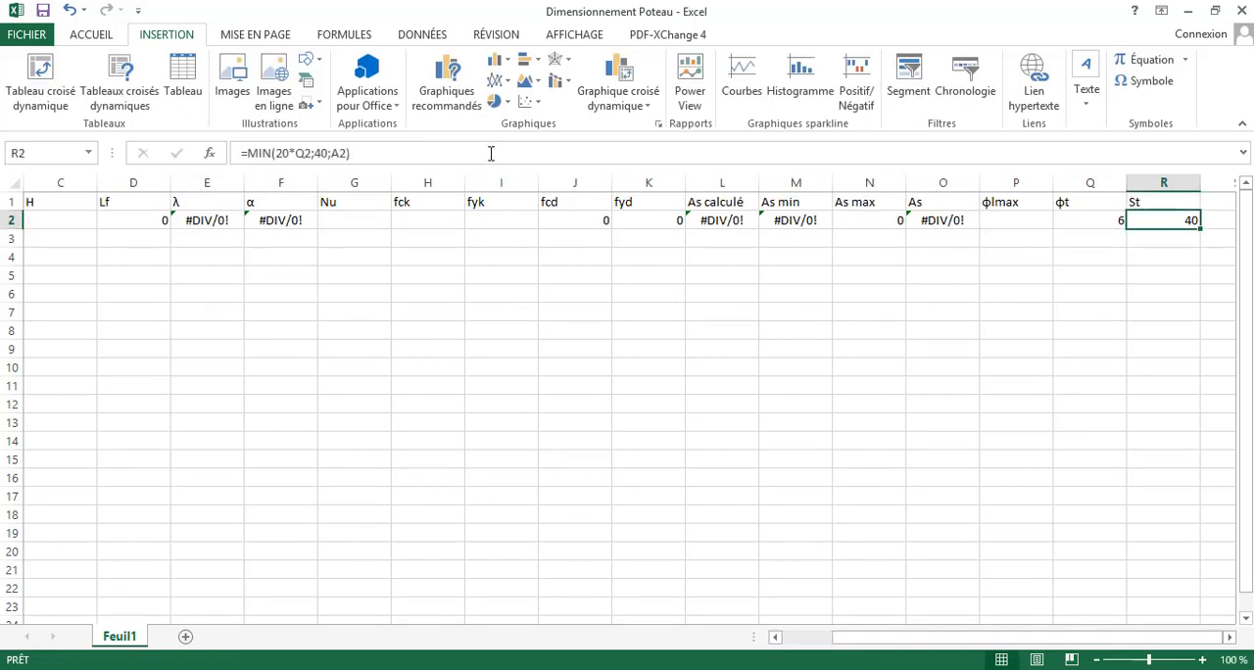
# - Change the first term of the St formula in R2 to 2*Q2
pyautogui.click(387, 156)
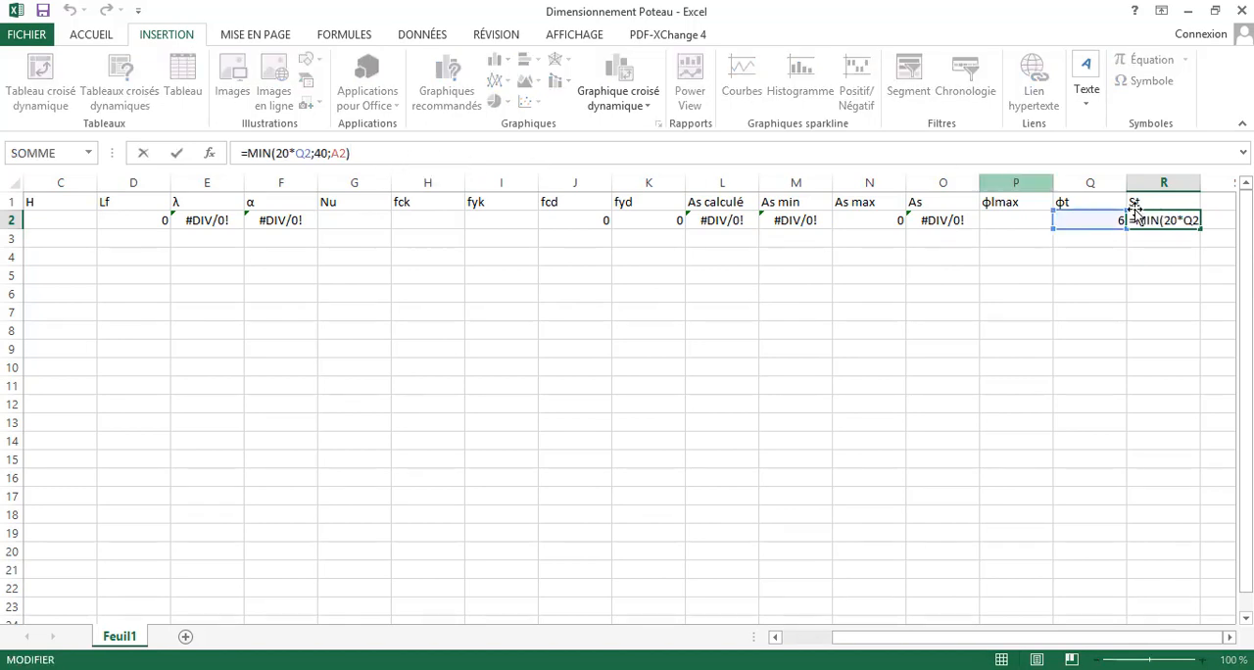
pyautogui.click(1156, 235)
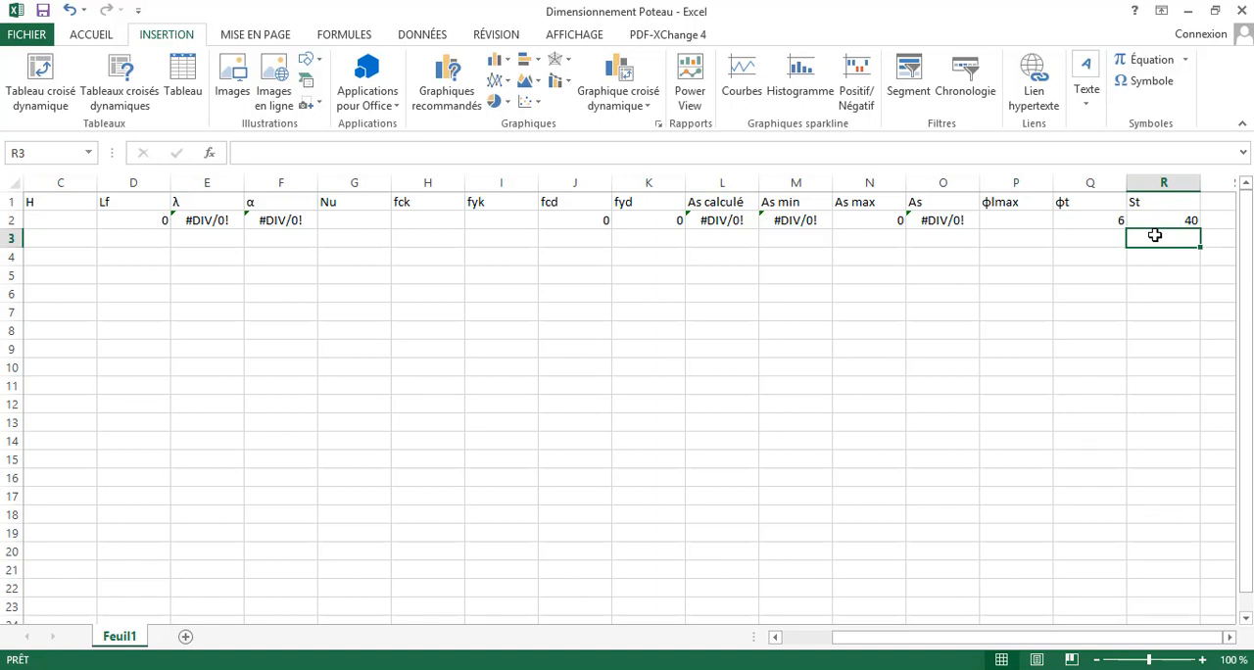
pyautogui.press('Up')
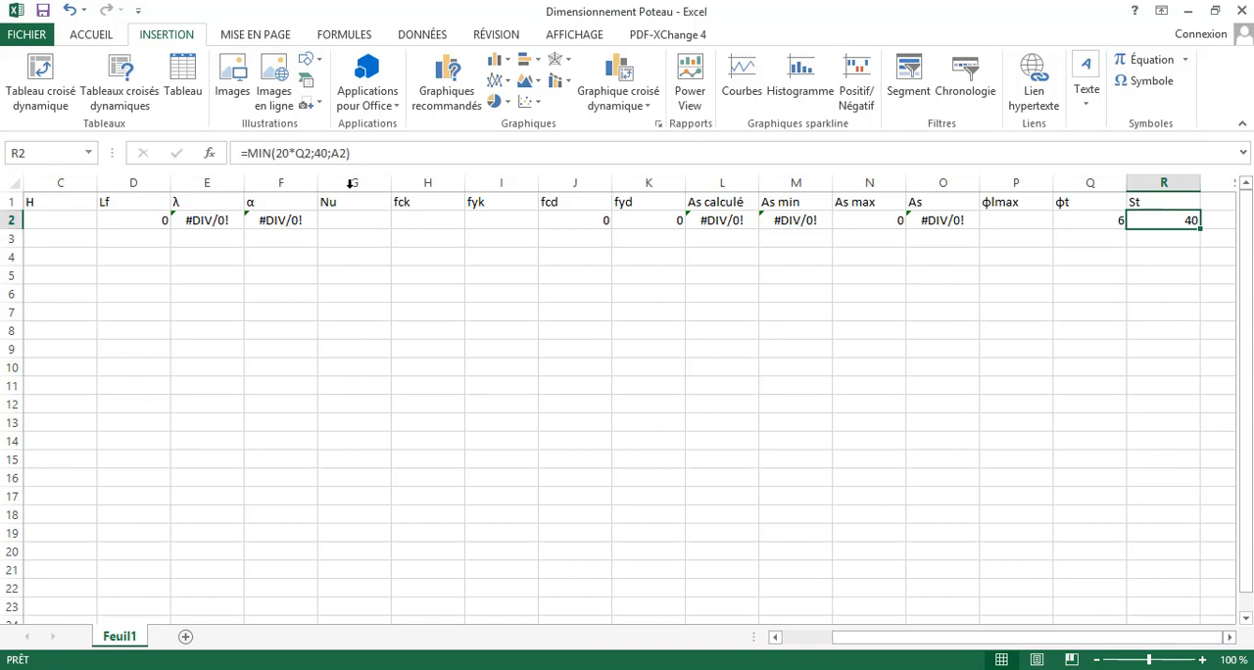
pyautogui.click(307, 153)
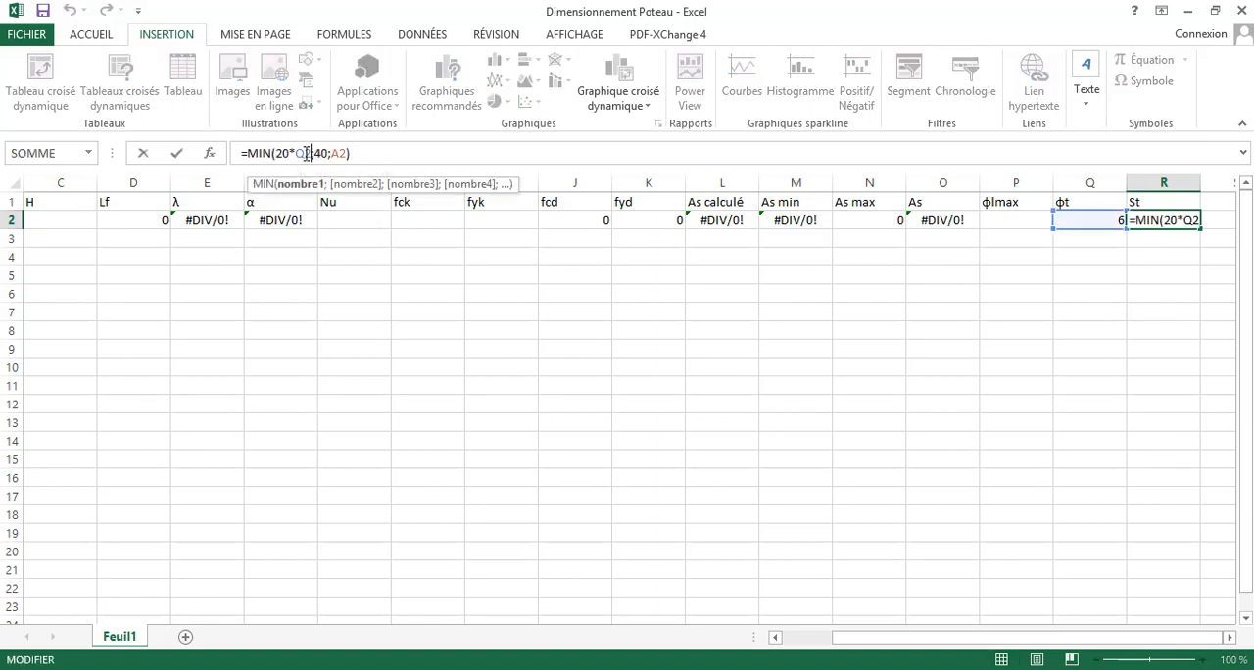
pyautogui.moveTo(310, 153); pyautogui.dragTo(295, 164)
pyautogui.press('BackSpace')
pyautogui.press('Return')
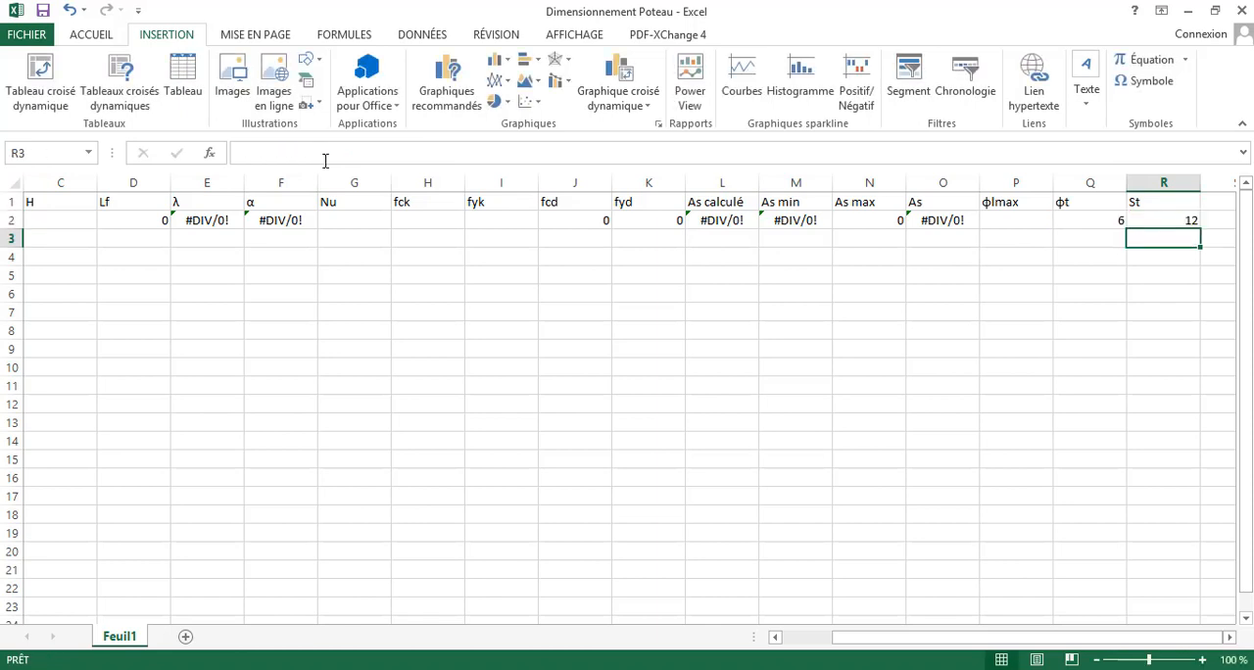
# - Change the third term of the St formula in R2 to A2*100
pyautogui.click(1172, 221)
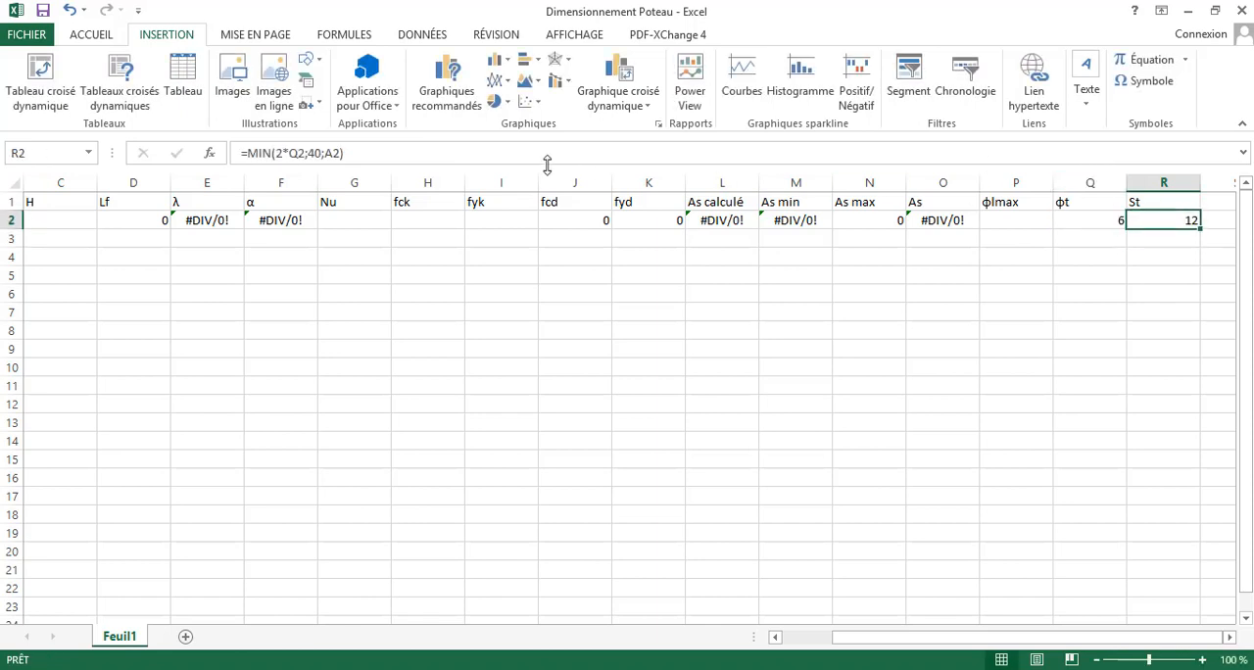
pyautogui.click(334, 152)
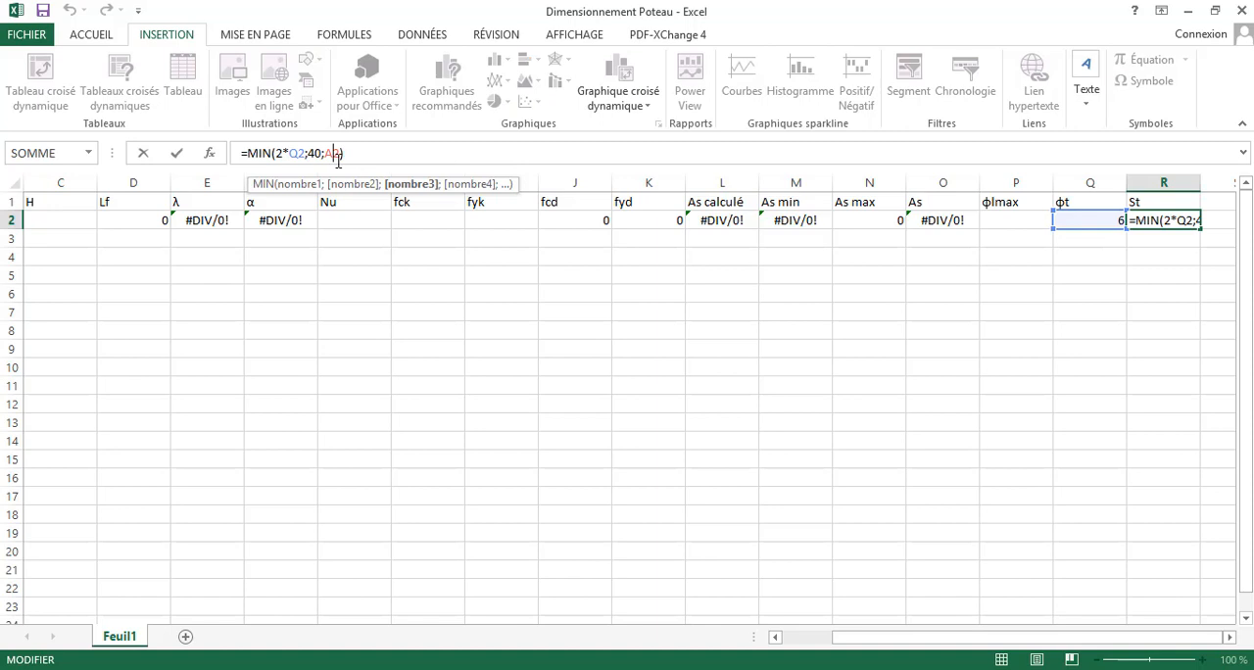
pyautogui.moveTo(840, 637); pyautogui.dragTo(887, 625)
pyautogui.write('µ')
pyautogui.press('BackSpace')
pyautogui.write('*')
pyautogui.write('1')
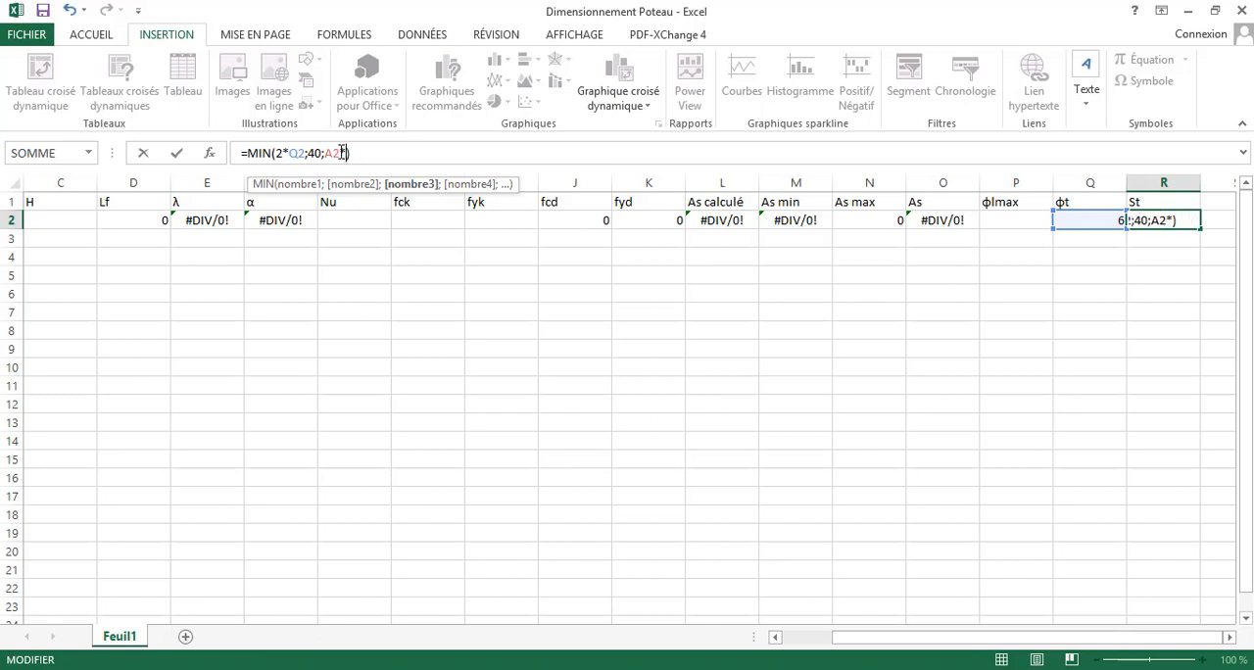
pyautogui.write('00')
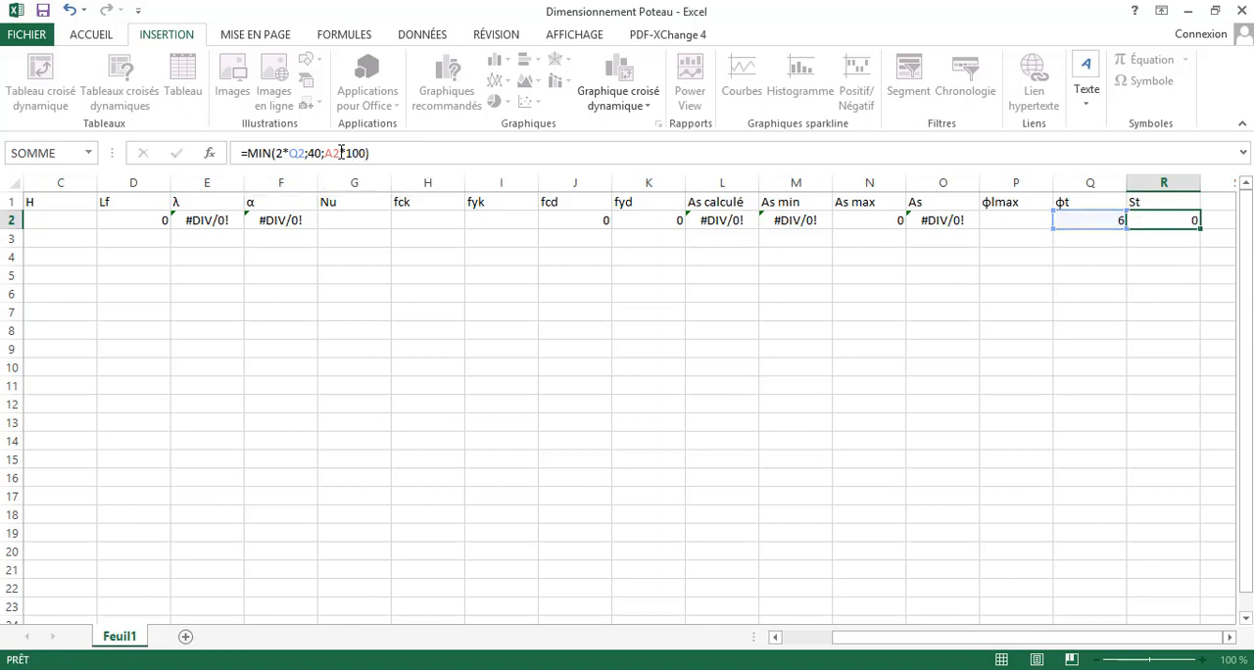
pyautogui.press('Return')
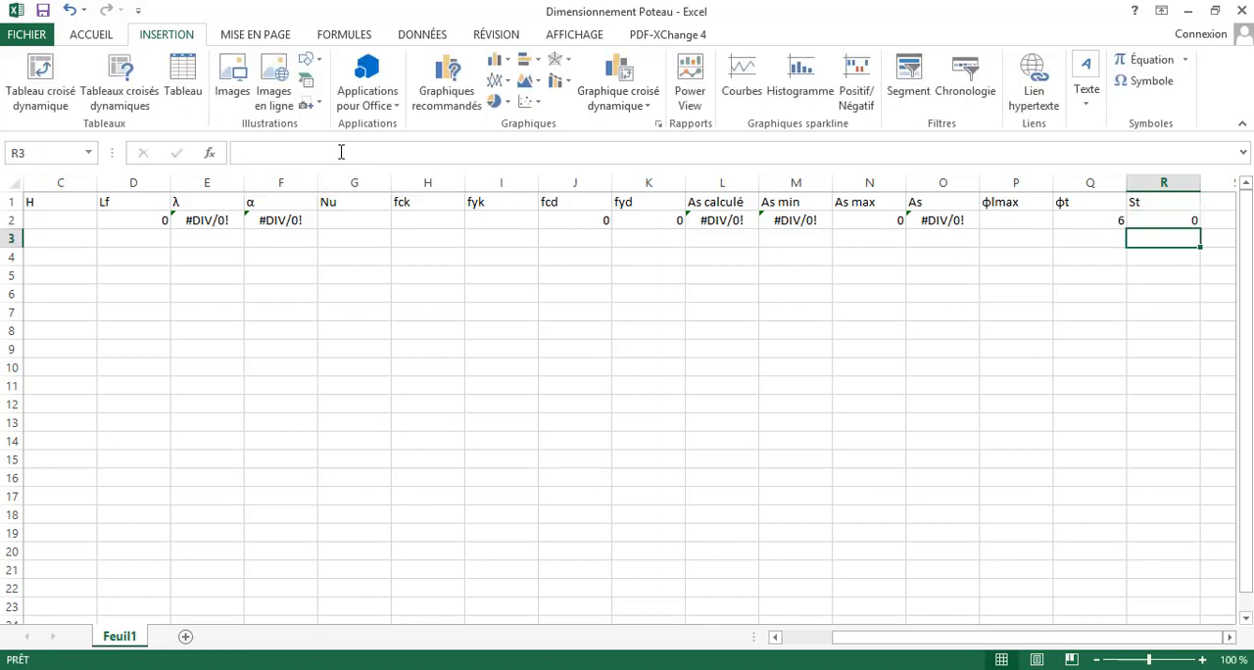
# - Review the row 2 entries for φlmax, φt, As and As max, reading the As max formula in N2
pyautogui.click(1025, 218)
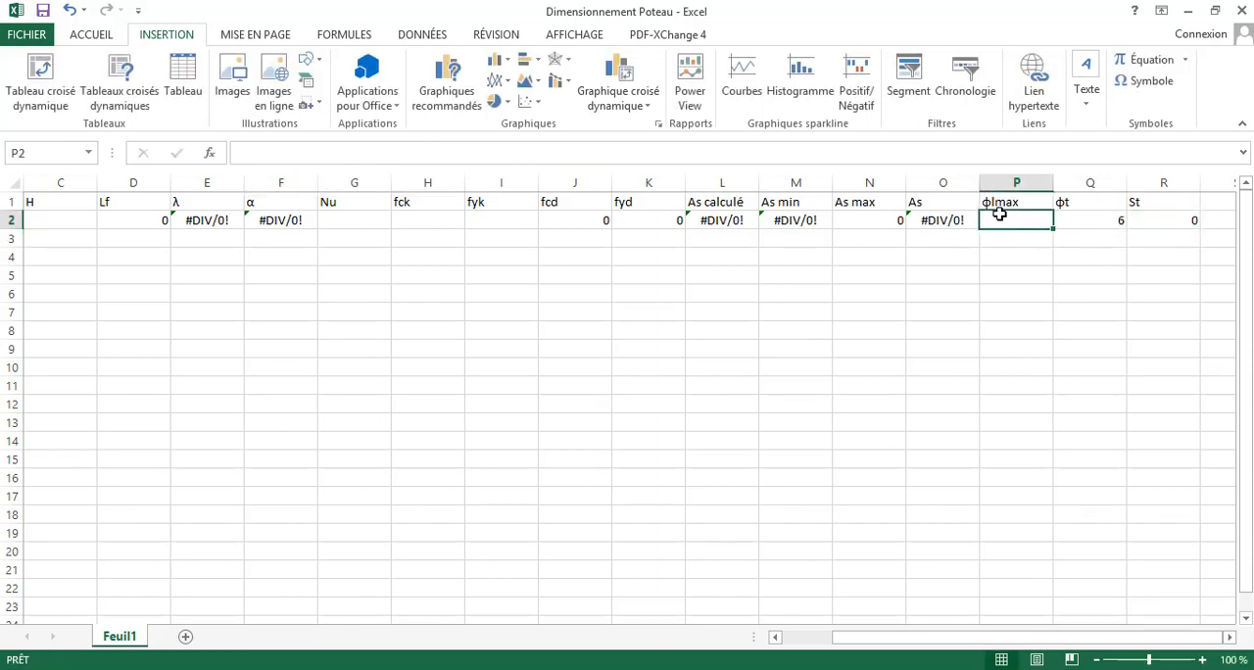
pyautogui.click(1072, 218)
pyautogui.click(1013, 216)
pyautogui.click(1082, 222)
pyautogui.click(947, 218)
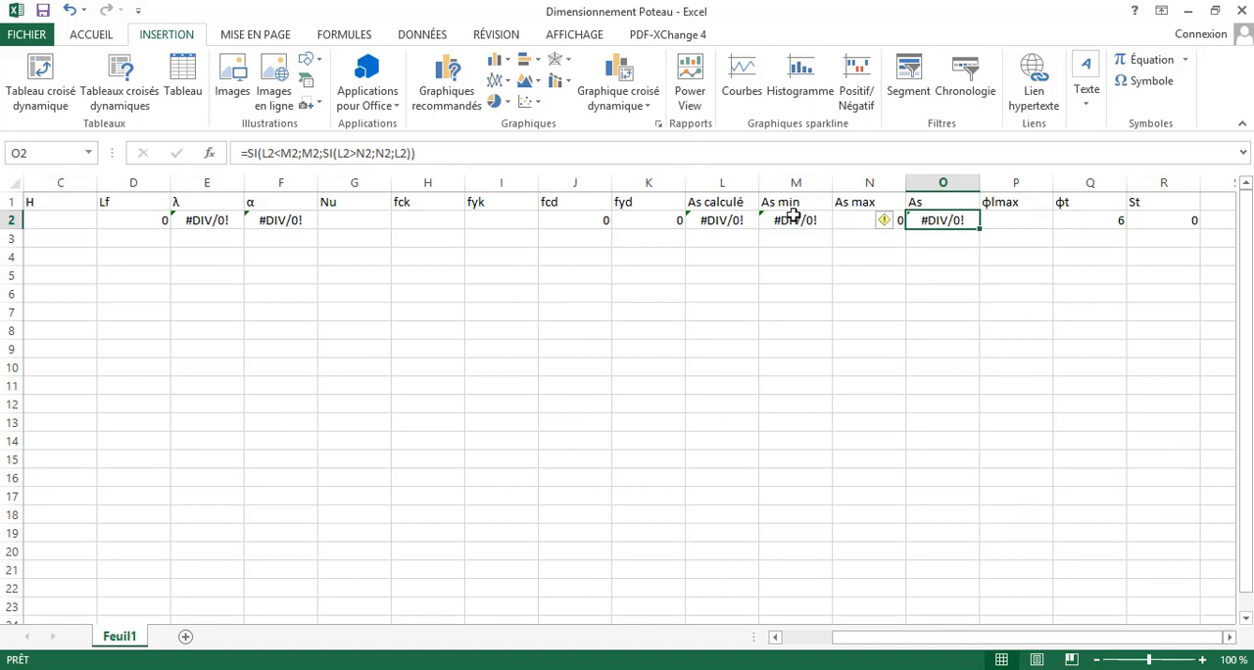
pyautogui.click(841, 218)
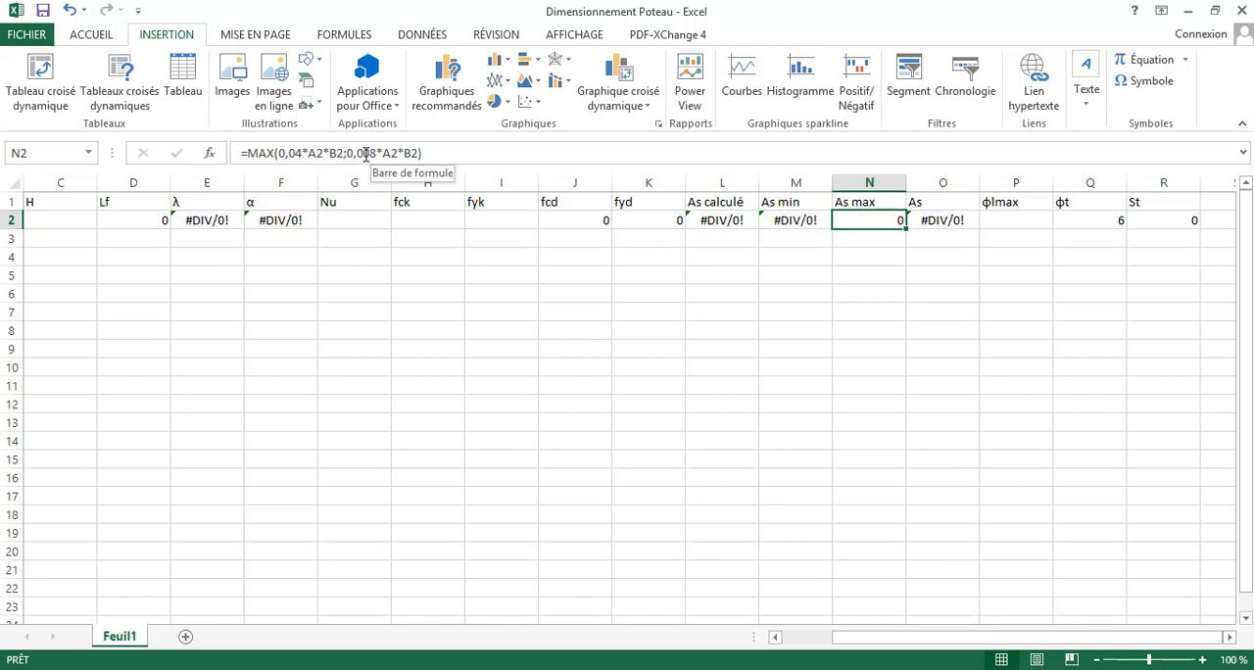
# - Change the first coefficient of the As min formula in M2 to 0,001 and check the revised formula
pyautogui.click(768, 218)
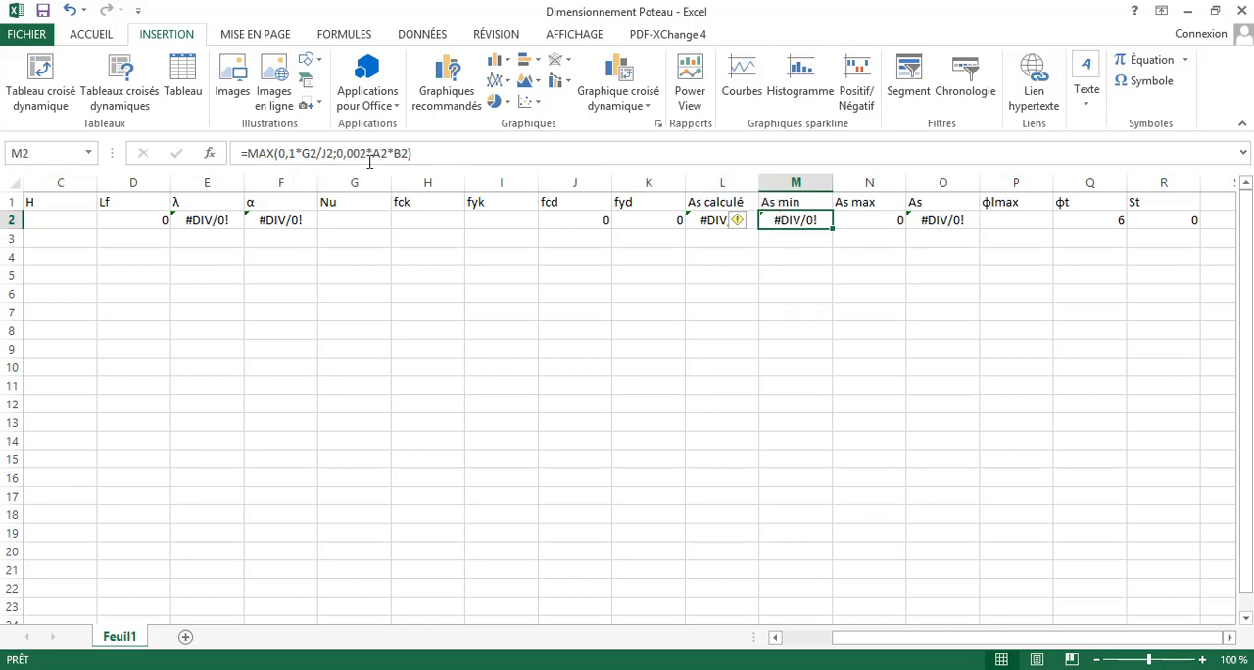
pyautogui.click(329, 153)
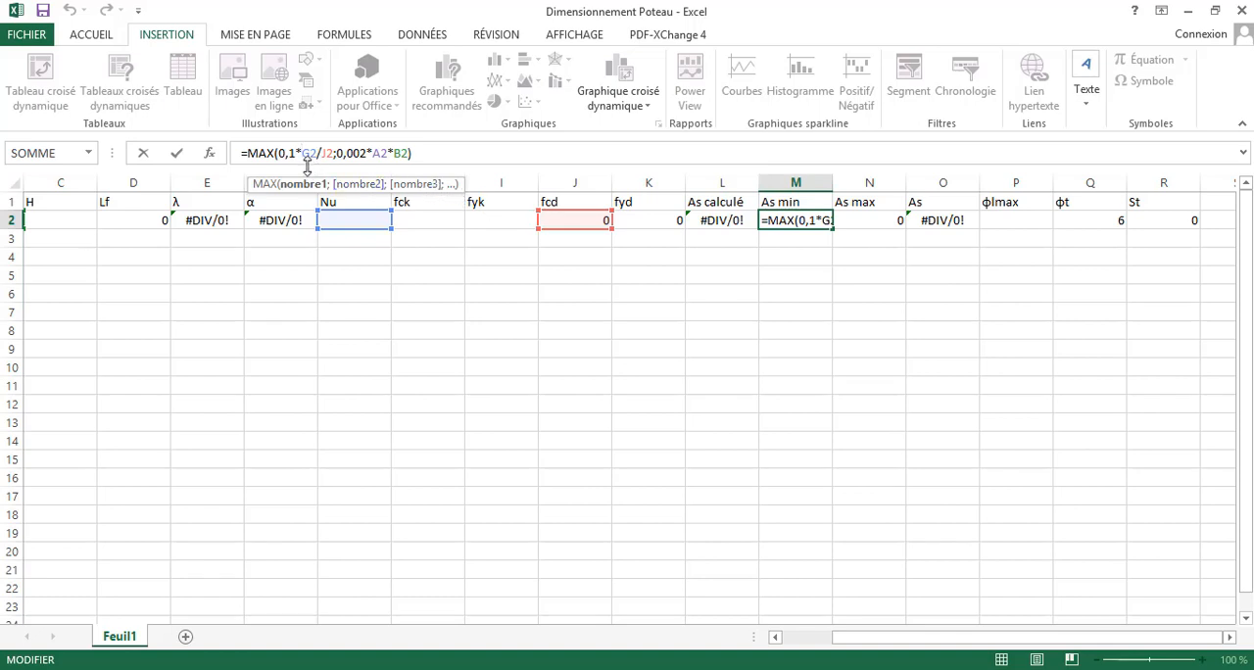
pyautogui.click(290, 153)
pyautogui.write('00')
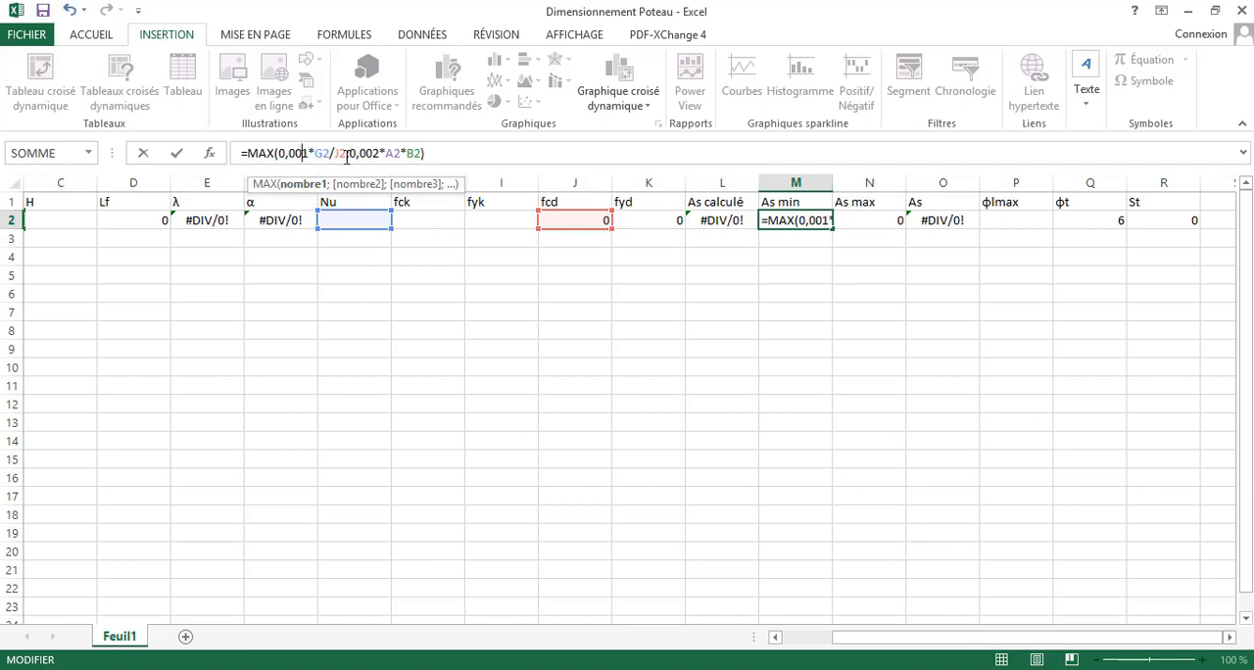
pyautogui.click(350, 155)
pyautogui.click(386, 155)
pyautogui.click(438, 153)
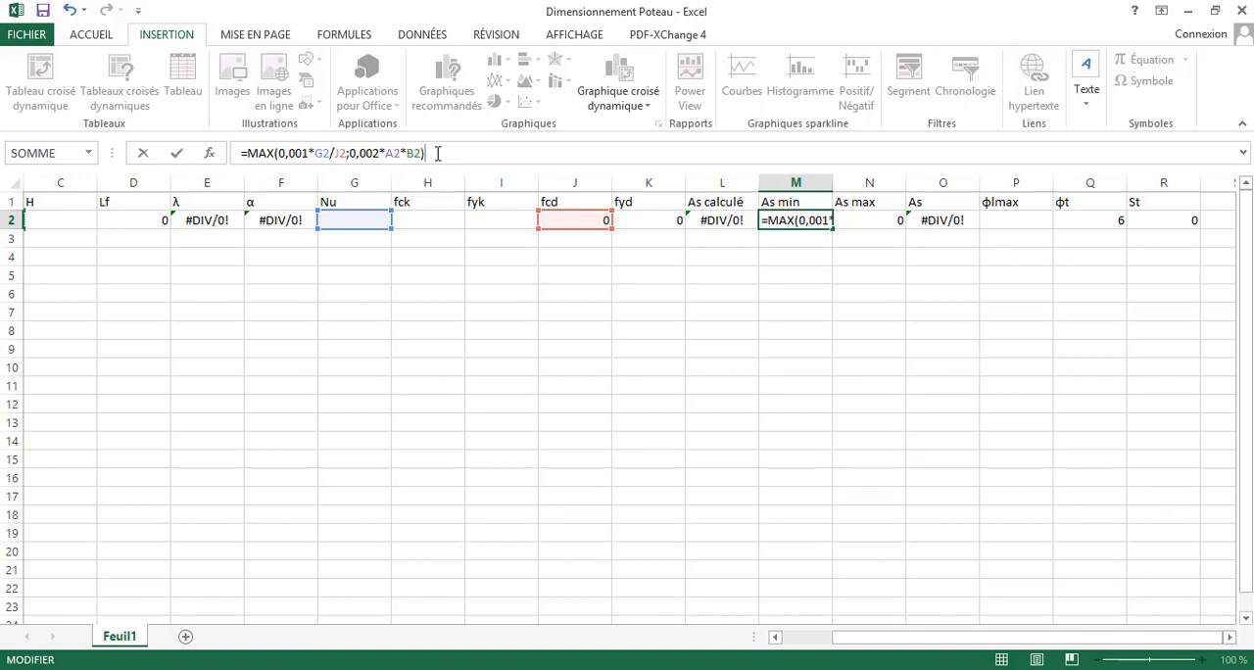
pyautogui.press('Return')
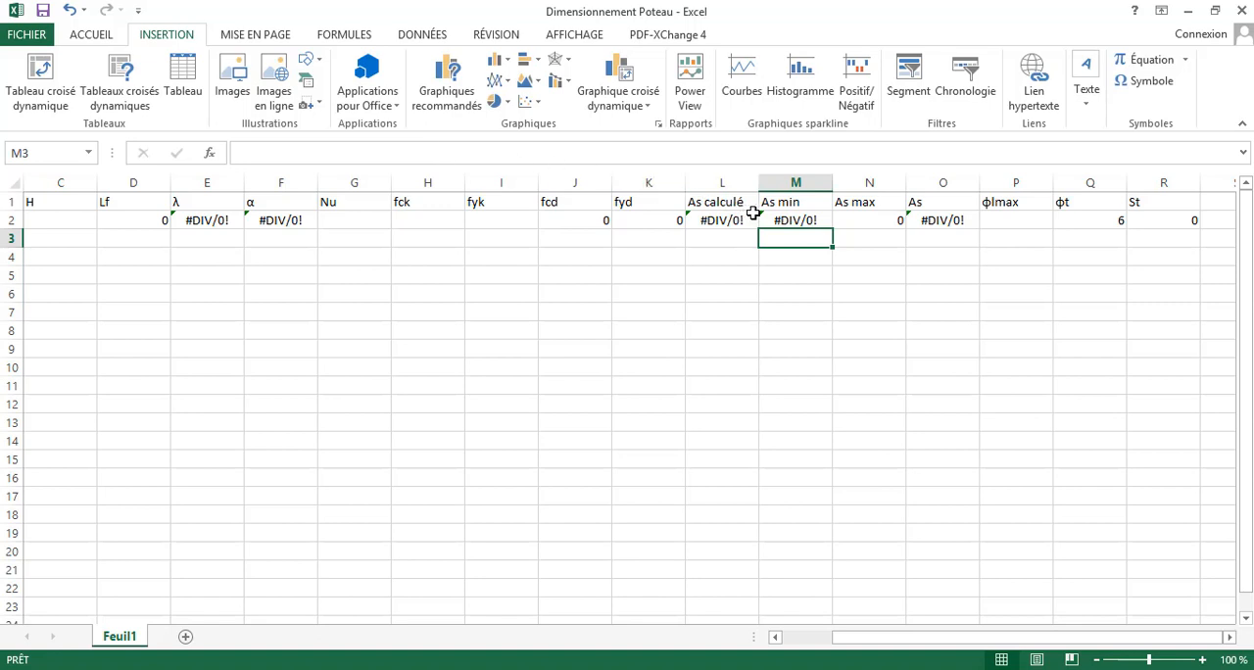
pyautogui.click(1001, 214)
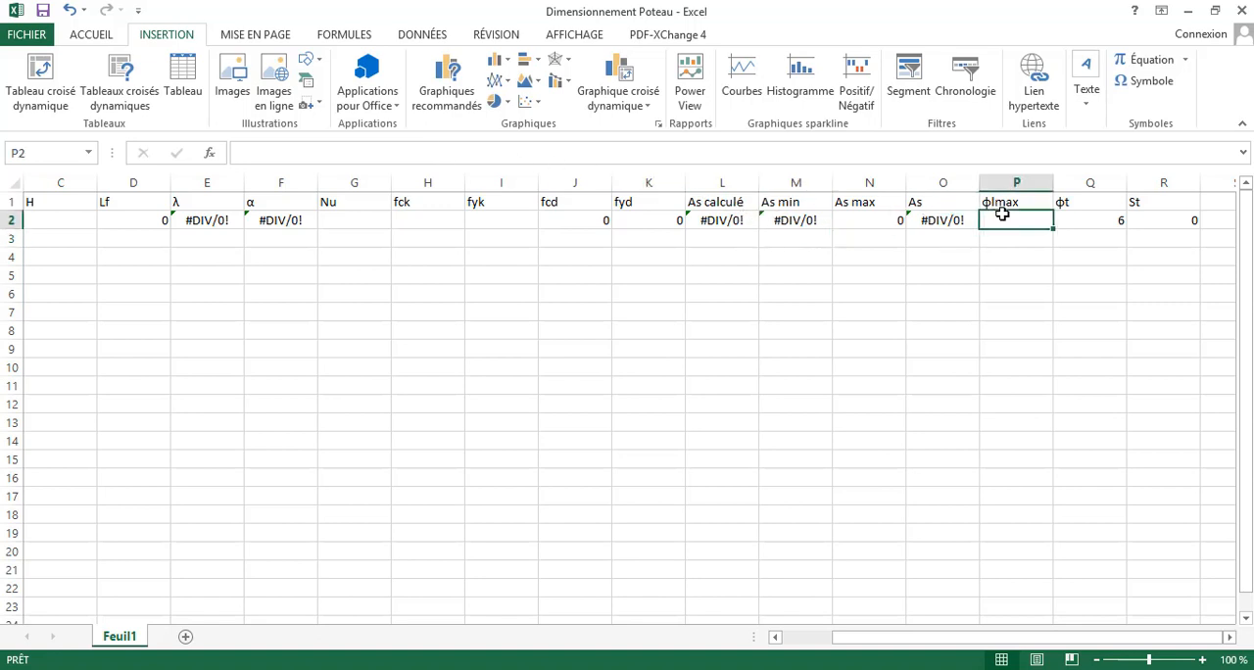
pyautogui.click(801, 219)
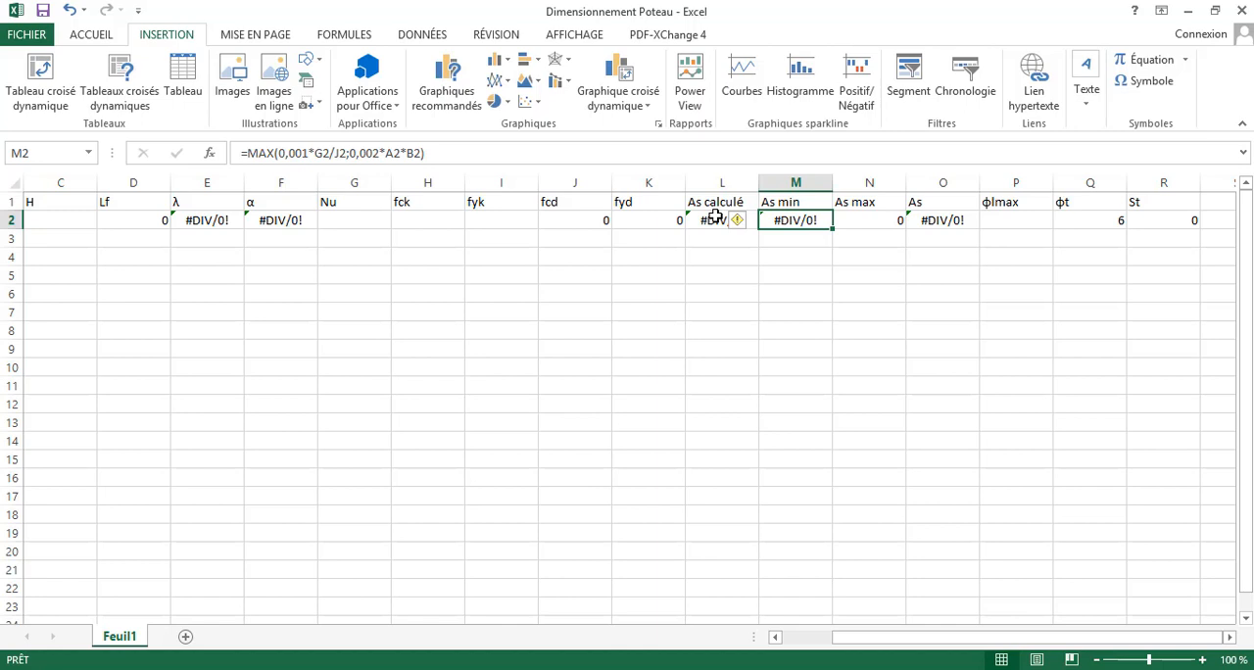
pyautogui.click(1018, 222)
# - Multiply G2 by 0,001 in the As calculé formula in L2, giving =(0,001*G2/(0,93*F2)-A2*B2*J2)/K2
pyautogui.click(752, 222)
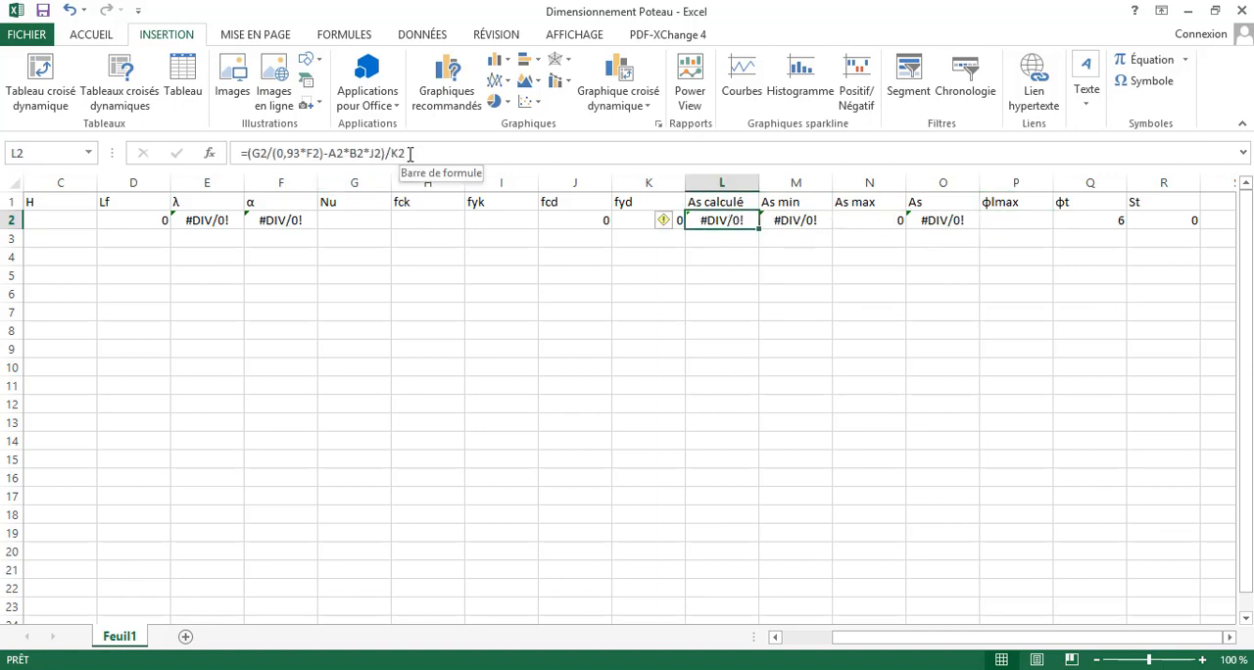
pyautogui.click(370, 153)
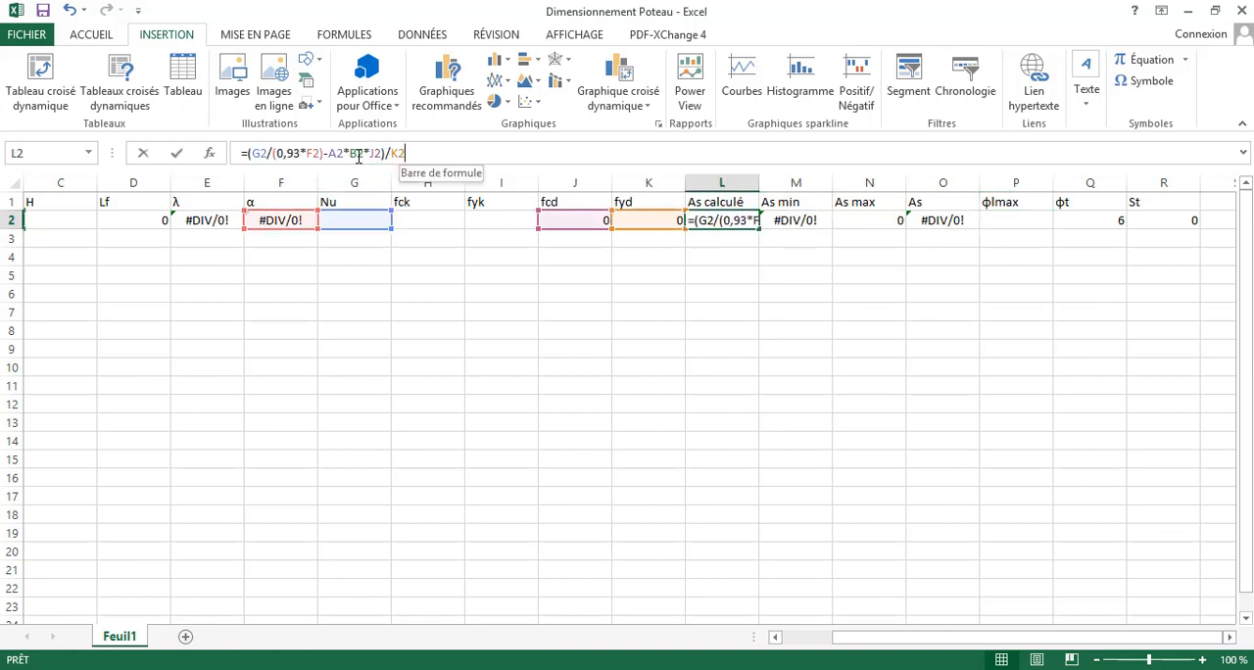
pyautogui.doubleClick(265, 153)
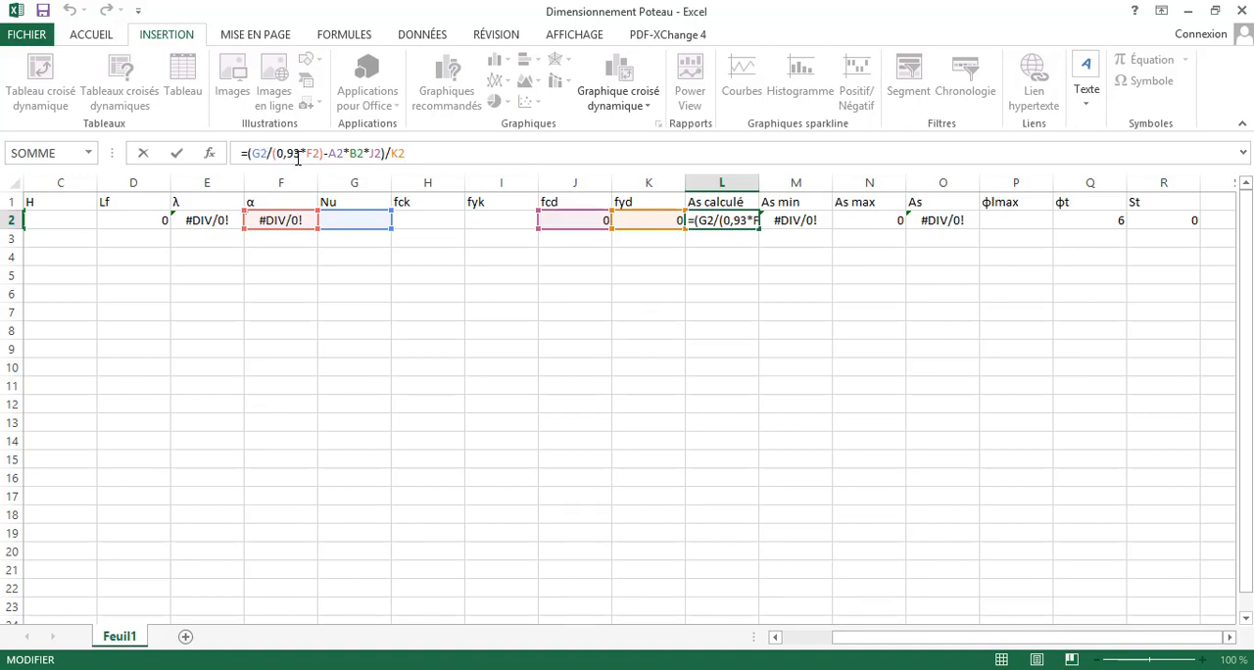
pyautogui.click(322, 154)
pyautogui.write(')')
pyautogui.write('0')
pyautogui.write(',001')
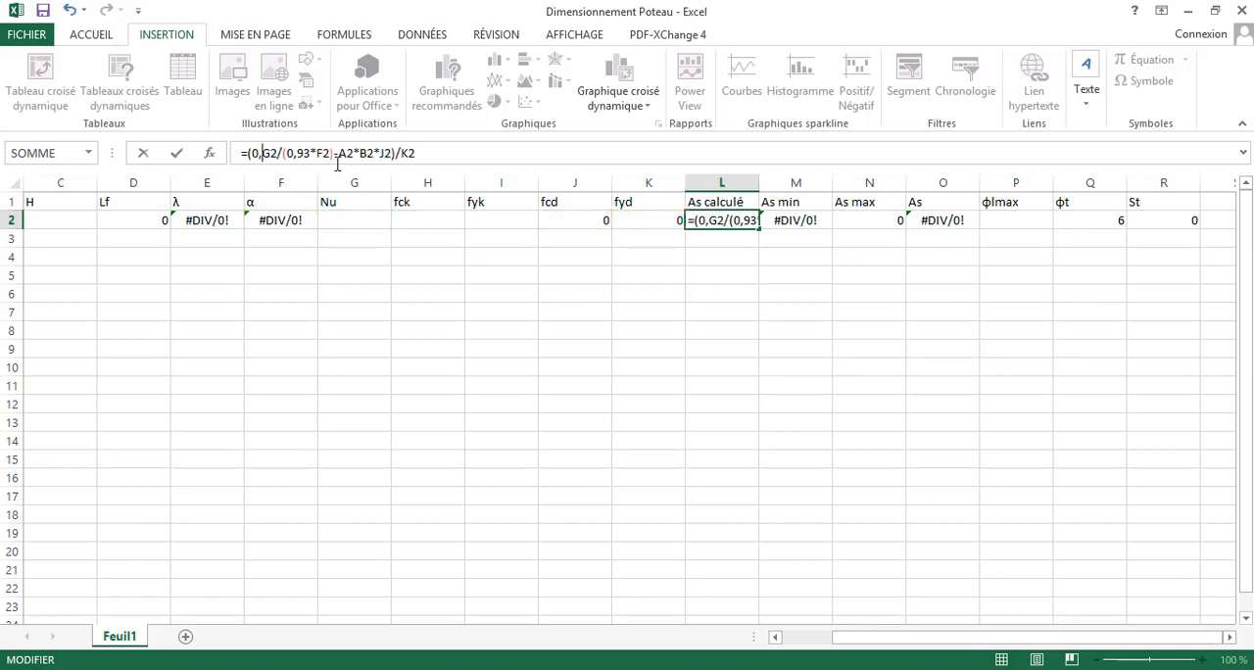
pyautogui.write('*')
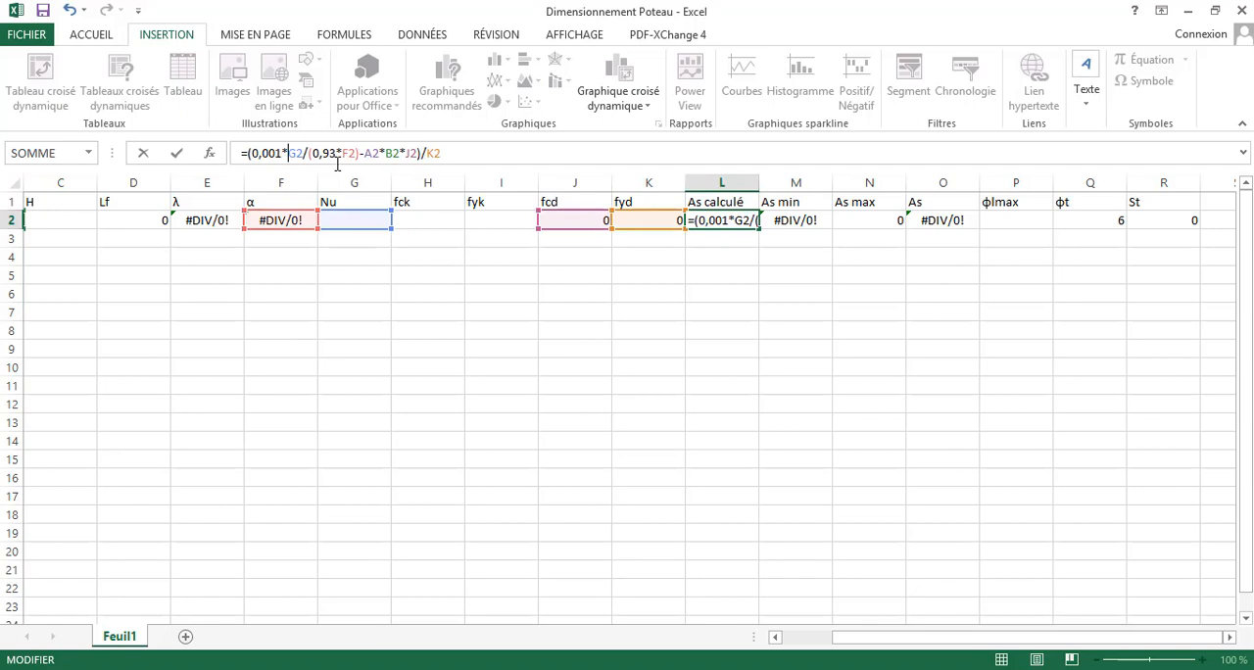
pyautogui.press('Return')
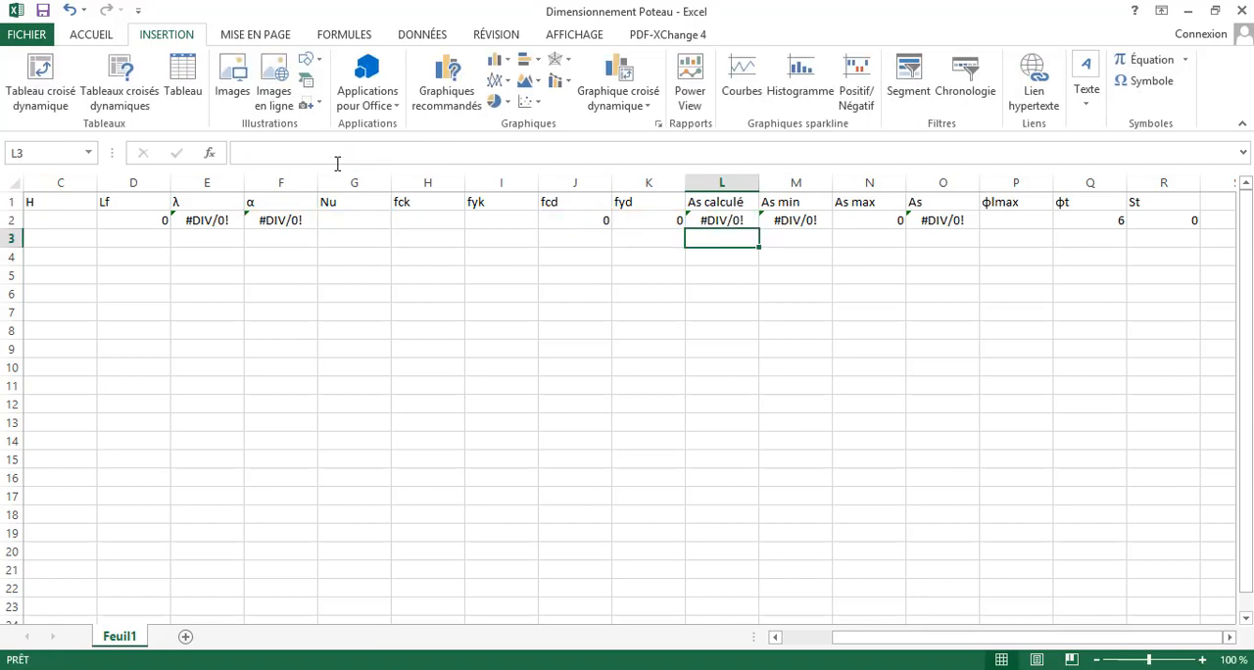
# - Examine the row 2 input cells and the formulas for fcd, α in F2 and λ in E2 for needed unit corrections
pyautogui.click(576, 215)
pyautogui.click(512, 216)
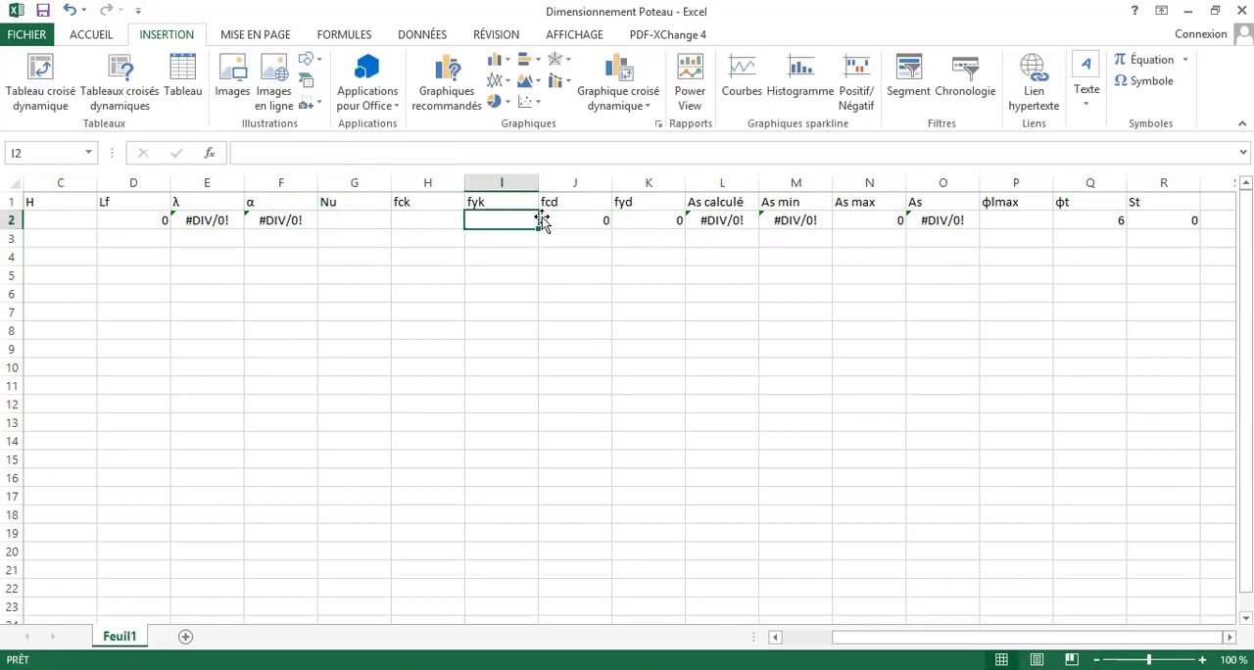
pyautogui.click(595, 220)
pyautogui.click(332, 220)
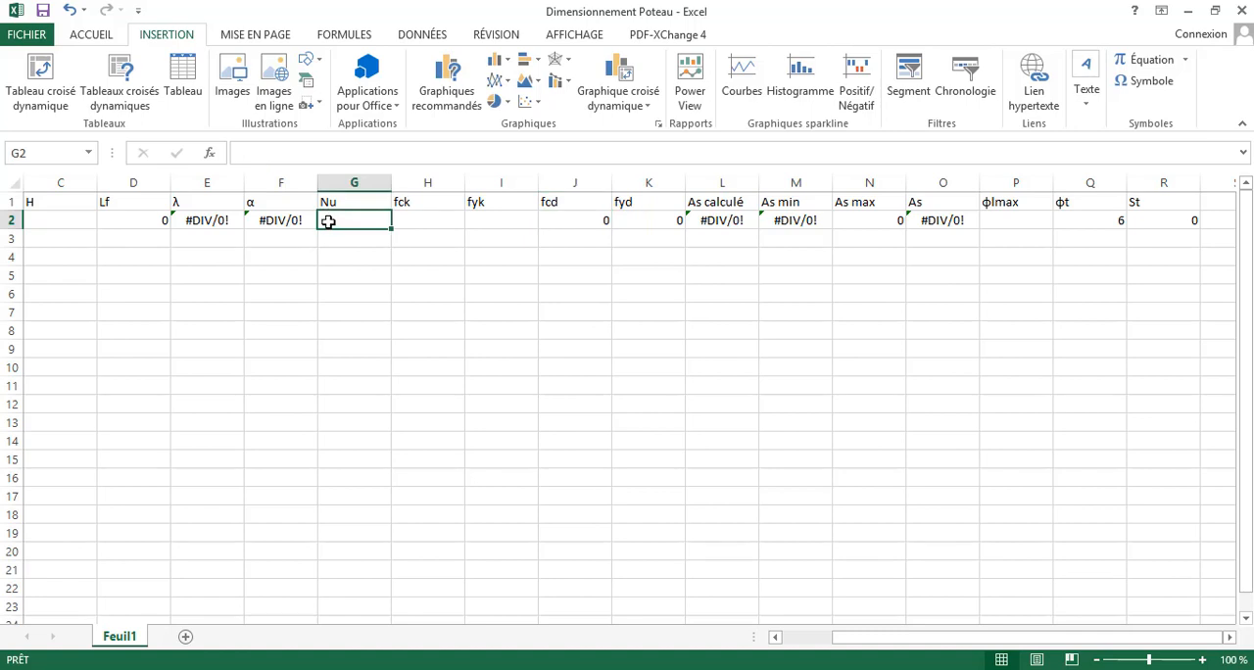
pyautogui.click(294, 220)
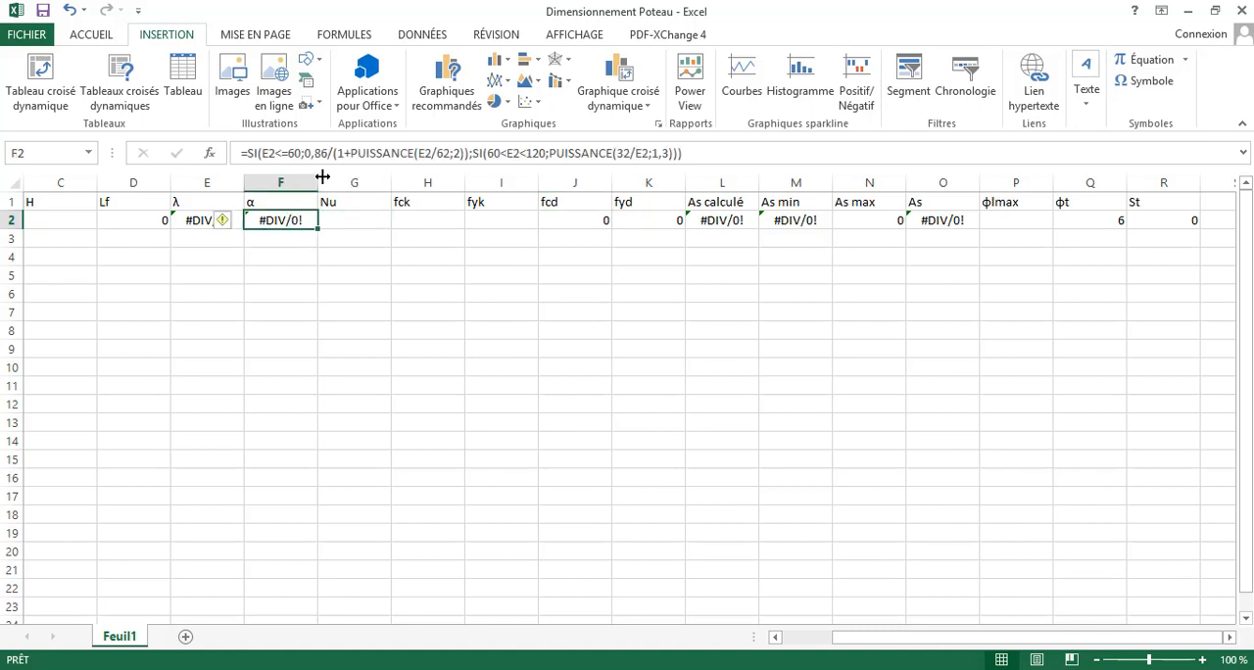
pyautogui.click(353, 155)
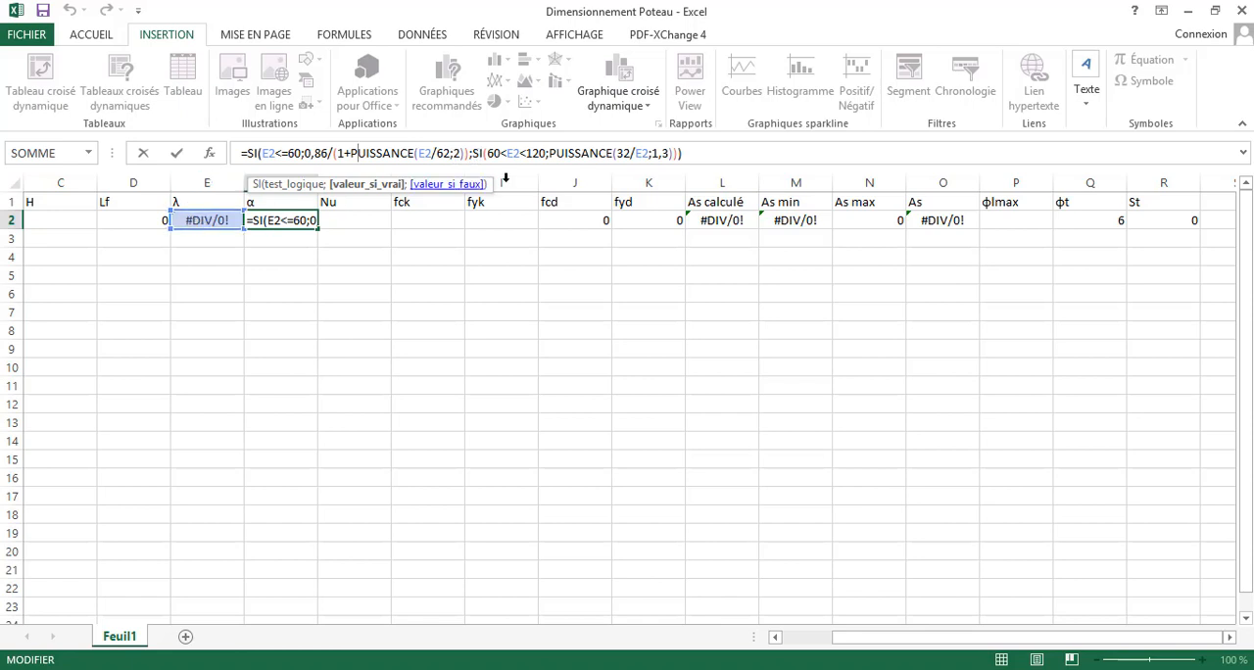
pyautogui.click(178, 218)
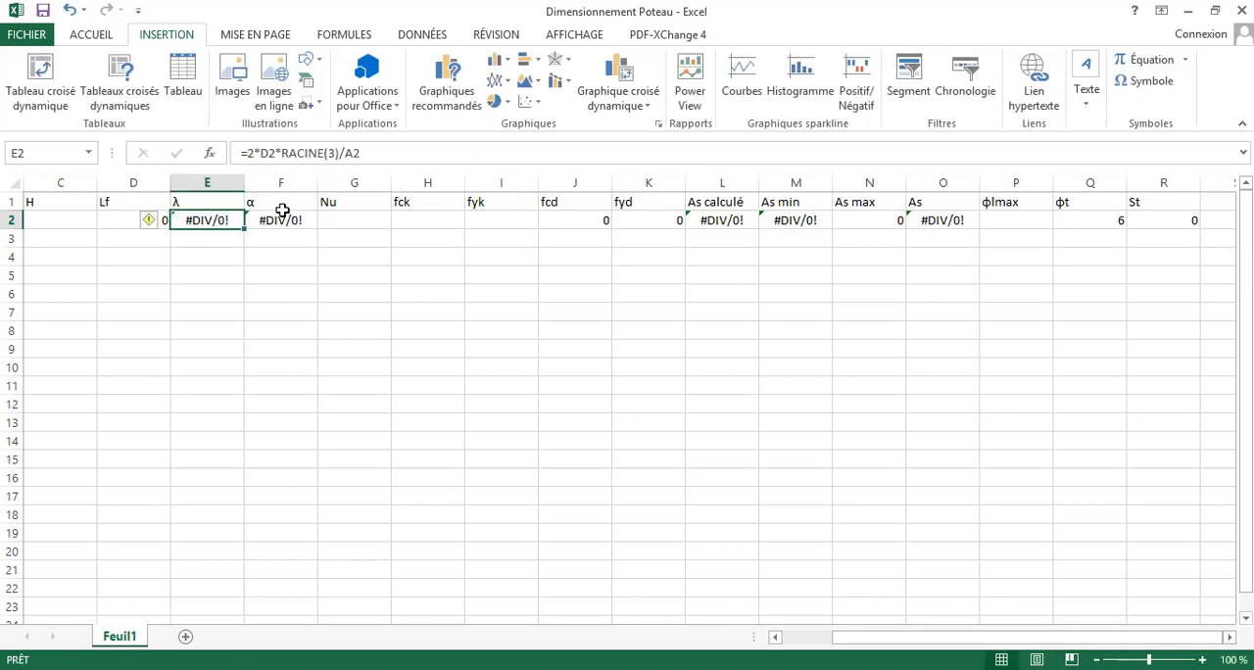
pyautogui.click(335, 154)
pyautogui.click(351, 221)
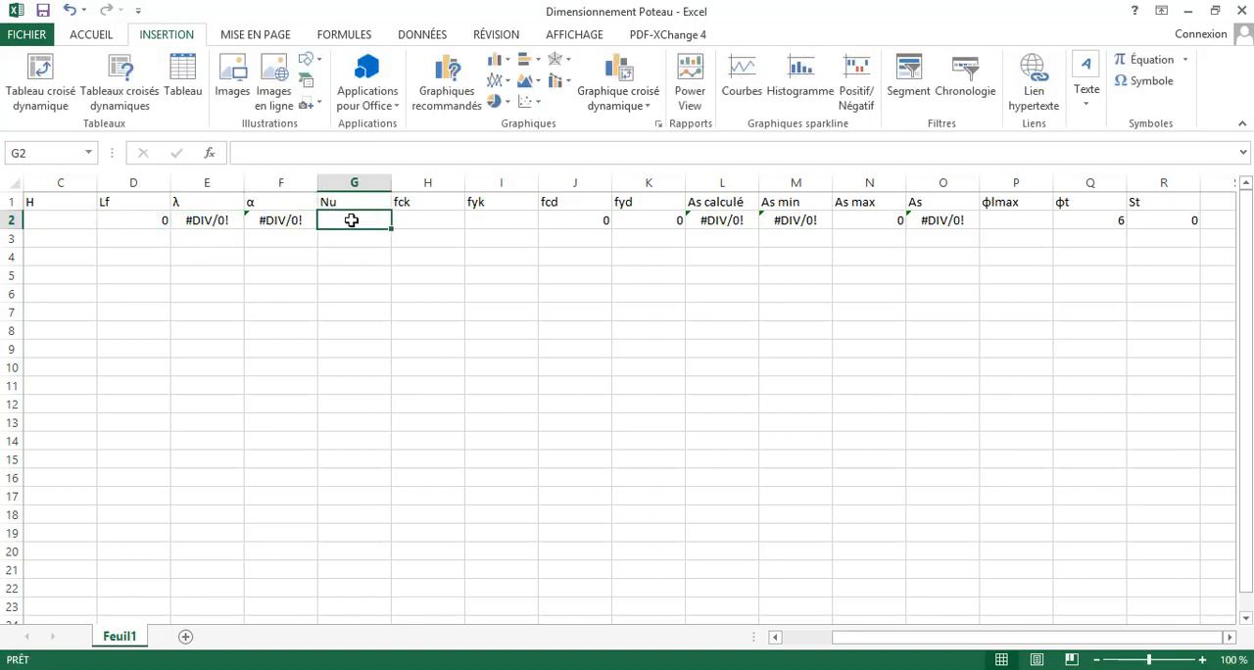
pyautogui.click(221, 220)
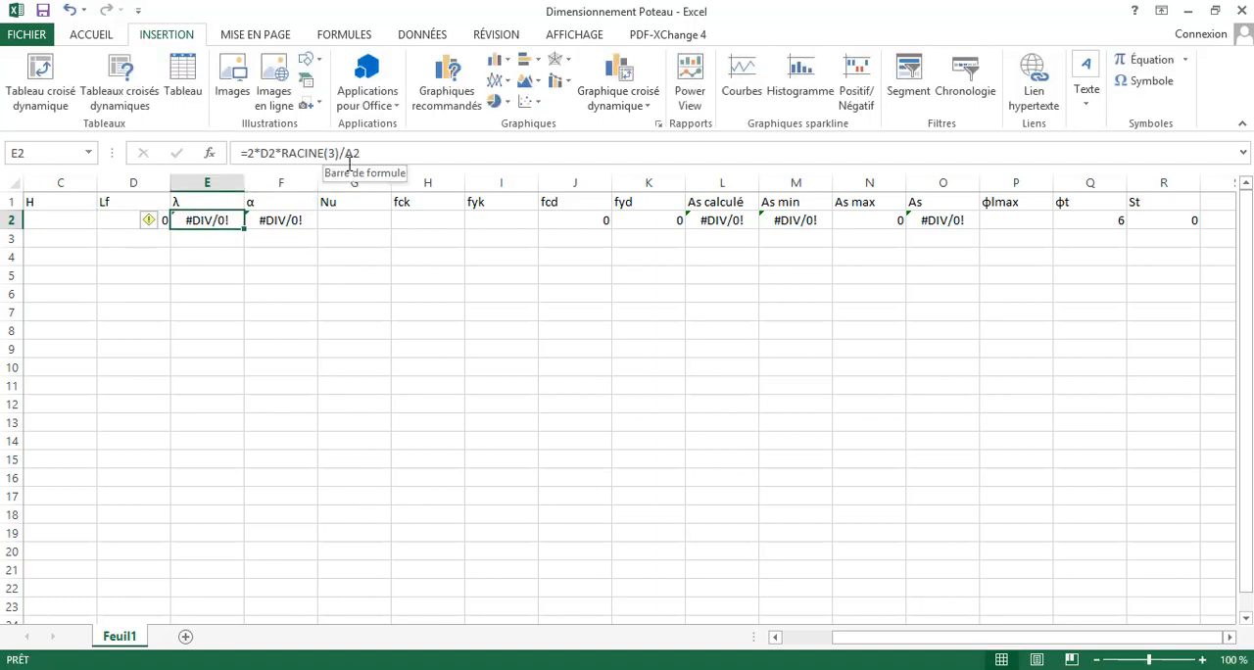
pyautogui.click(435, 235)
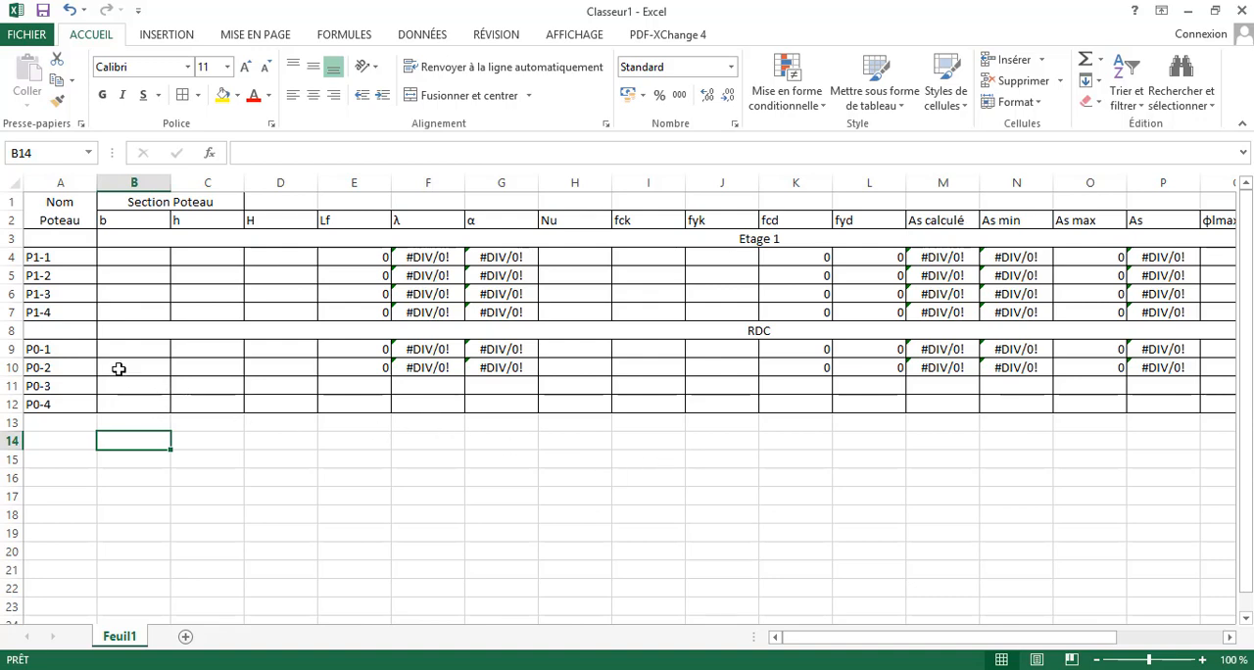
# - In the Classeur1 column table, copy the P0-2 cells B10:S10 into the P0-3 and P0-4 rows
pyautogui.moveTo(118, 369); pyautogui.dragTo(1112, 382)
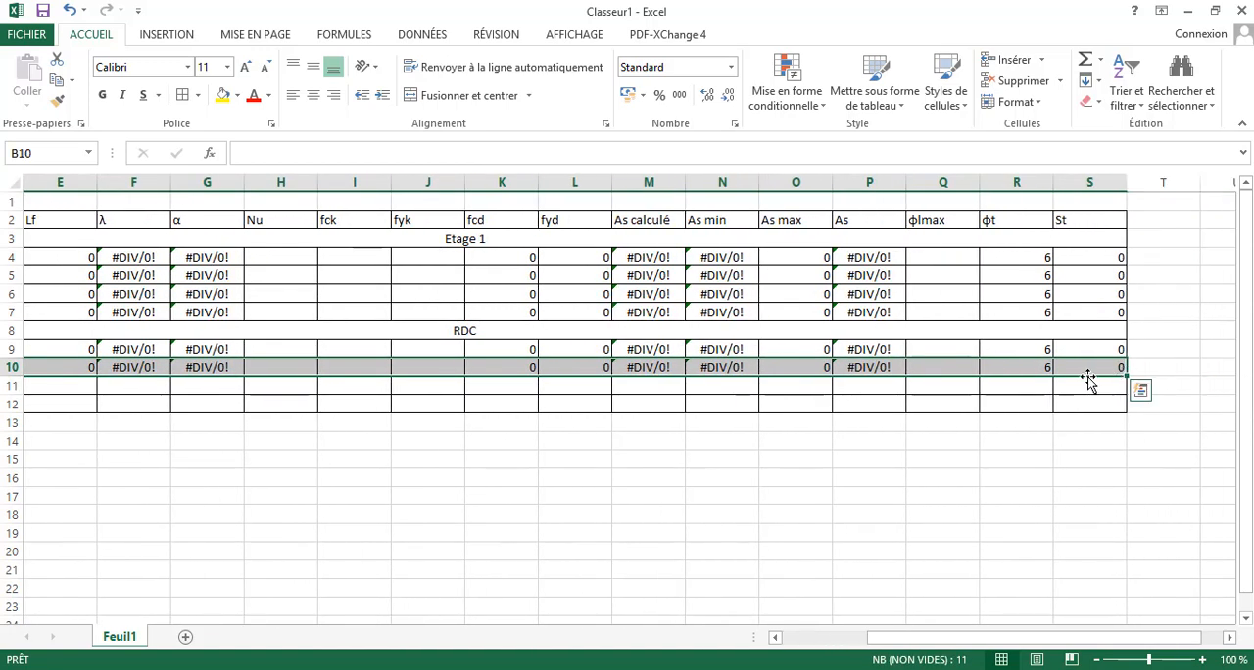
pyautogui.hotkey('ctrl', 'c')
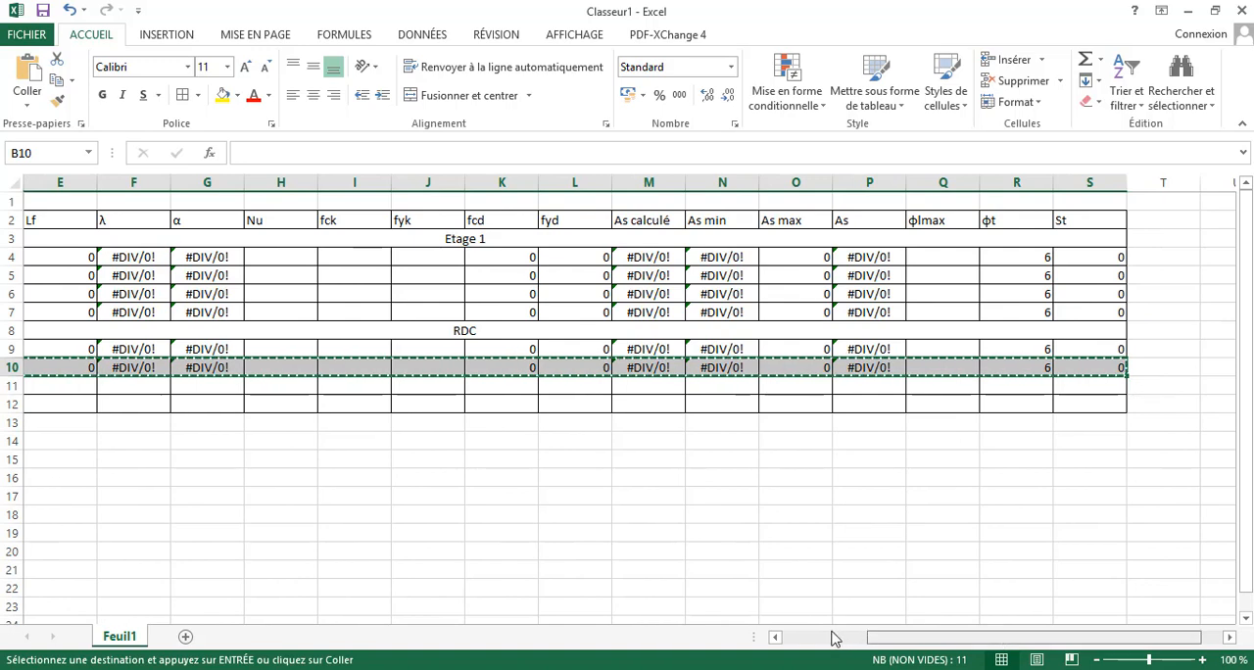
pyautogui.click(834, 633)
pyautogui.click(134, 384)
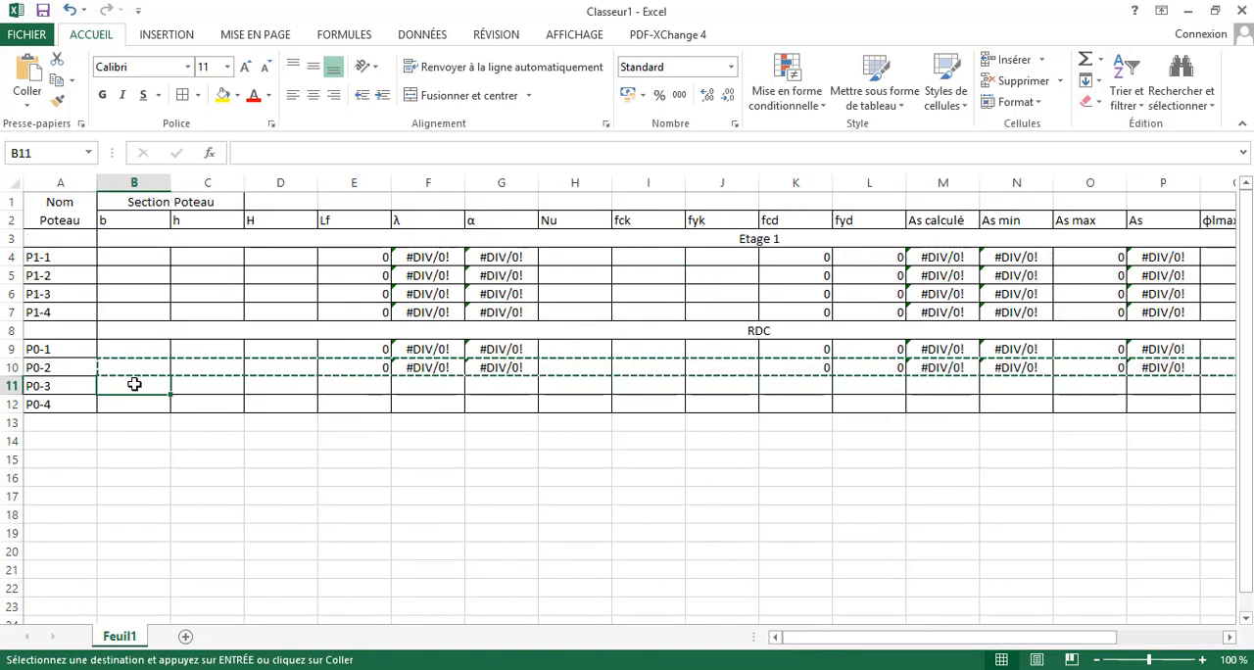
pyautogui.hotkey('ctrl', 'v')
pyautogui.click(137, 402)
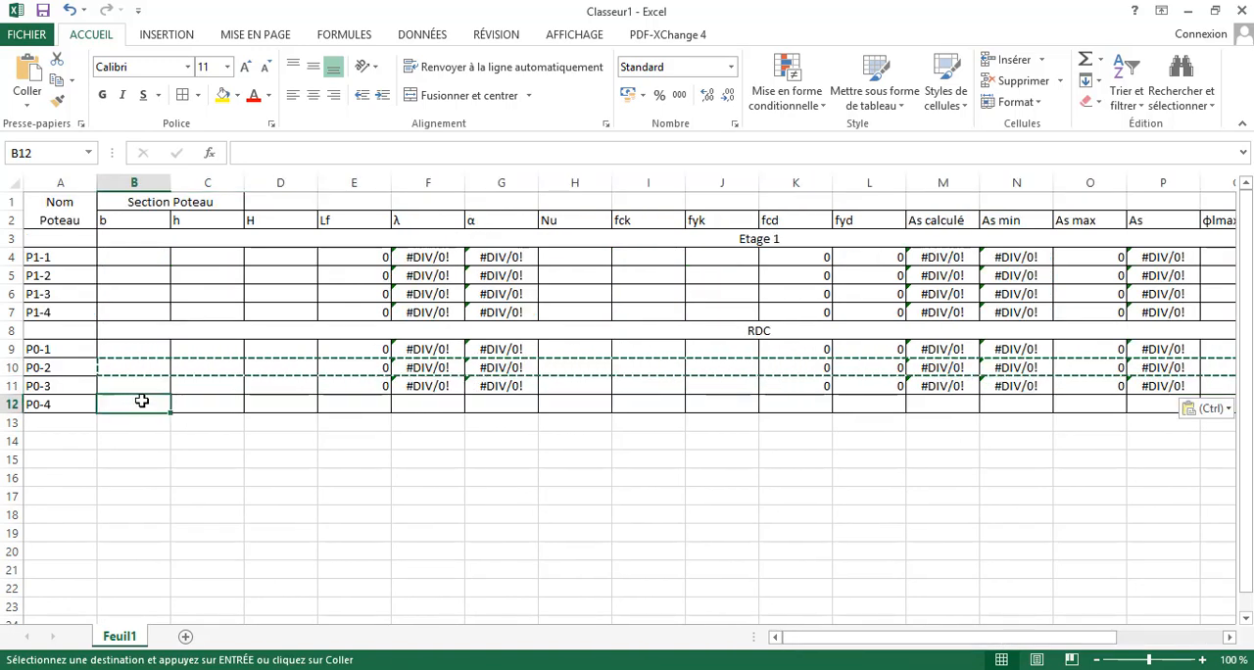
pyautogui.hotkey('ctrl', 'v')
pyautogui.click(219, 445)
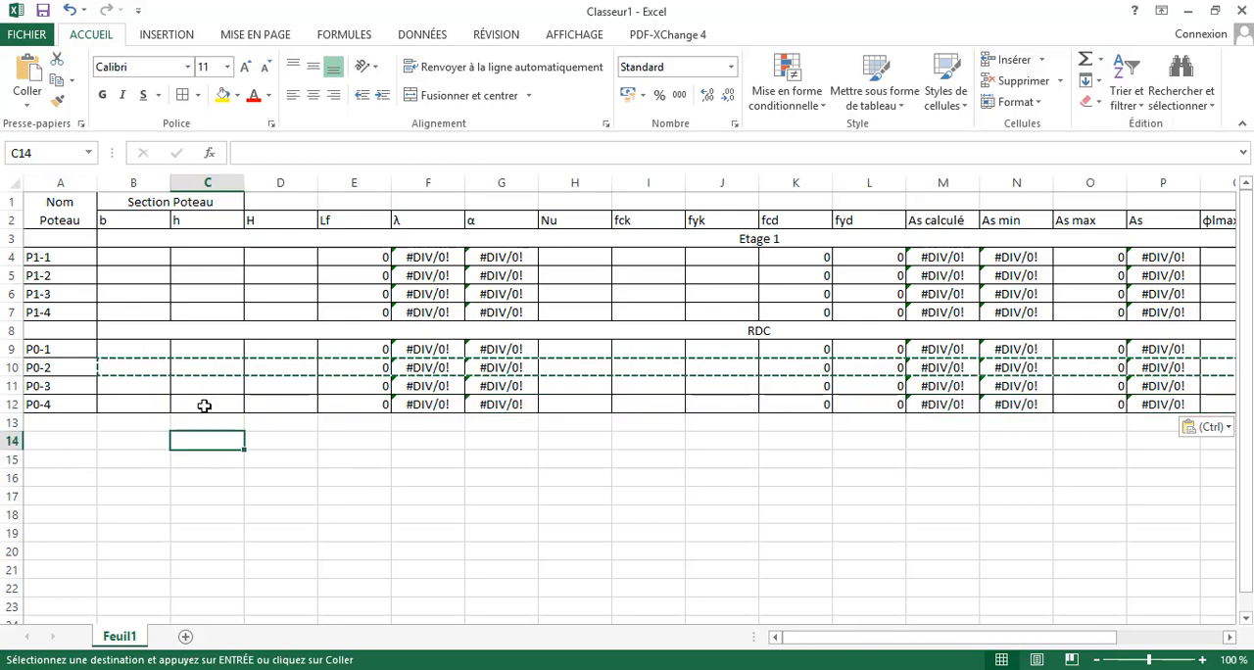
pyautogui.click(125, 257)
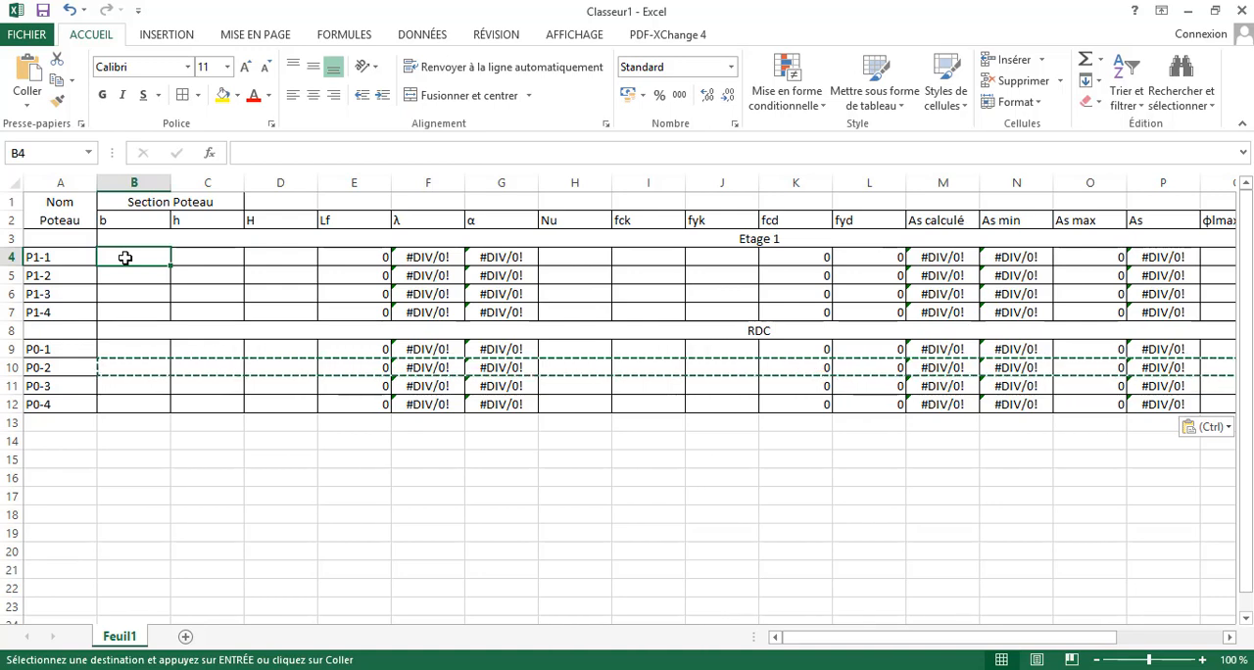
pyautogui.click(622, 254)
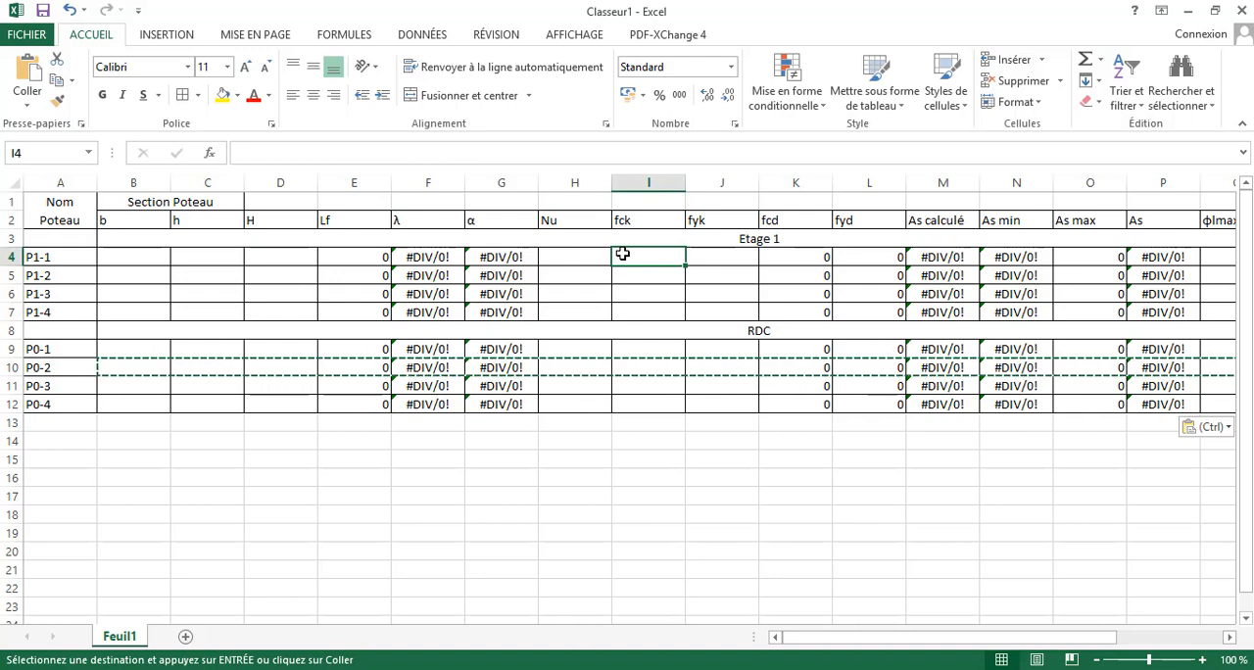
# - Enter 25 as the fck value for all Etage 1 and RDC columns, in I4:I7 and I9:I12
pyautogui.write('é')
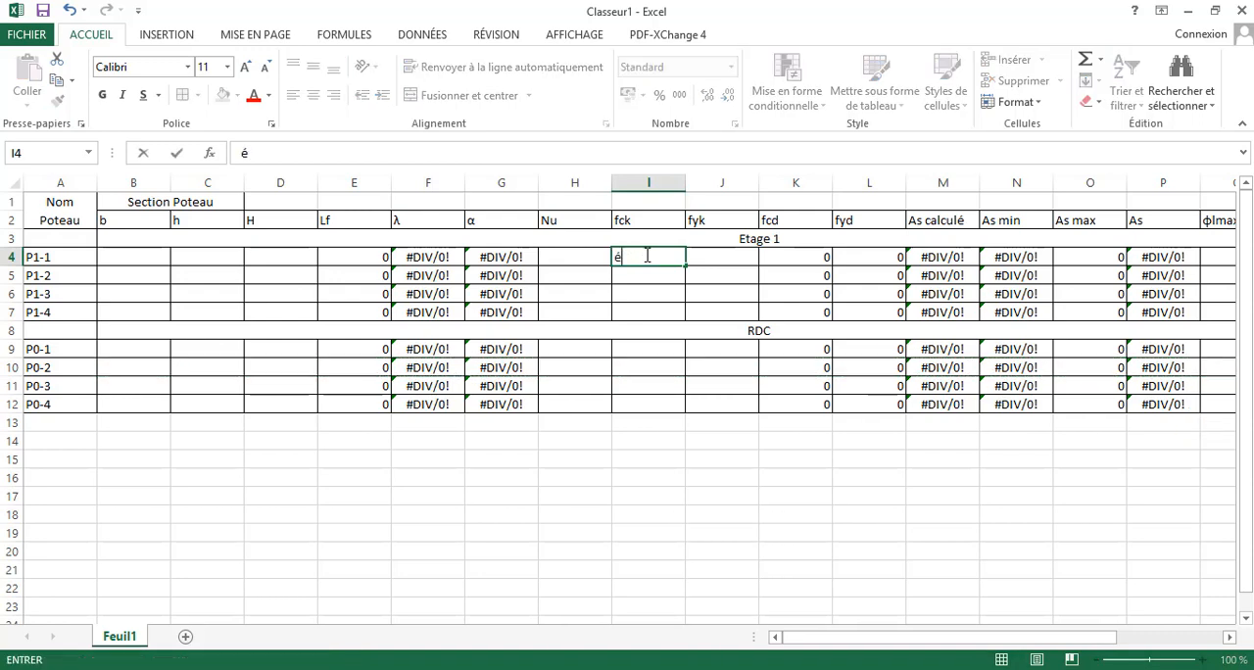
pyautogui.press('BackSpace')
pyautogui.write('25')
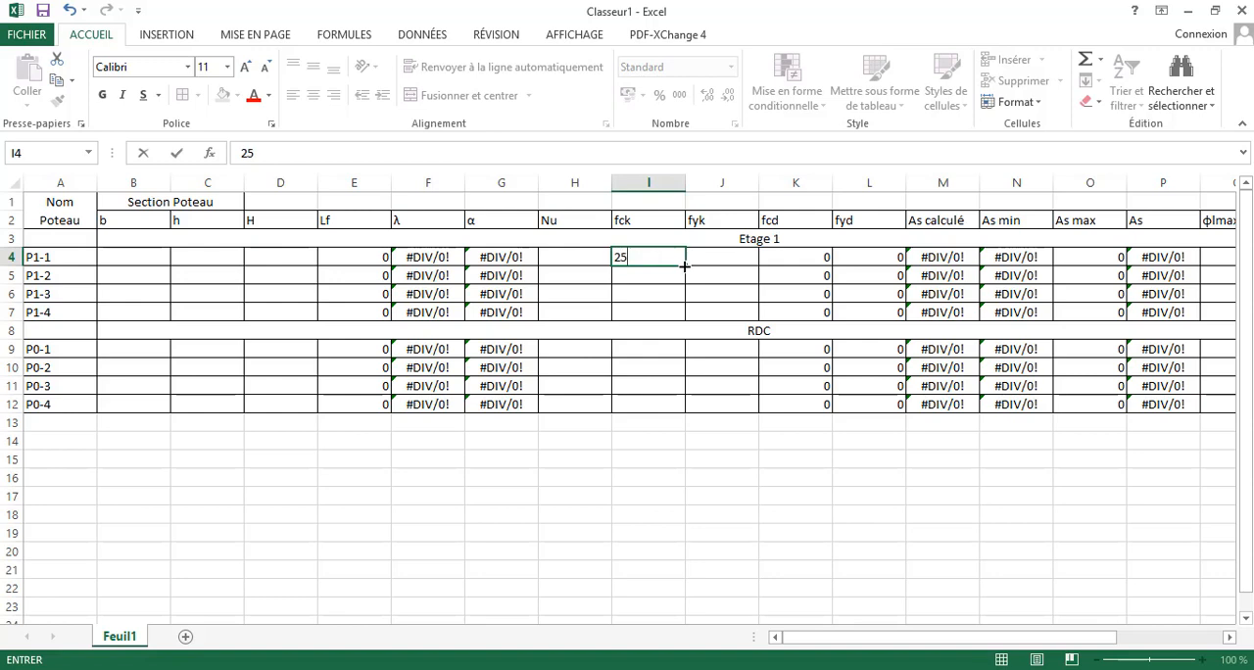
pyautogui.moveTo(683, 265); pyautogui.dragTo(676, 333)
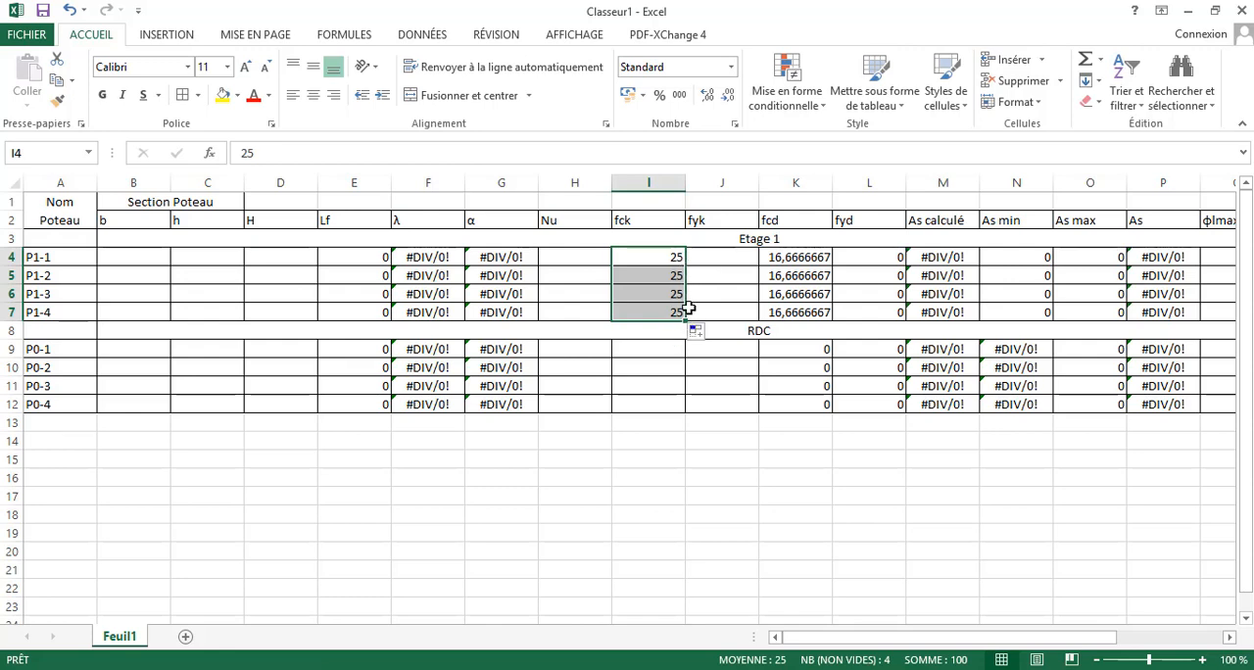
pyautogui.click(667, 349)
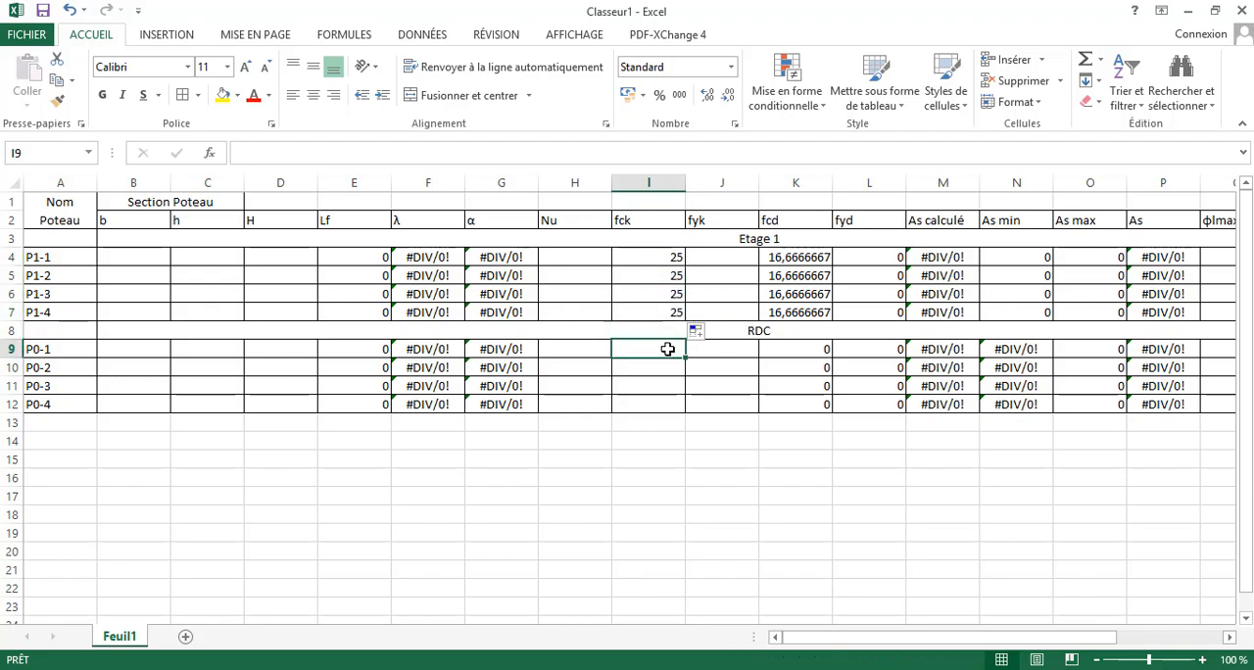
pyautogui.write('é')
pyautogui.press('BackSpace')
pyautogui.write('25')
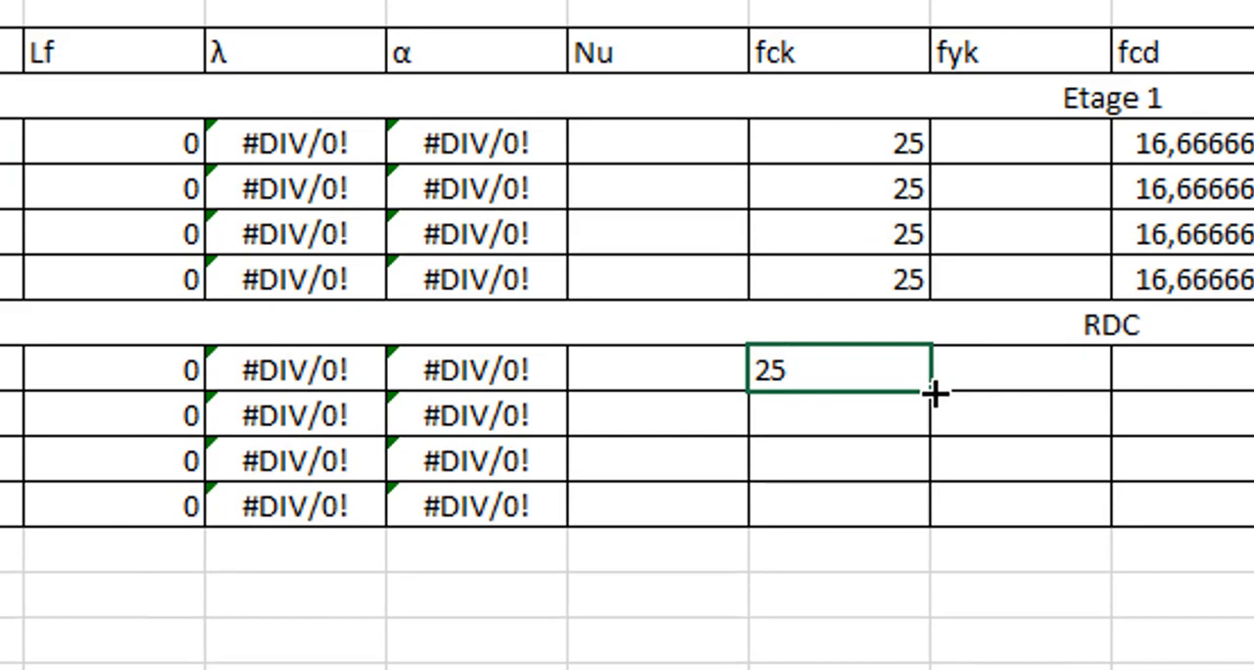
pyautogui.moveTo(932, 392); pyautogui.dragTo(933, 509)
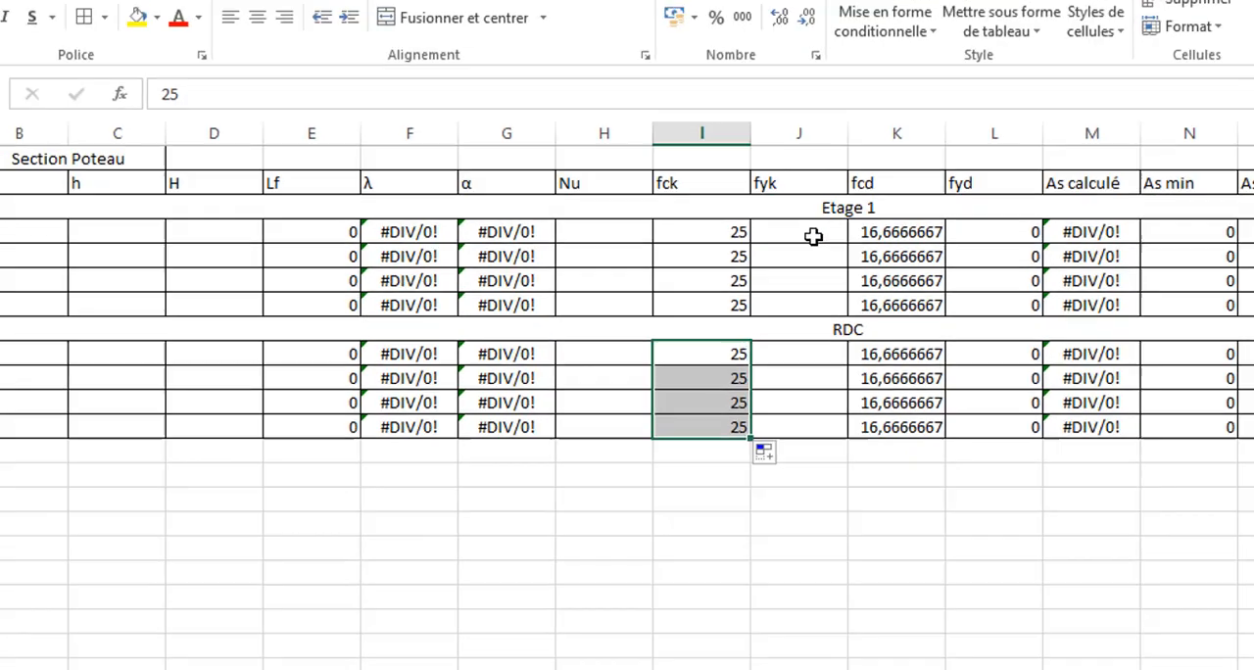
# - Enter 400 as the fyk value for all Etage 1 and RDC columns, in J4:J7 and J9:J12
pyautogui.click(1046, 145)
pyautogui.write('4')
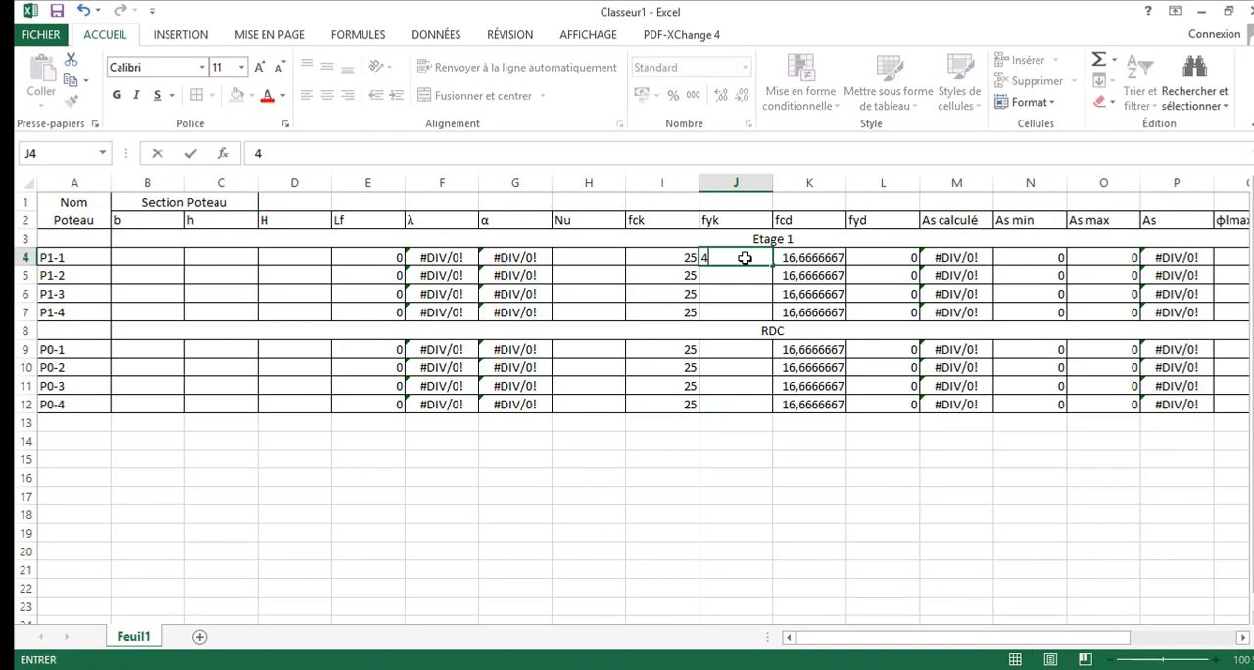
pyautogui.write('00')
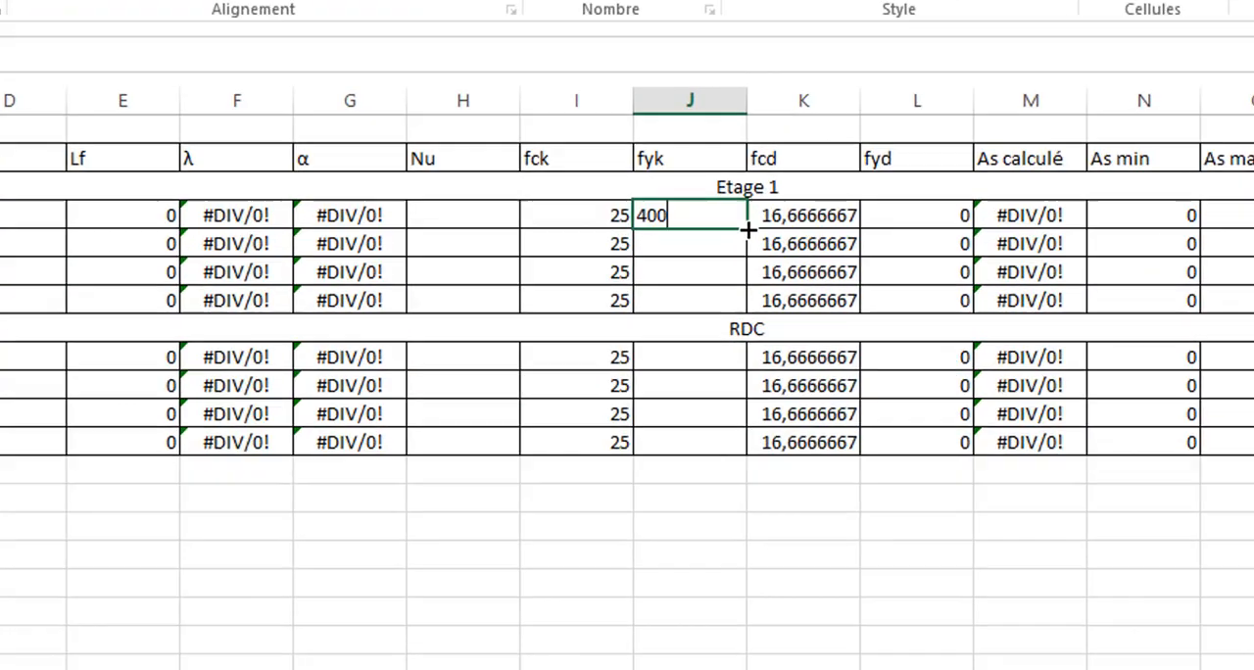
pyautogui.moveTo(774, 266); pyautogui.dragTo(759, 320)
pyautogui.moveTo(601, 340); pyautogui.dragTo(603, 342)
pyautogui.click(624, 364)
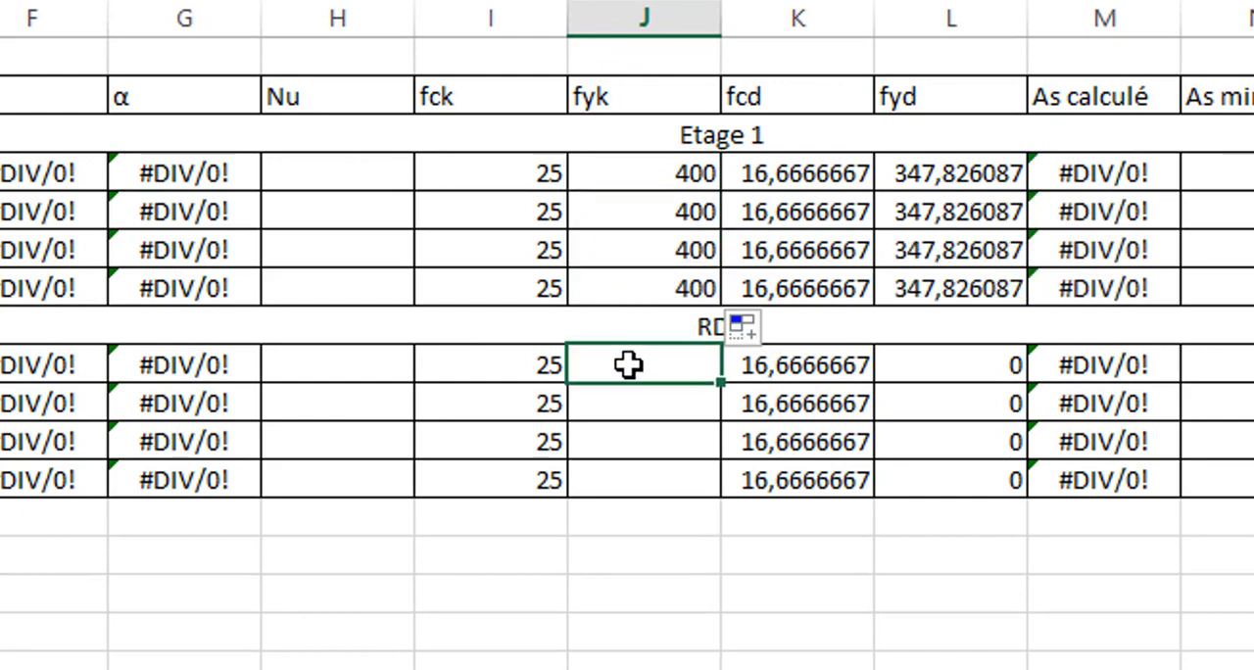
pyautogui.write('400')
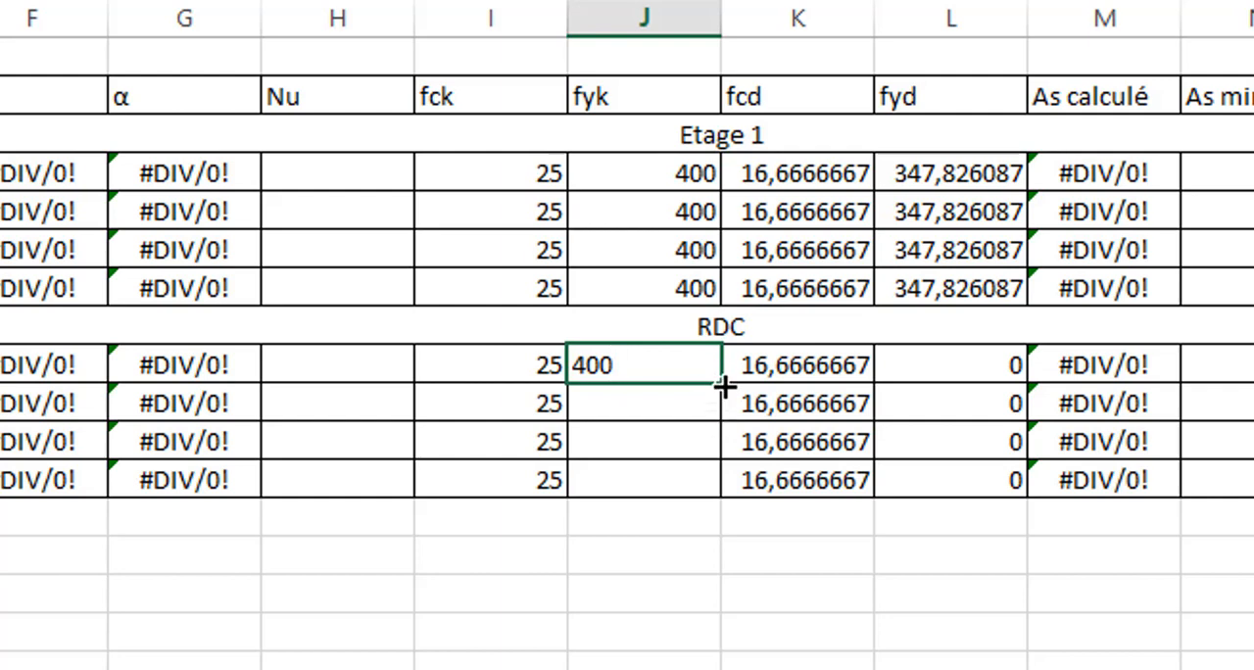
pyautogui.moveTo(722, 384); pyautogui.dragTo(717, 485)
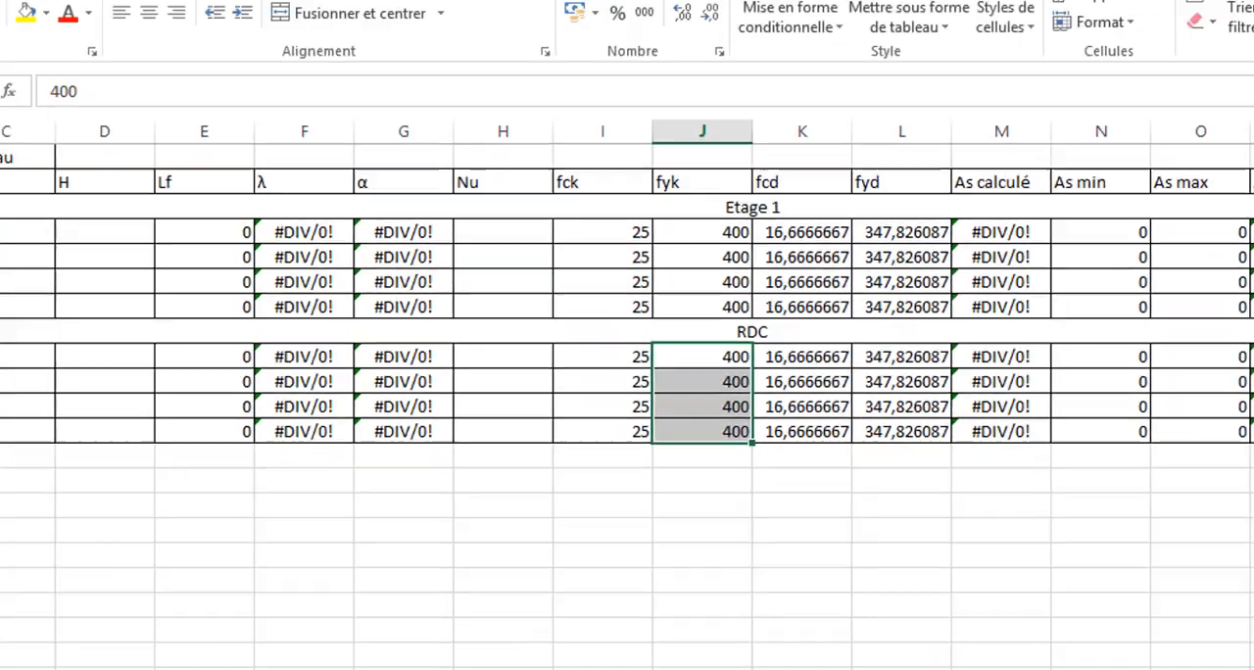
# - Enter the P1-1 section dimensions in row 4, with b as 0,15 and h as 0,2
pyautogui.moveTo(878, 642); pyautogui.dragTo(813, 642)
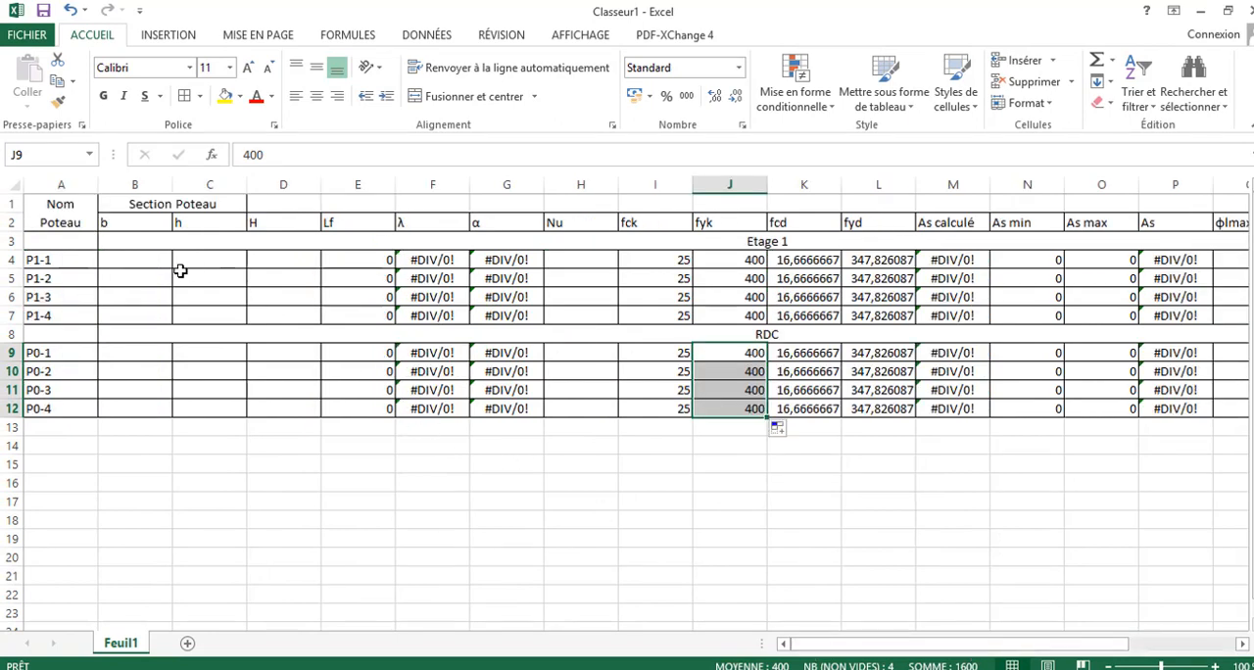
pyautogui.click(138, 263)
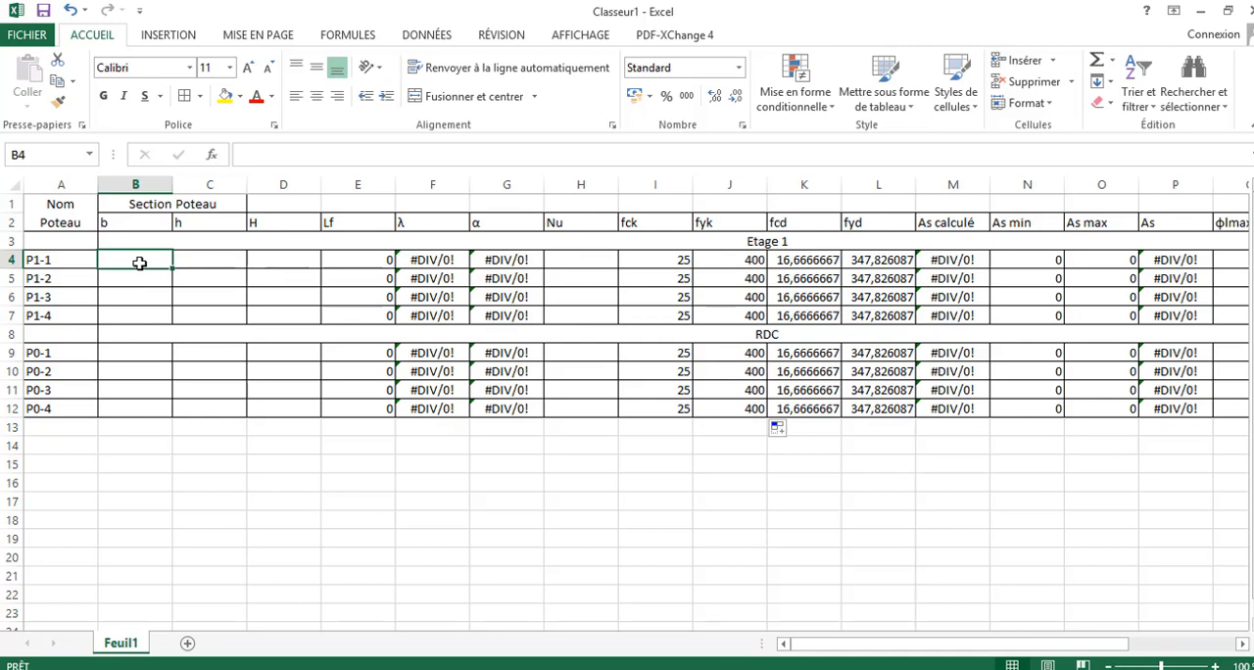
pyautogui.write('0,')
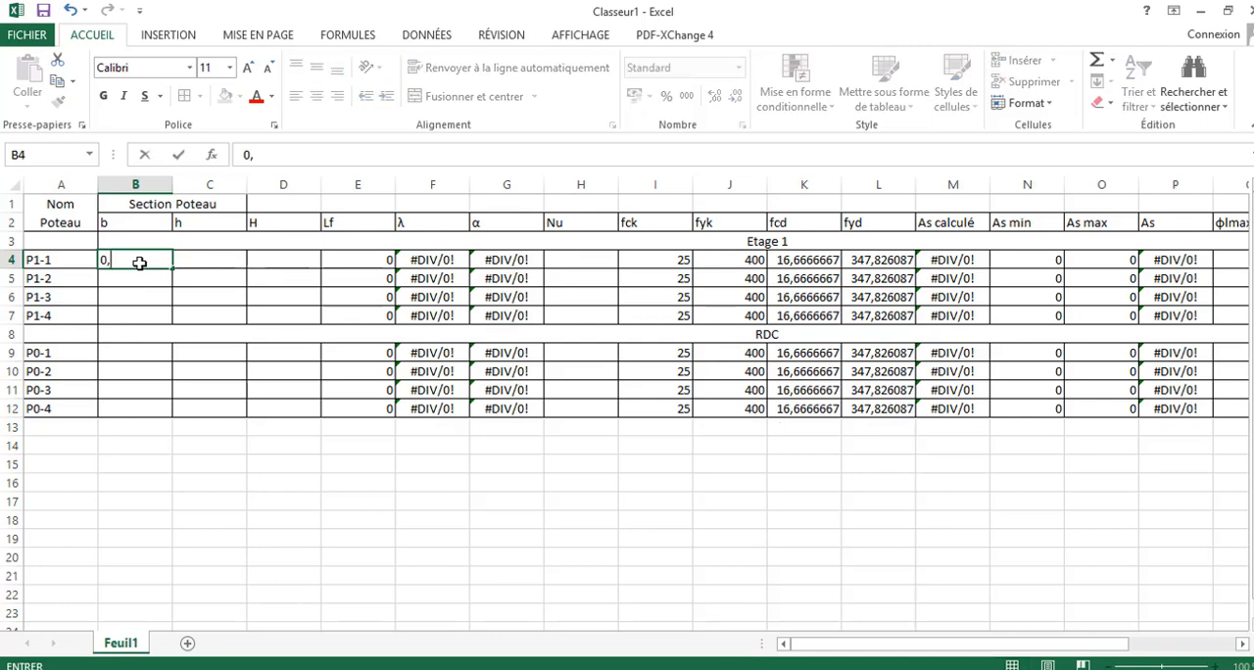
pyautogui.write('15')
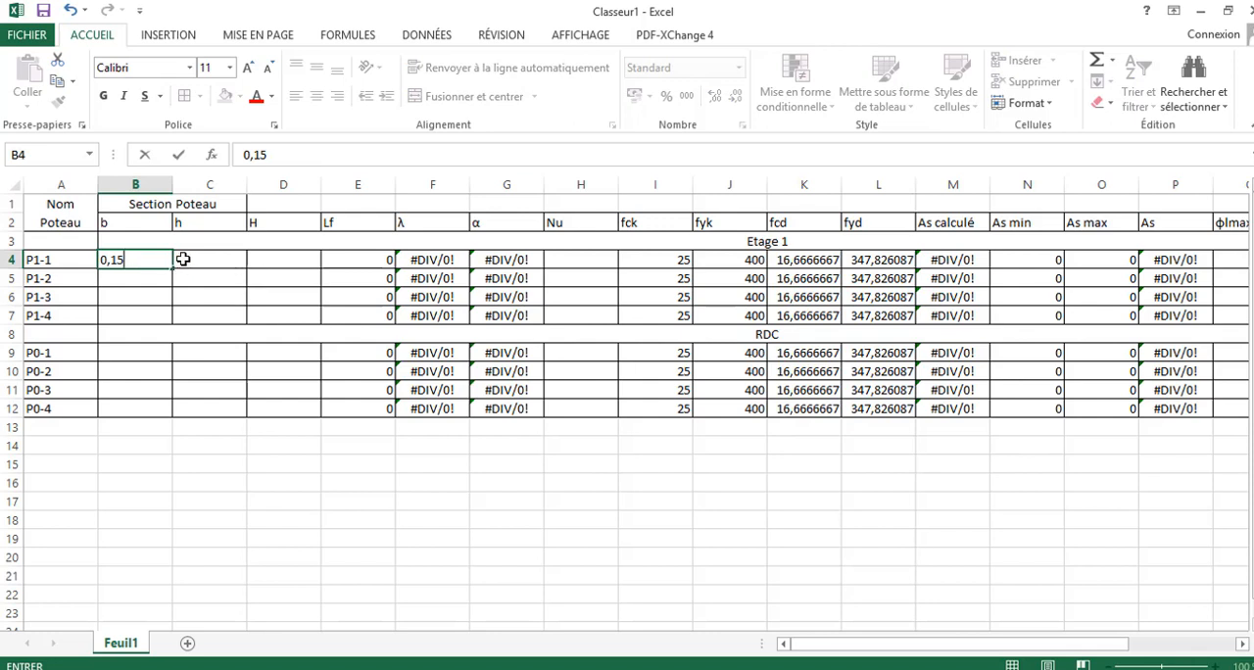
pyautogui.click(182, 259)
pyautogui.write('à')
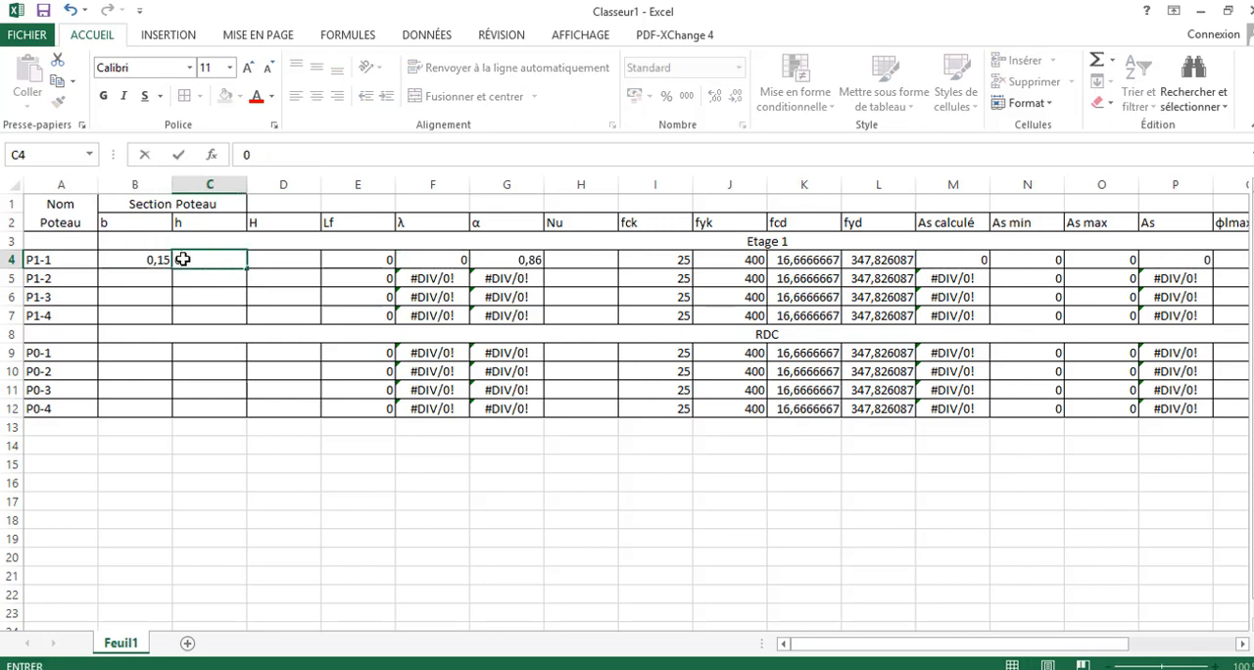
pyautogui.write(',2')
pyautogui.press('Return')
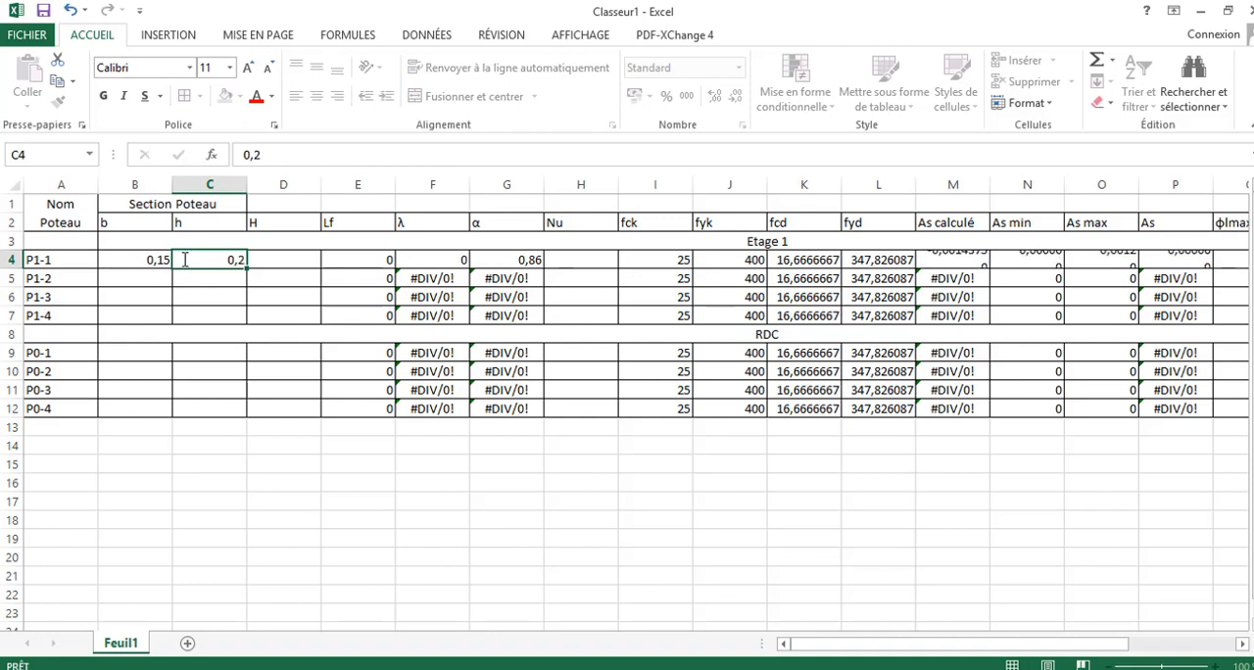
# - Fill the P1-1 b and h values down through the P1-2, P1-3 and P1-4 rows
pyautogui.click(157, 261)
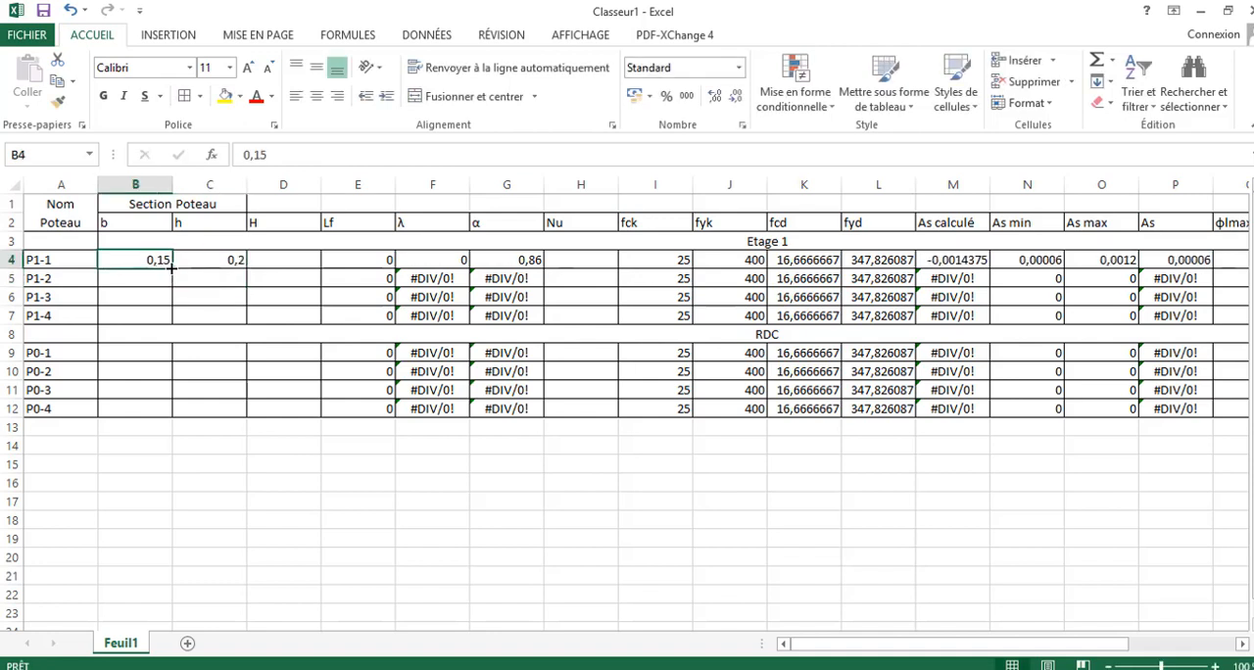
pyautogui.moveTo(171, 269); pyautogui.dragTo(169, 319)
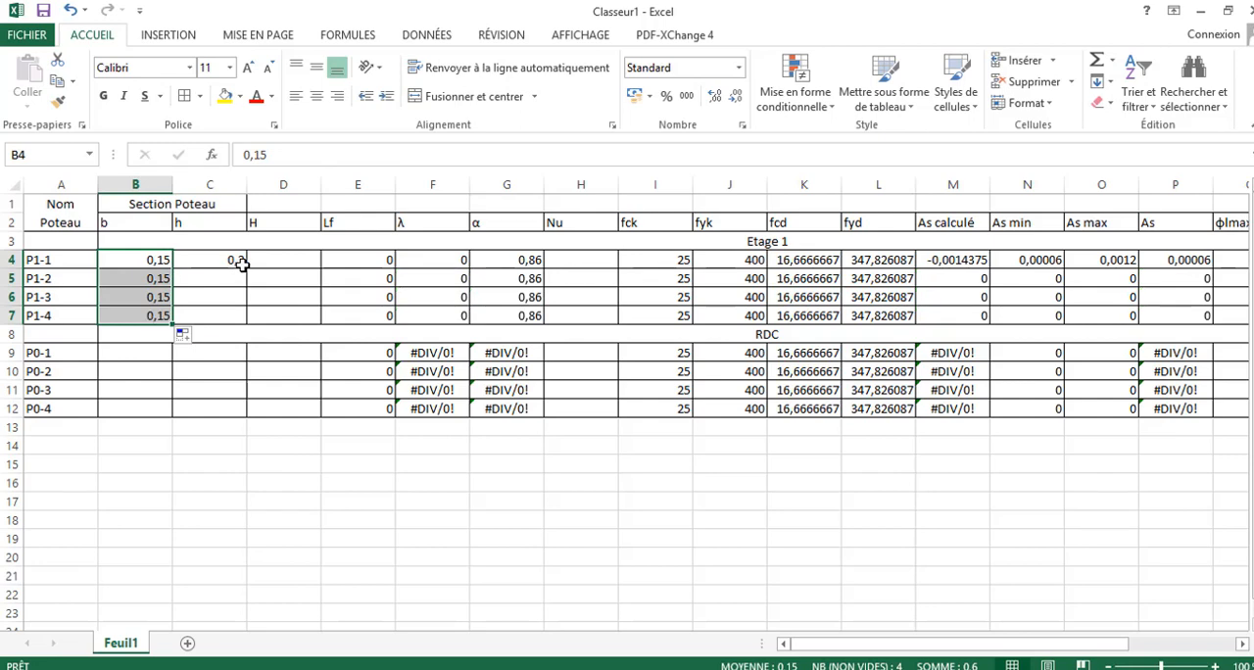
pyautogui.click(241, 261)
pyautogui.moveTo(243, 264); pyautogui.dragTo(246, 322)
# - Copy the section dimensions in B4:C4 to the P0-1 row and fill them down to P0-4
pyautogui.moveTo(143, 258); pyautogui.dragTo(213, 258)
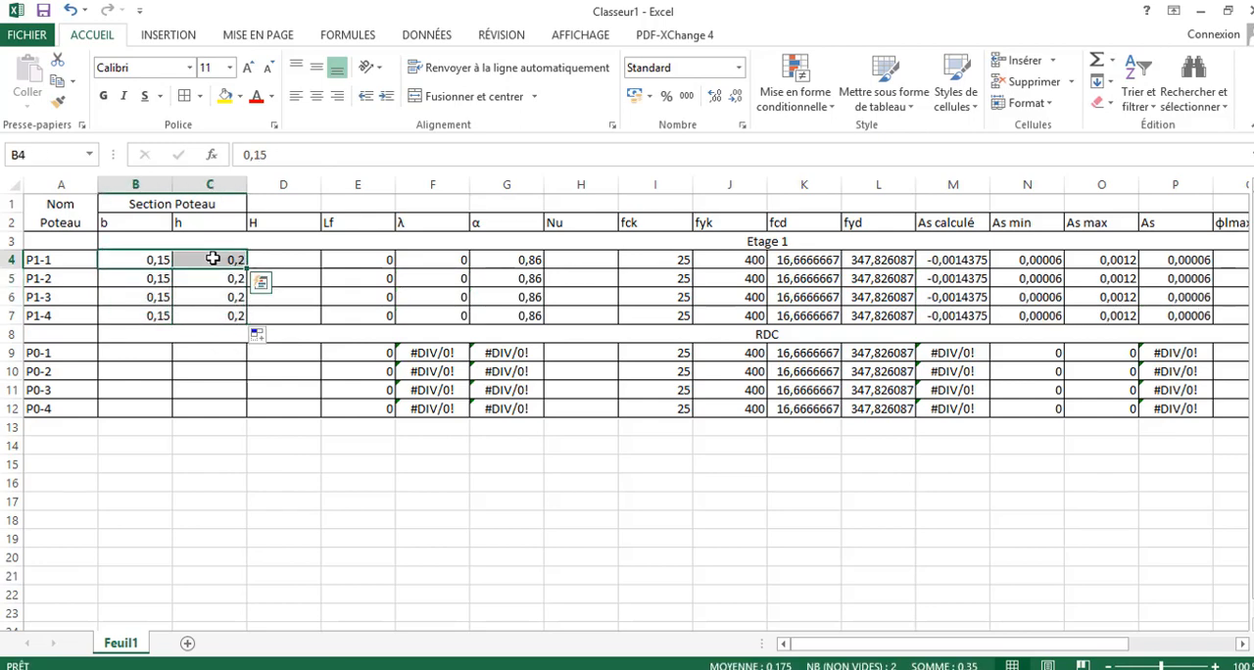
pyautogui.hotkey('ctrl', 'c')
pyautogui.click(147, 351)
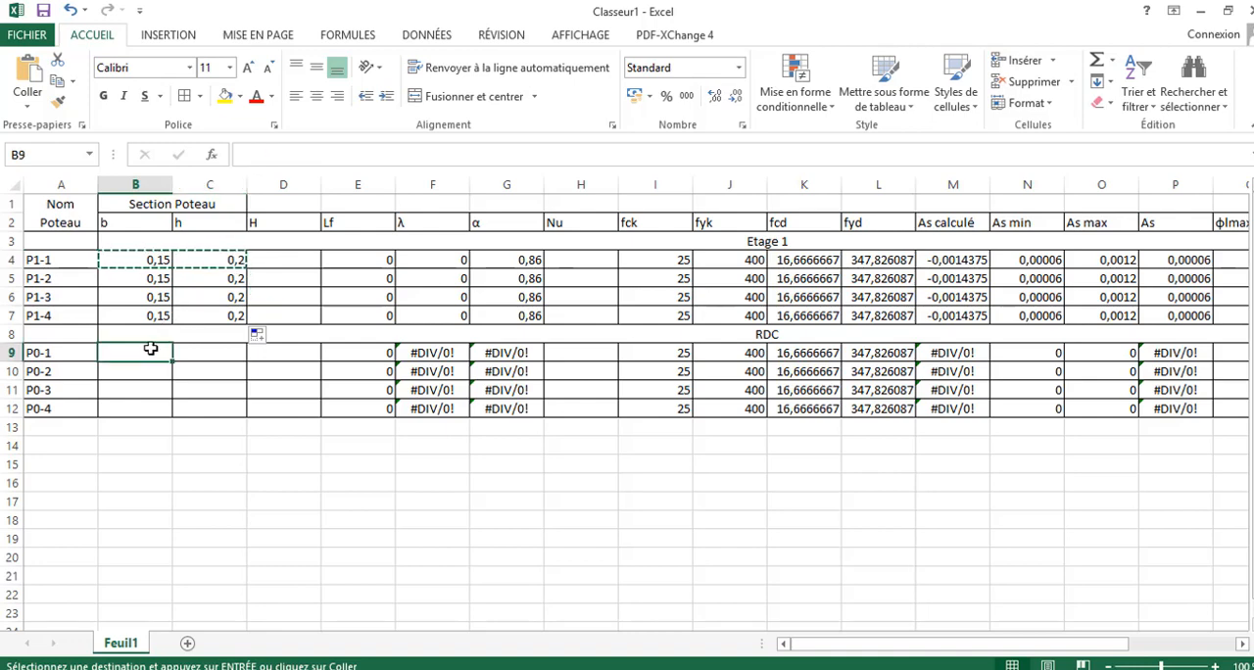
pyautogui.hotkey('ctrl', 'v')
pyautogui.moveTo(246, 361); pyautogui.dragTo(244, 409)
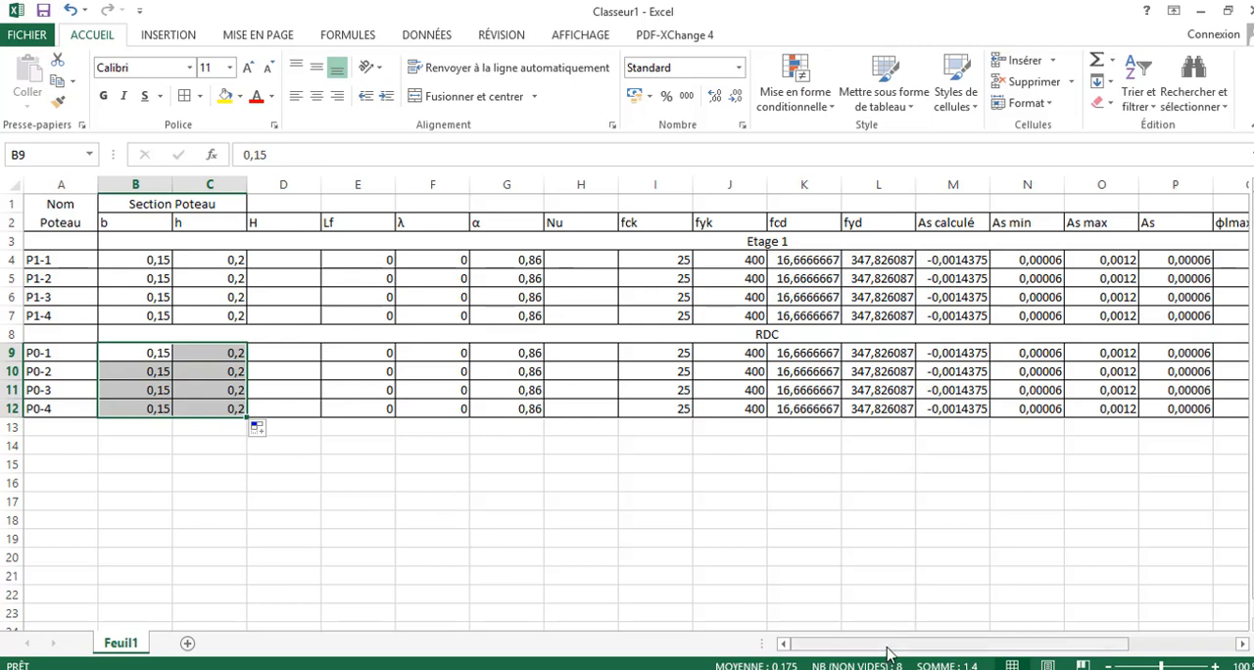
# - Enter 3 as the height H for all Etage 1 and RDC columns, in D4:D7 and D9:D12
pyautogui.hscroll(3, 989, 649)
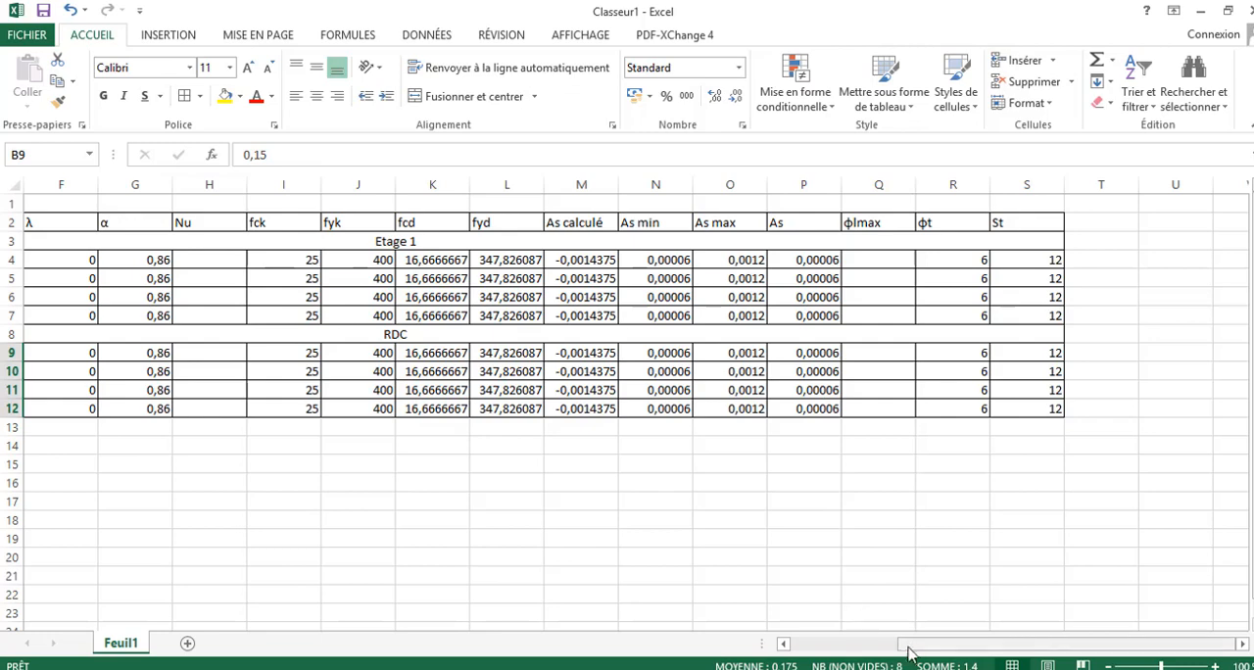
pyautogui.hscroll(-3, 784, 649)
pyautogui.hscroll(-1, 784, 650)
pyautogui.click(287, 263)
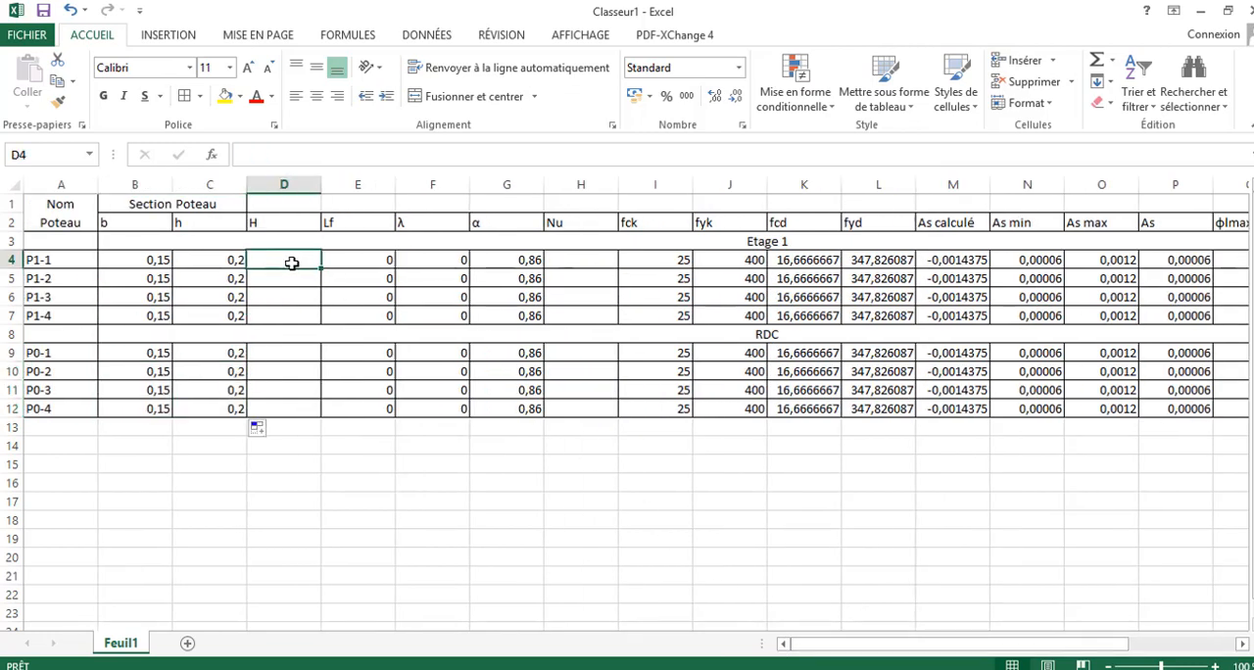
pyautogui.write('"')
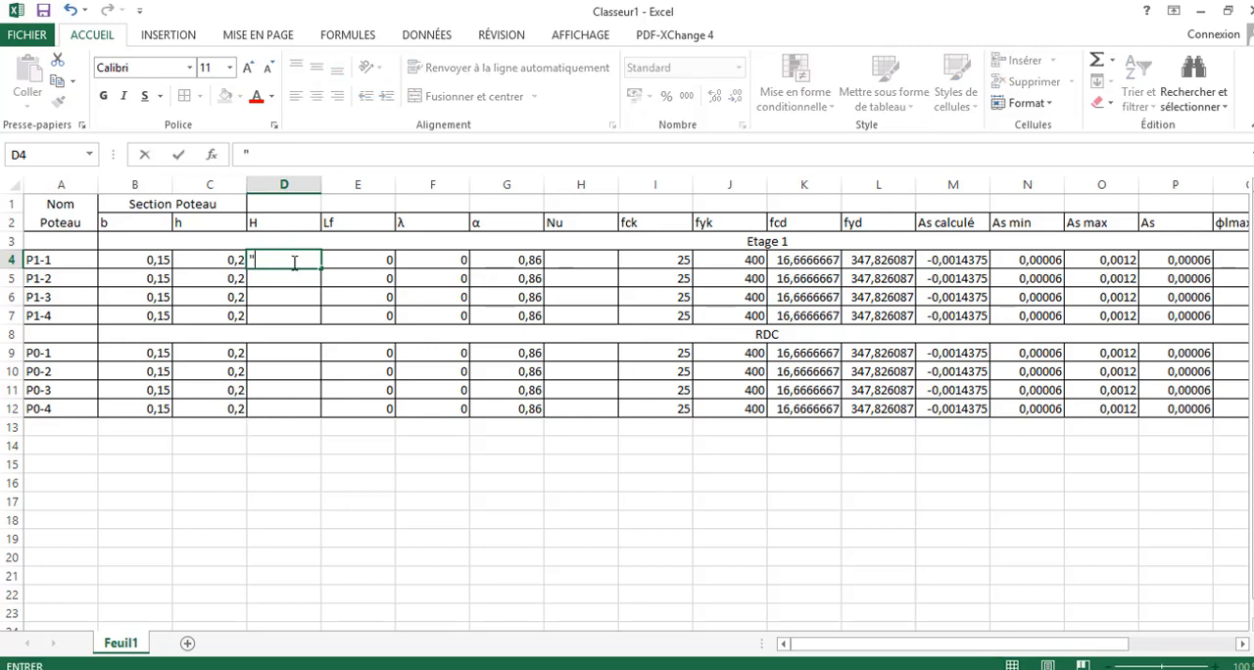
pyautogui.press('BackSpace')
pyautogui.write('3')
pyautogui.moveTo(320, 267); pyautogui.dragTo(321, 321)
pyautogui.click(285, 362)
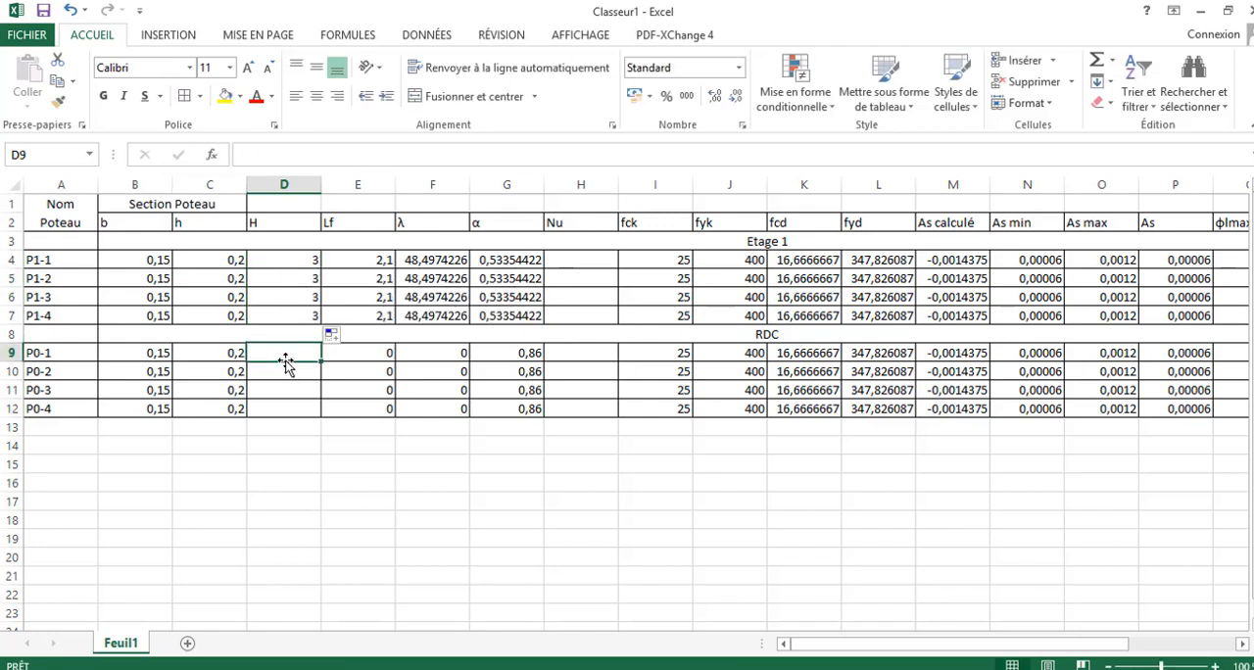
pyautogui.write('3')
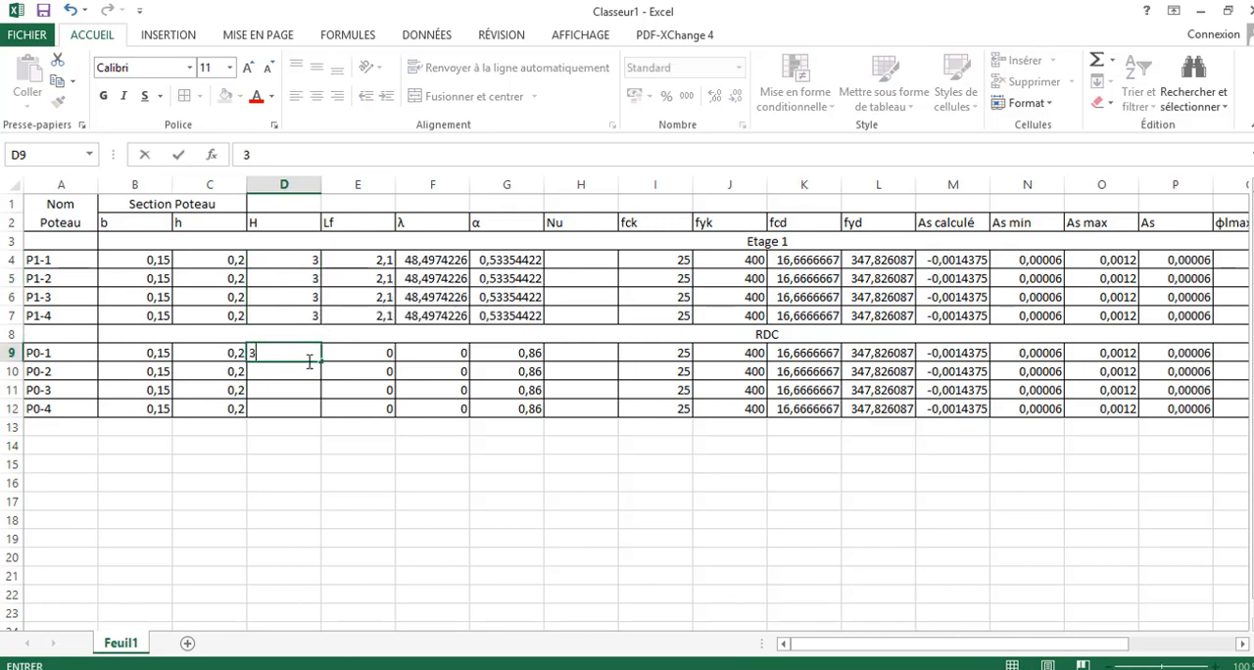
pyautogui.moveTo(322, 362); pyautogui.dragTo(350, 406)
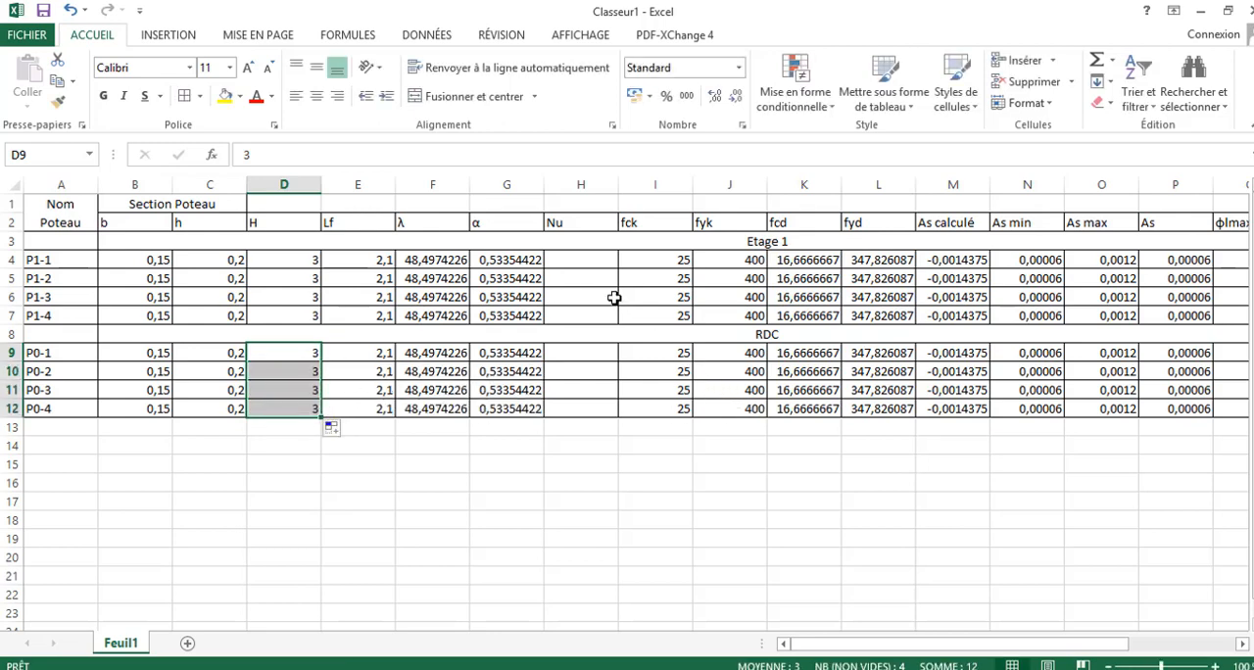
# - Enter the Nu loads 50, 70, 60 and 90 for the Etage 1 columns P1-1 to P1-4 in H4:H7
pyautogui.click(591, 265)
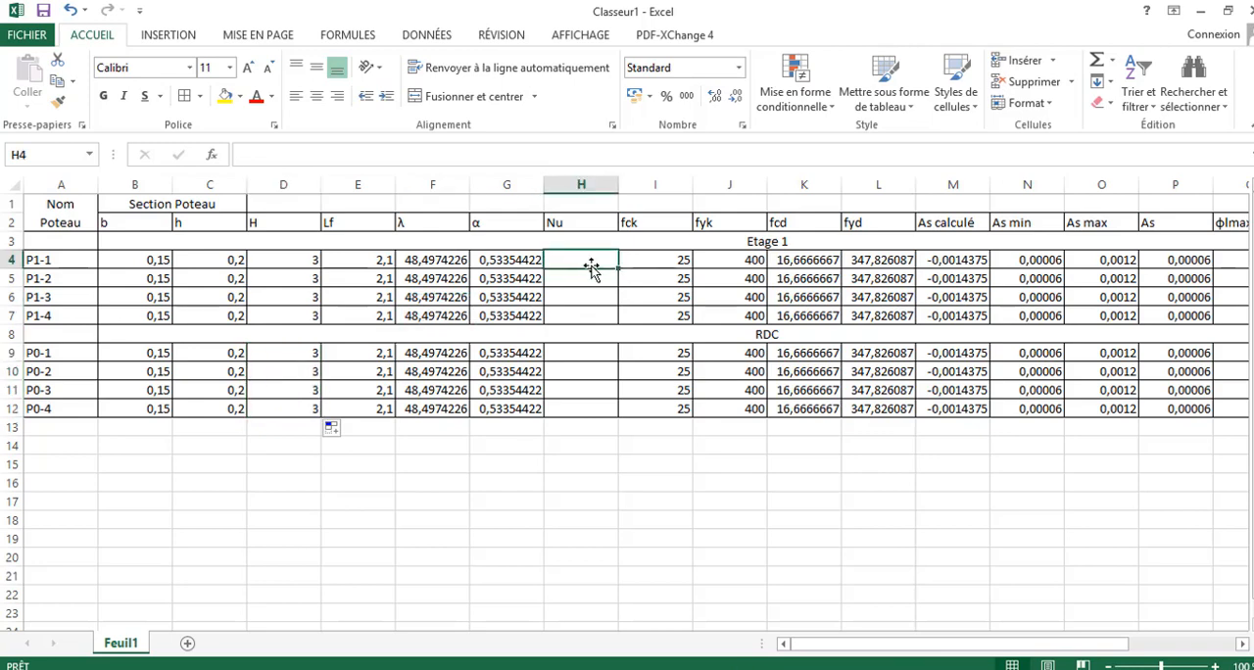
pyautogui.write('50')
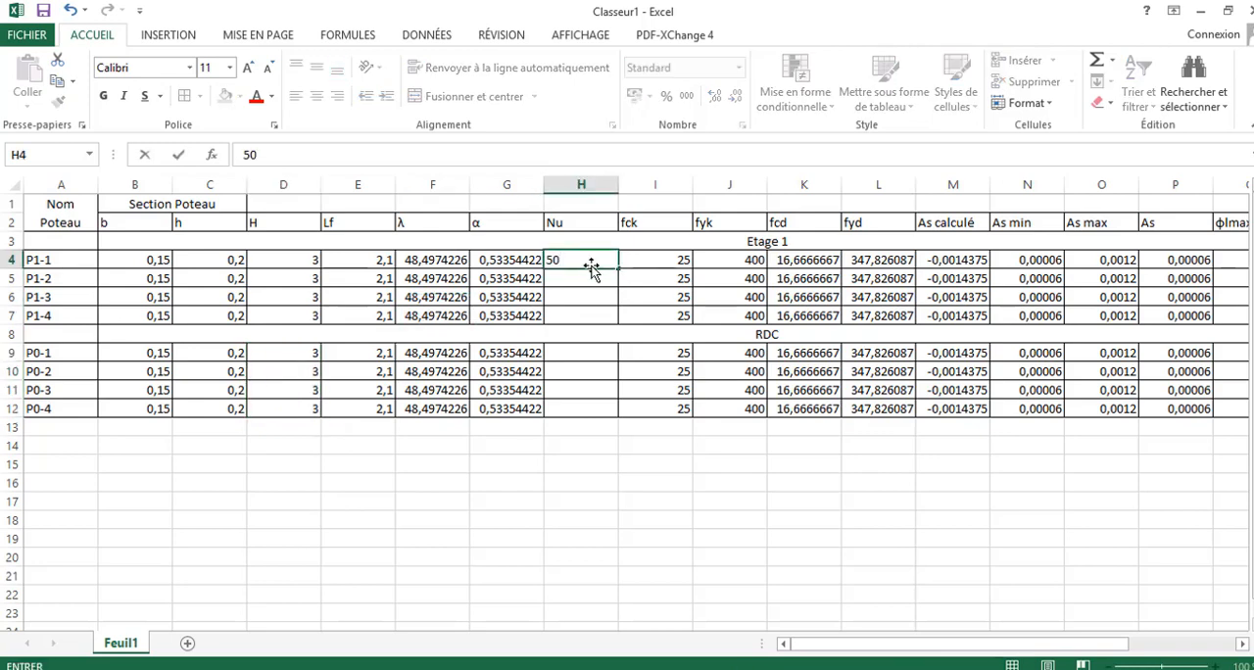
pyautogui.click(579, 275)
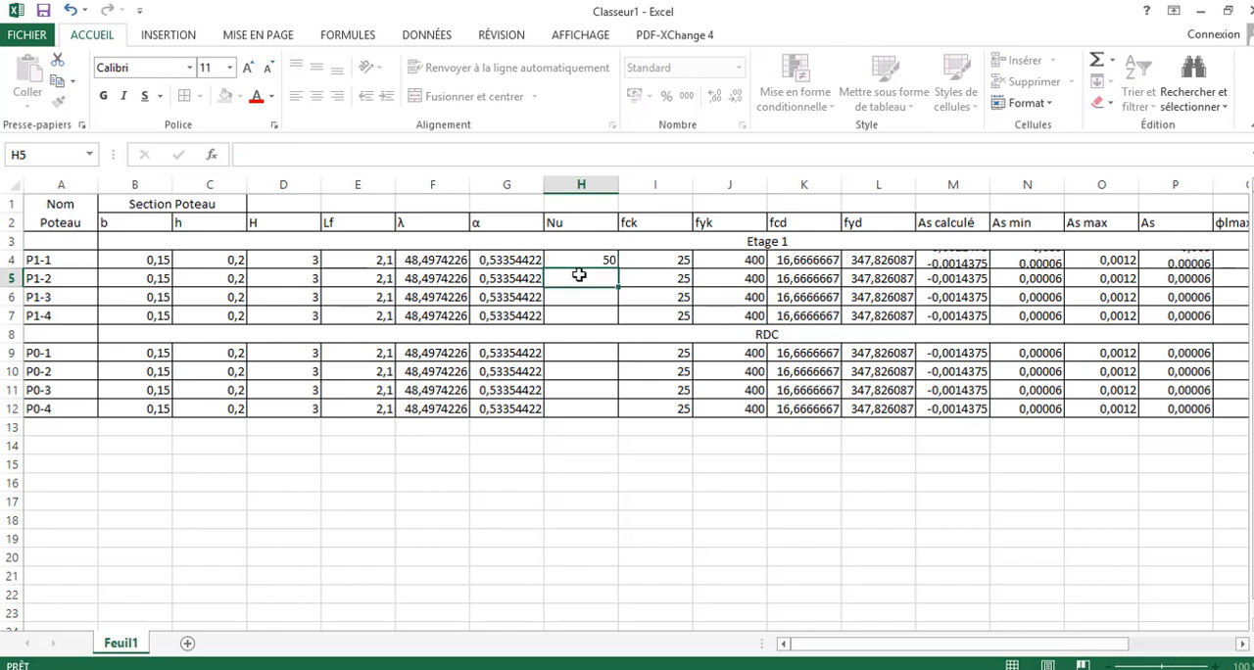
pyautogui.write('70')
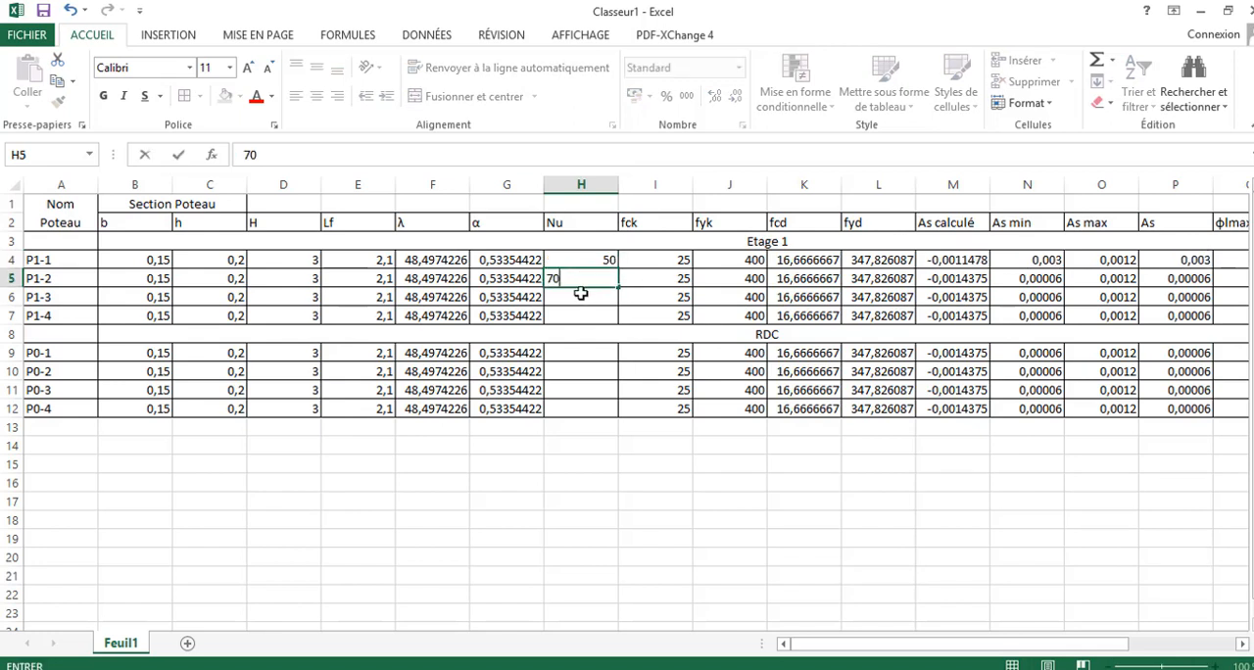
pyautogui.click(581, 294)
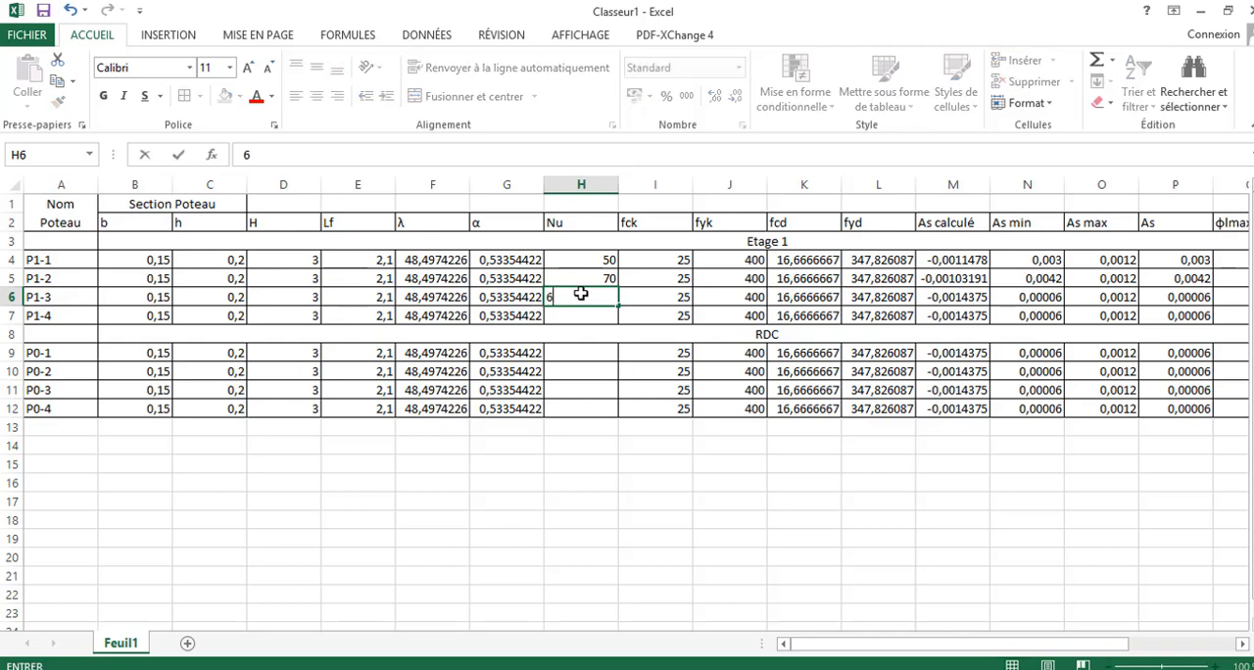
pyautogui.write('60')
pyautogui.click(581, 314)
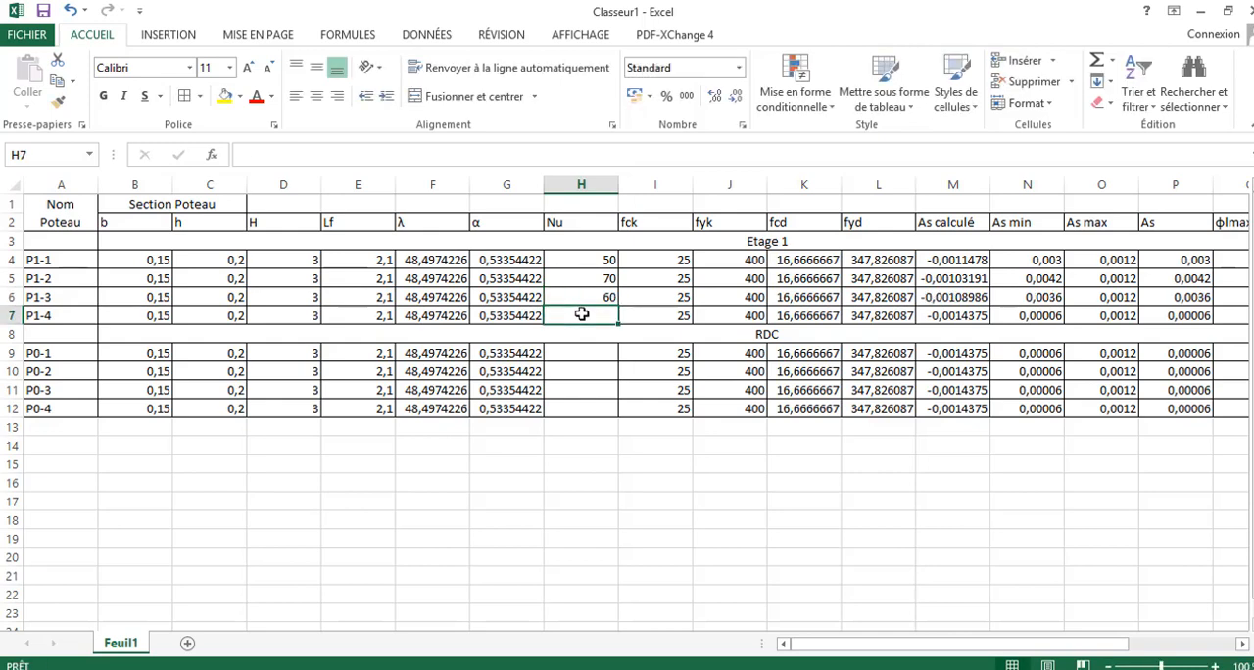
pyautogui.write('90')
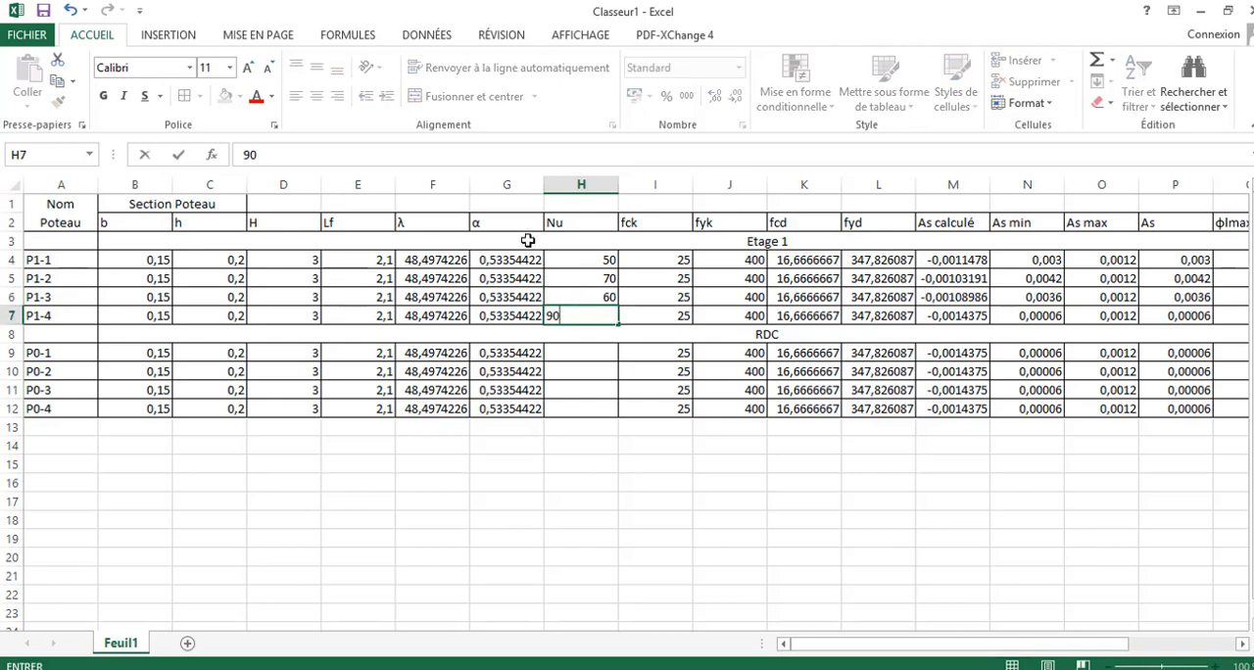
pyautogui.click(574, 355)
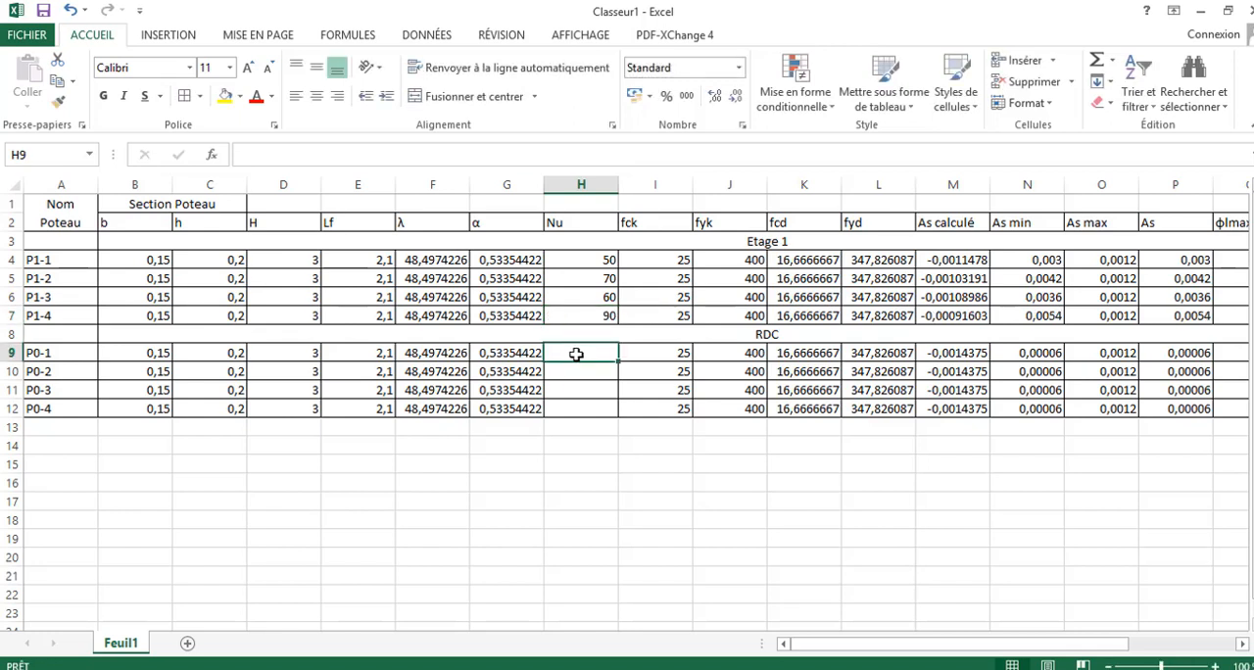
# - Enter the Nu loads 80, 90, 100 and 120 for the RDC columns P0-1 to P0-4 in H9:H12
pyautogui.write('80')
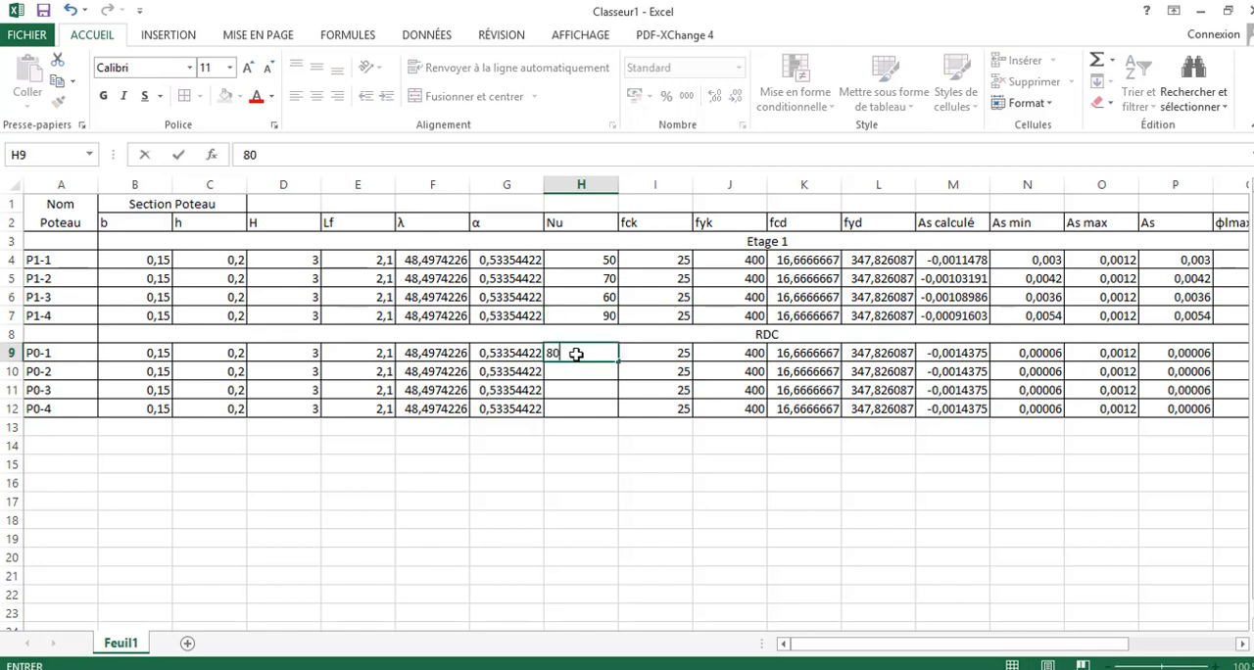
pyautogui.press('Return')
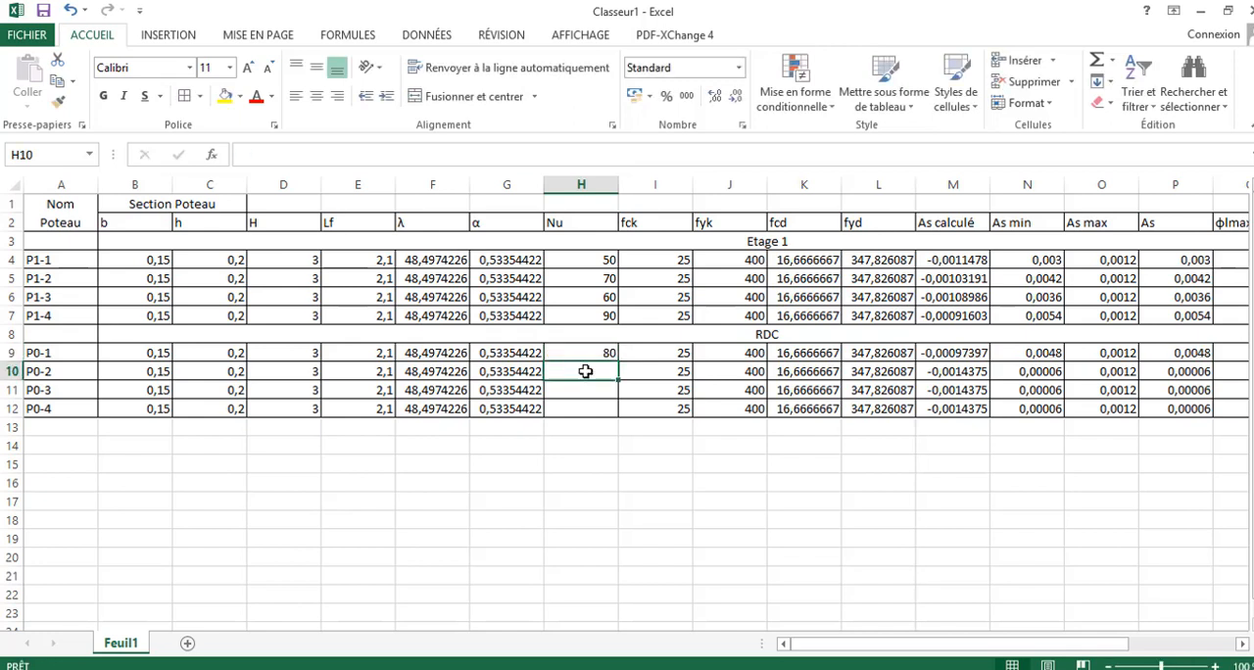
pyautogui.write('90')
pyautogui.click(601, 391)
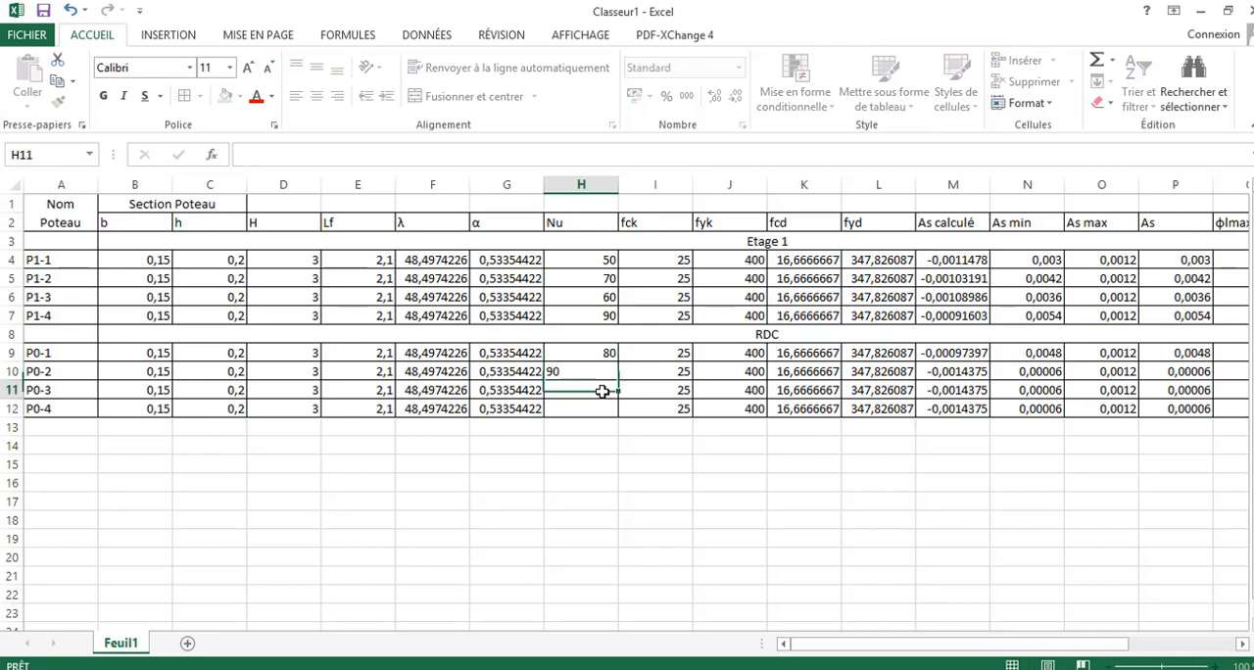
pyautogui.write('100')
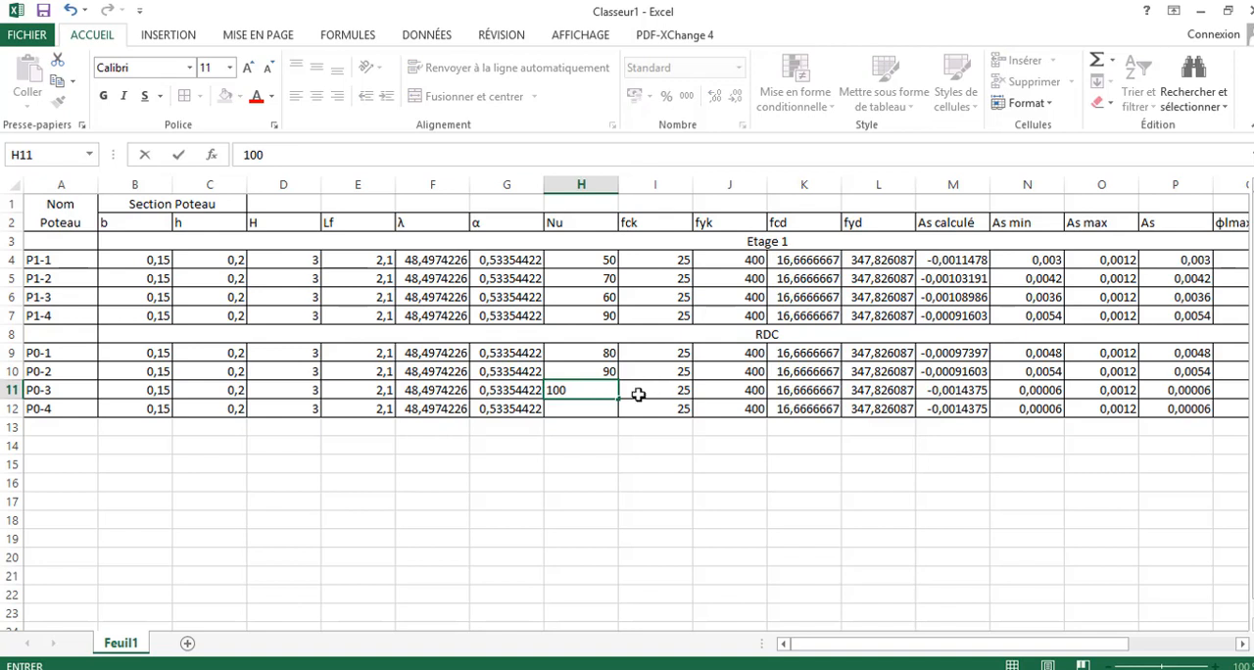
pyautogui.click(608, 408)
pyautogui.write('120')
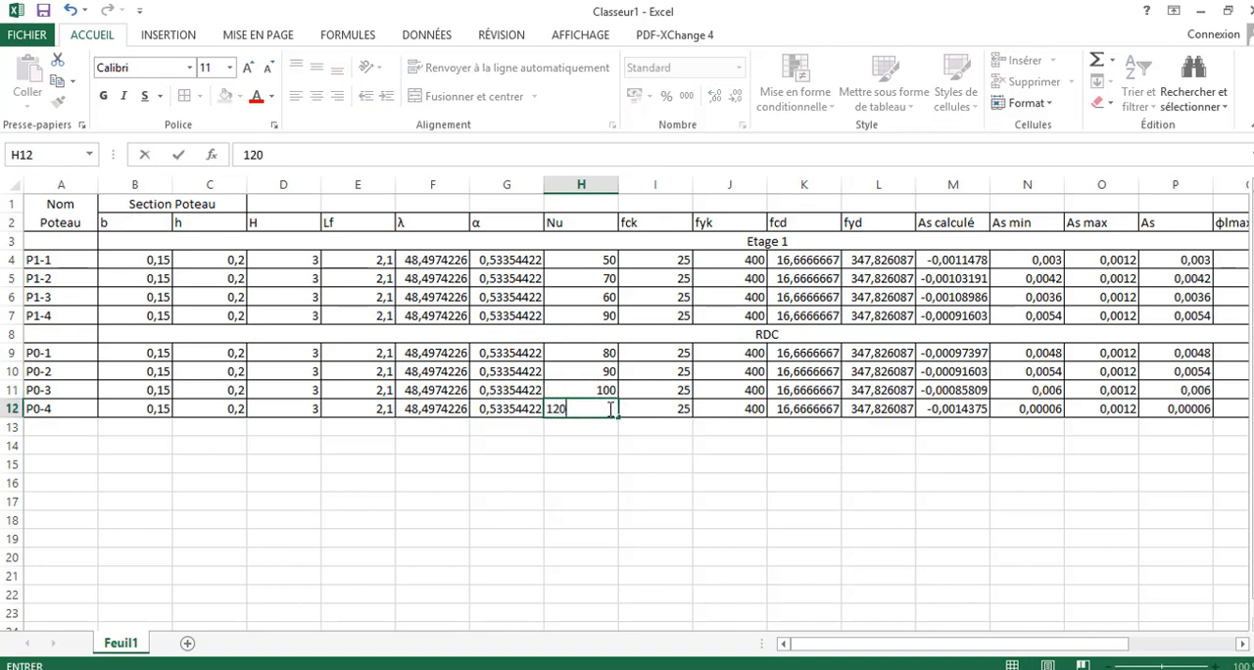
pyautogui.press('Return')
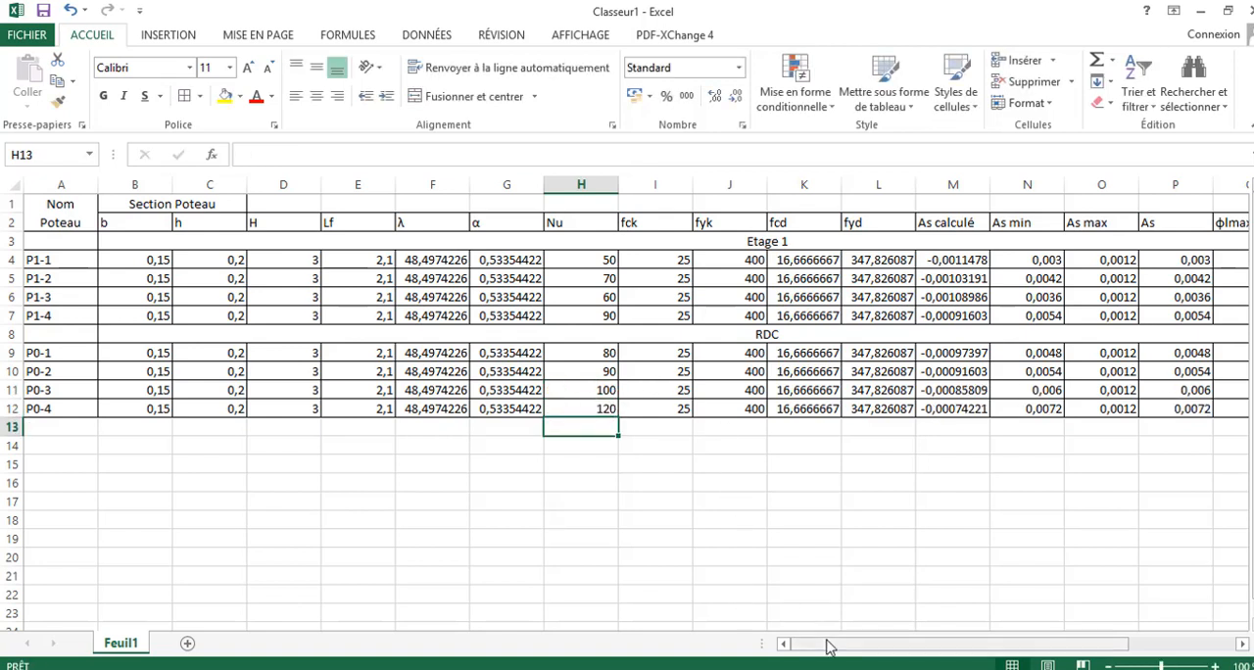
# - Examine the As calculé results and formulas for every Etage 1 and RDC column in M4:M7 and M9:M12
pyautogui.moveTo(826, 646); pyautogui.dragTo(1029, 642)
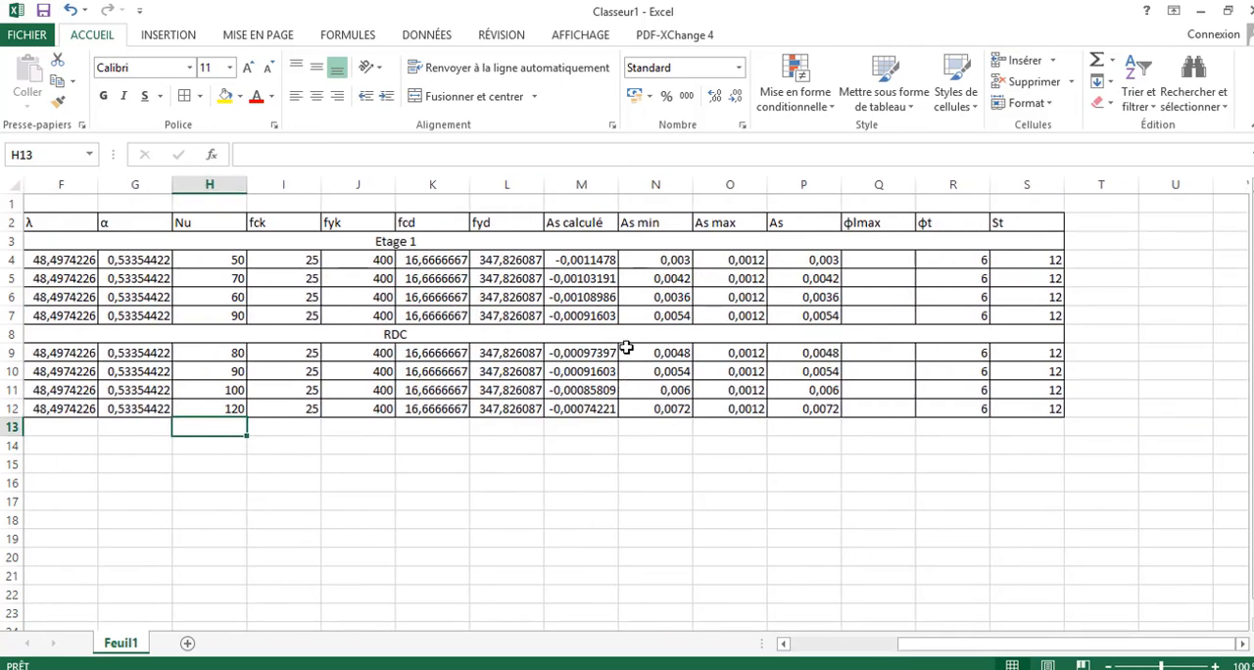
pyautogui.click(596, 258)
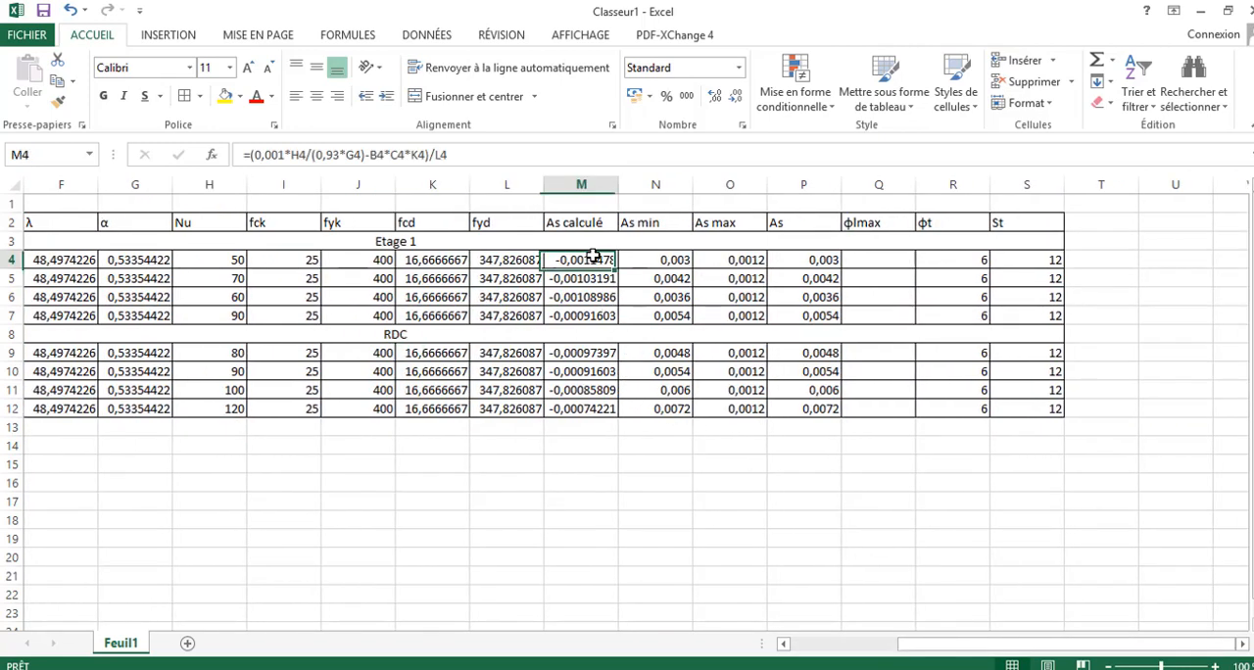
pyautogui.click(591, 278)
pyautogui.click(591, 297)
pyautogui.click(591, 315)
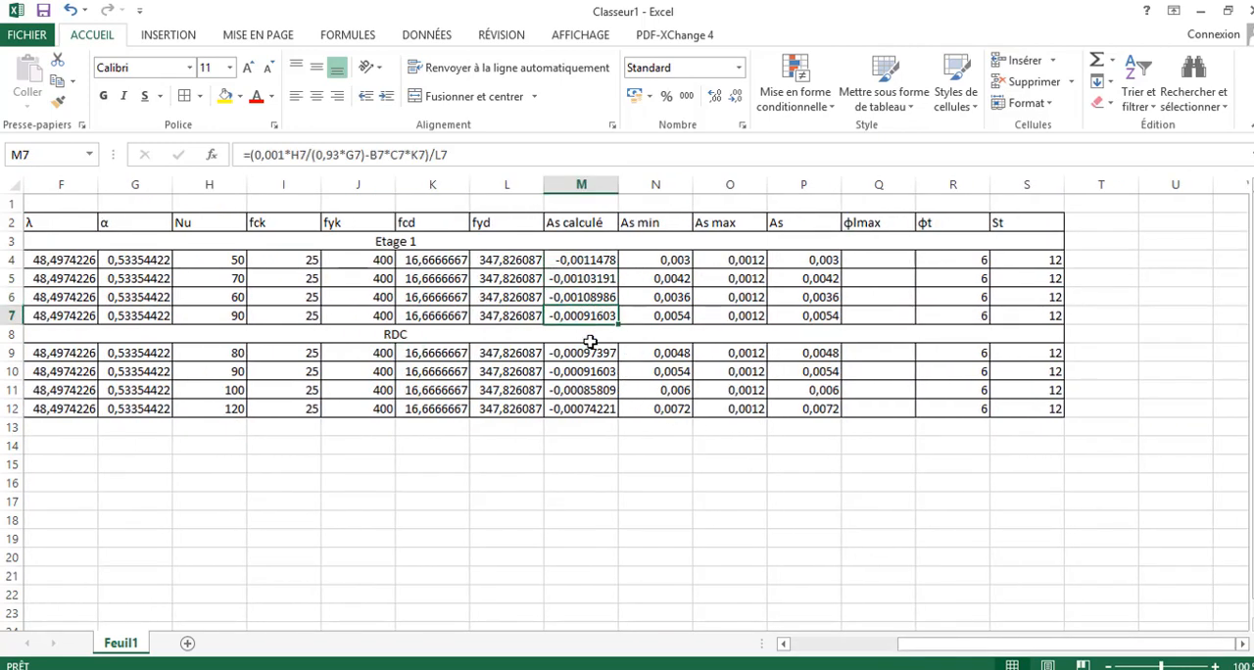
pyautogui.click(592, 355)
pyautogui.click(592, 370)
pyautogui.click(592, 390)
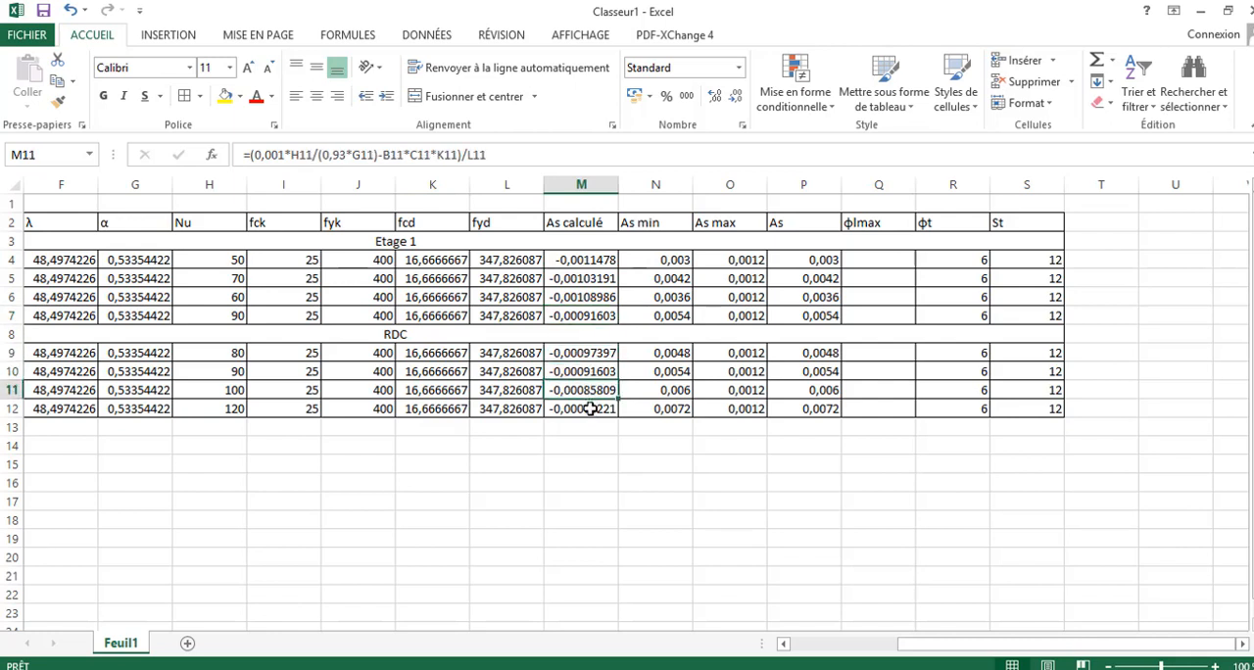
pyautogui.click(600, 407)
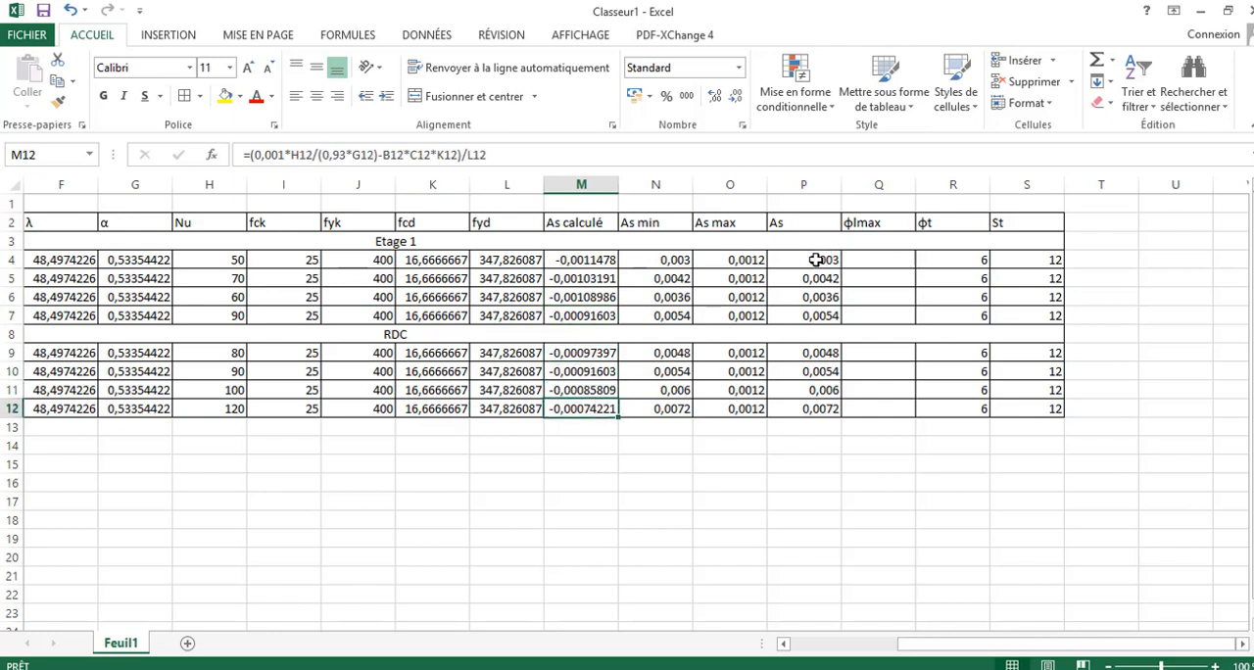
# - Review the retained As reinforcement in P4:P7 and P9:P12 and compare it with the As calculé value in M4
pyautogui.click(814, 261)
pyautogui.click(818, 280)
pyautogui.click(818, 297)
pyautogui.click(817, 316)
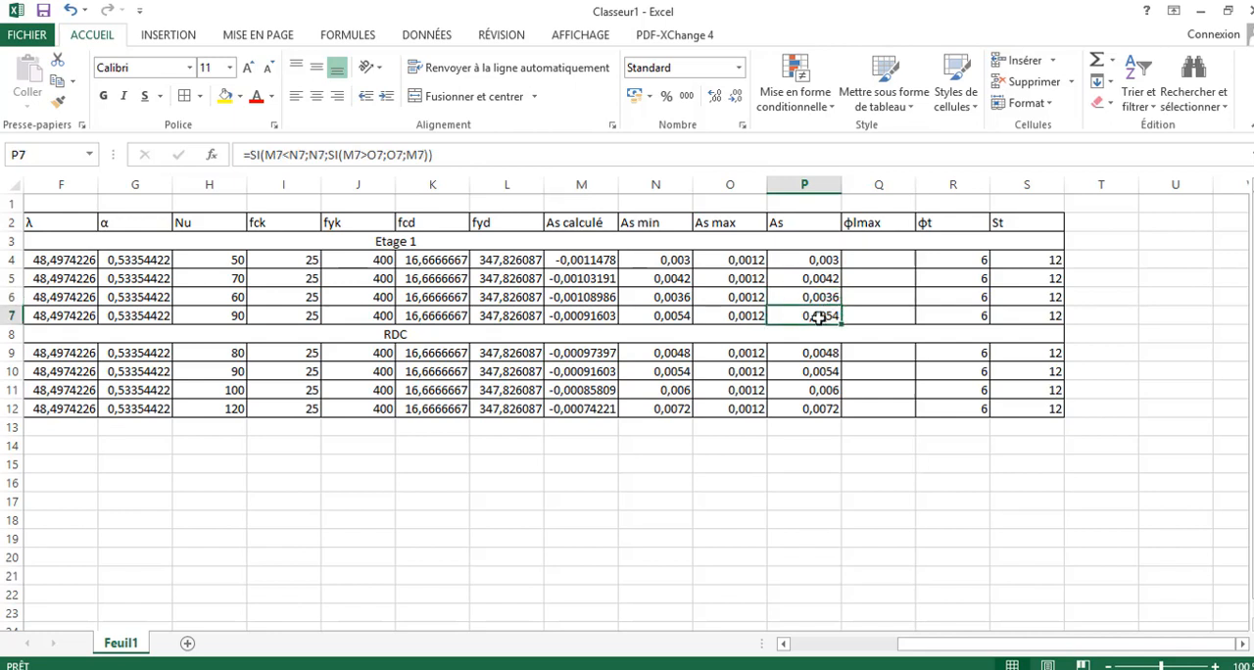
pyautogui.click(817, 356)
pyautogui.click(819, 372)
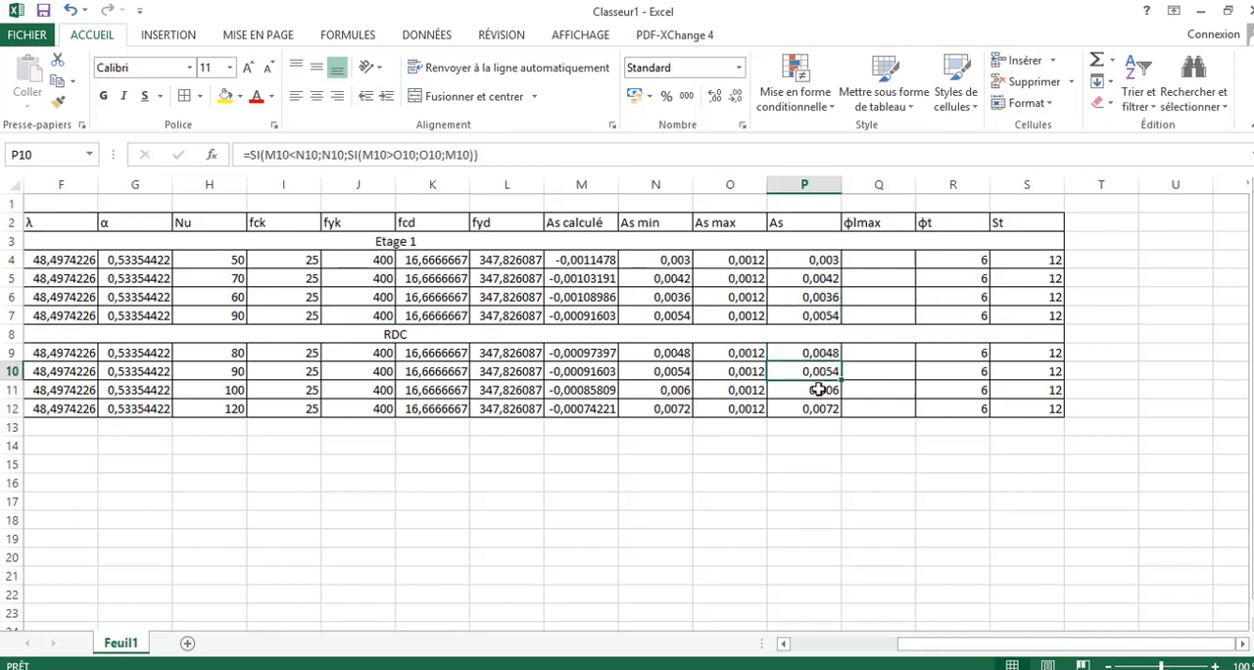
pyautogui.click(822, 391)
pyautogui.click(825, 410)
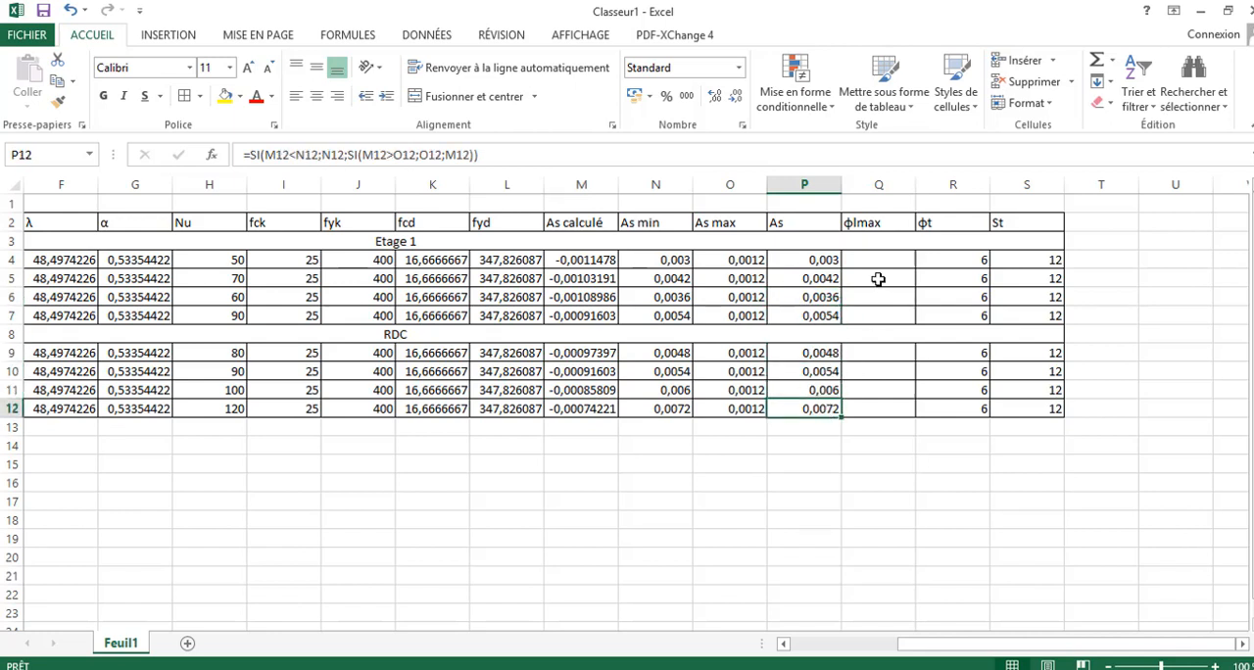
pyautogui.click(565, 259)
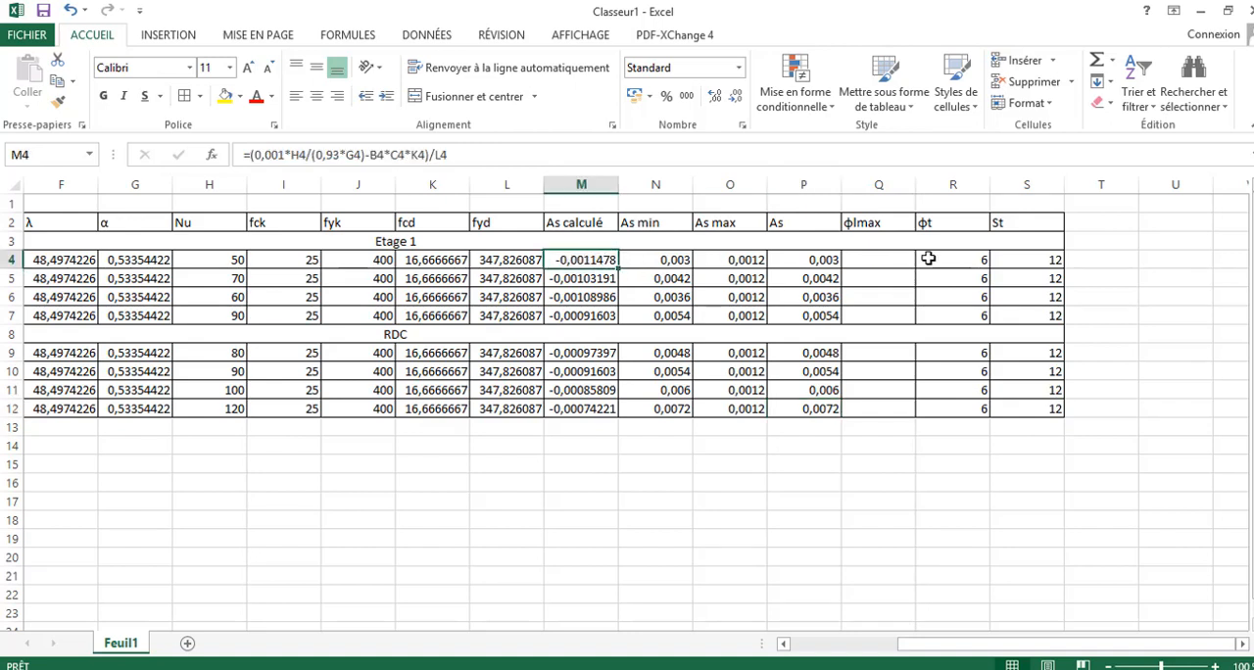
# - Enter 10 as the ϕlmax bar diameter for all Etage 1 and RDC columns, in Q4:Q7 and Q9:Q12
pyautogui.click(882, 257)
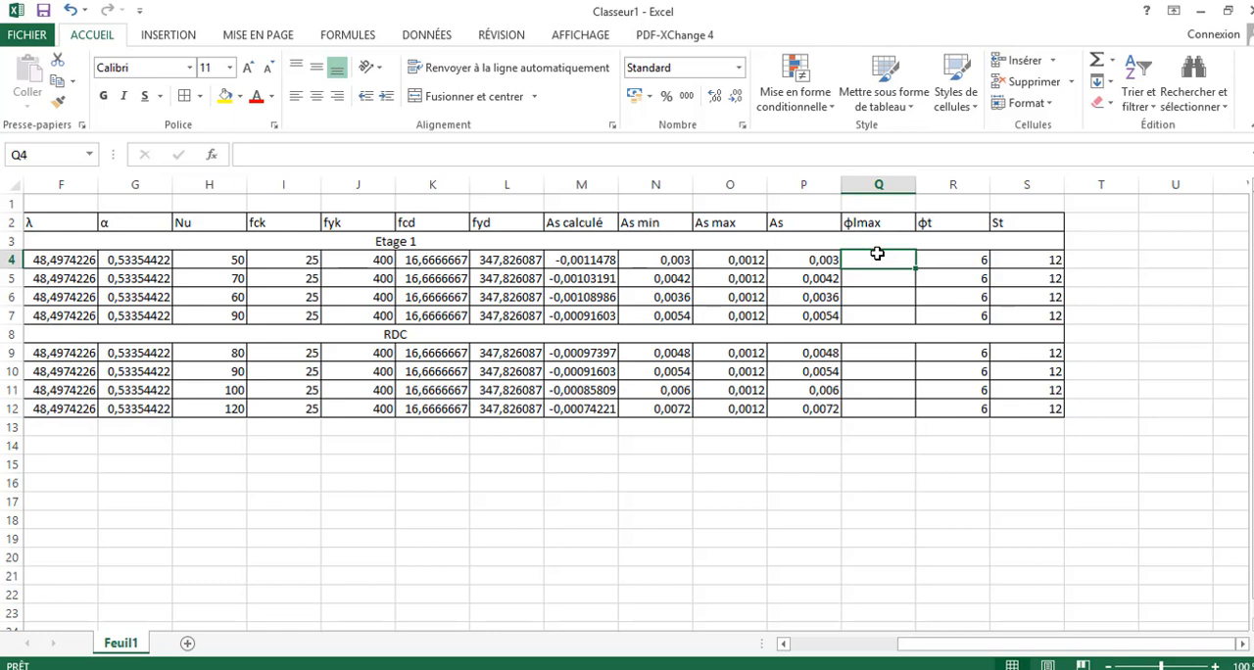
pyautogui.write('10')
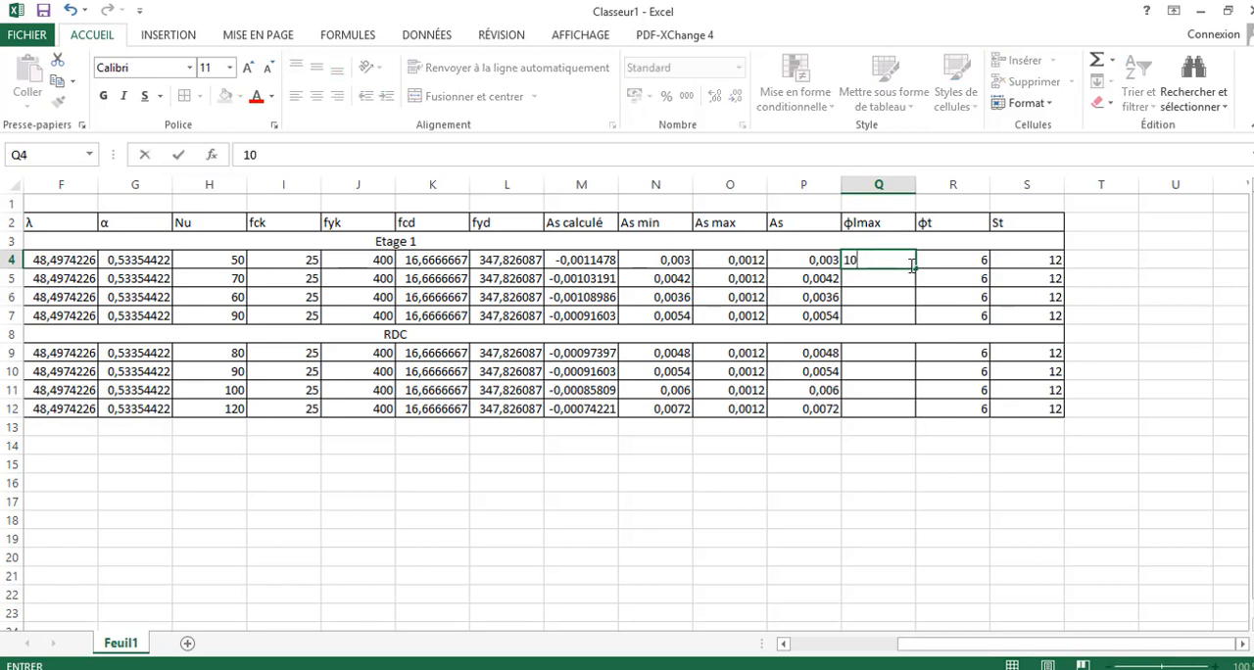
pyautogui.moveTo(916, 271); pyautogui.dragTo(910, 333)
pyautogui.click(896, 352)
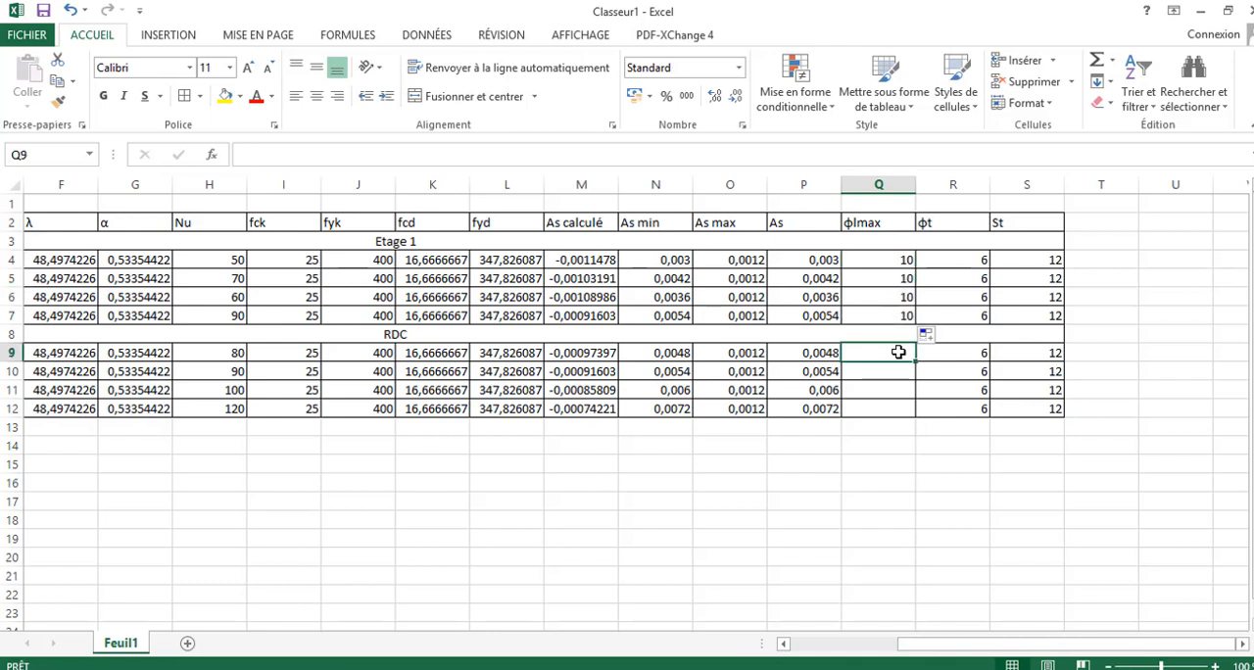
pyautogui.write('10')
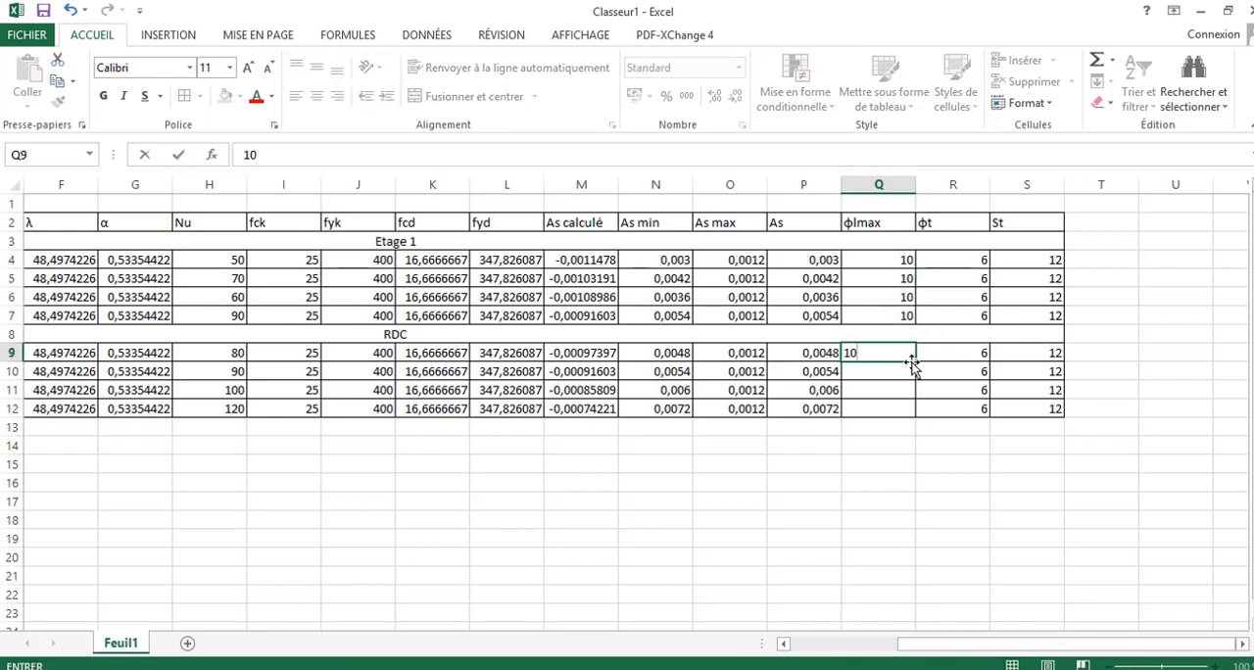
pyautogui.moveTo(912, 362); pyautogui.dragTo(974, 389)
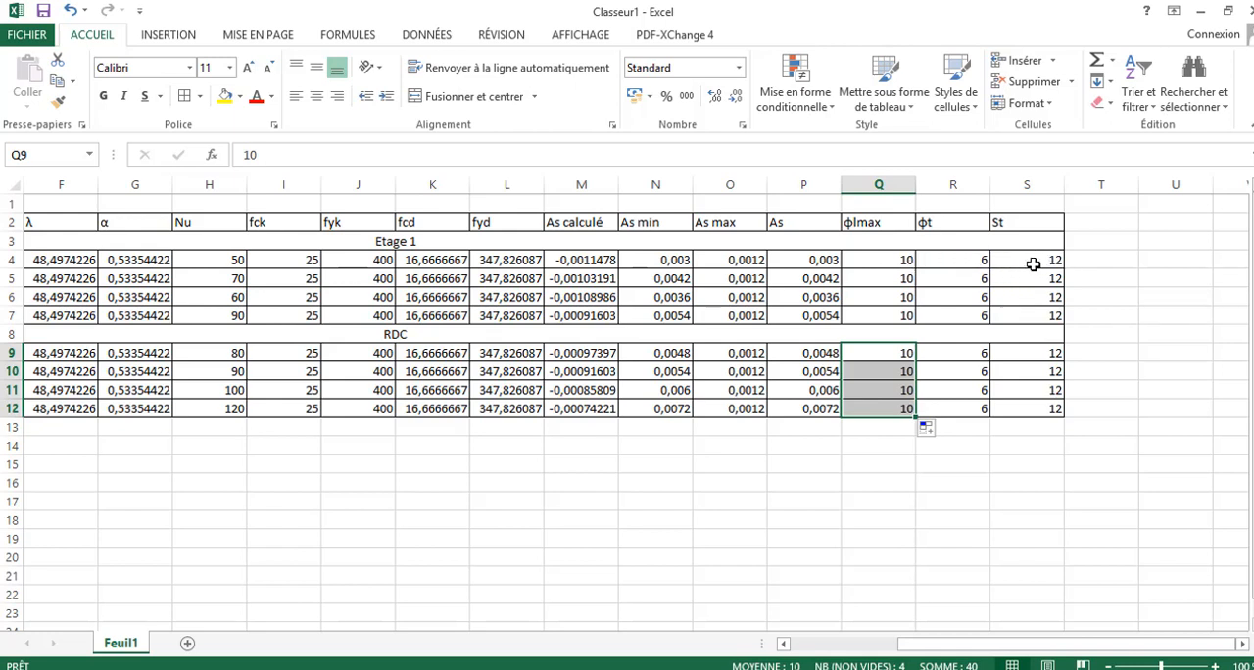
# - Inspect the St formula of column P1-1 in S4
pyautogui.click(1041, 263)
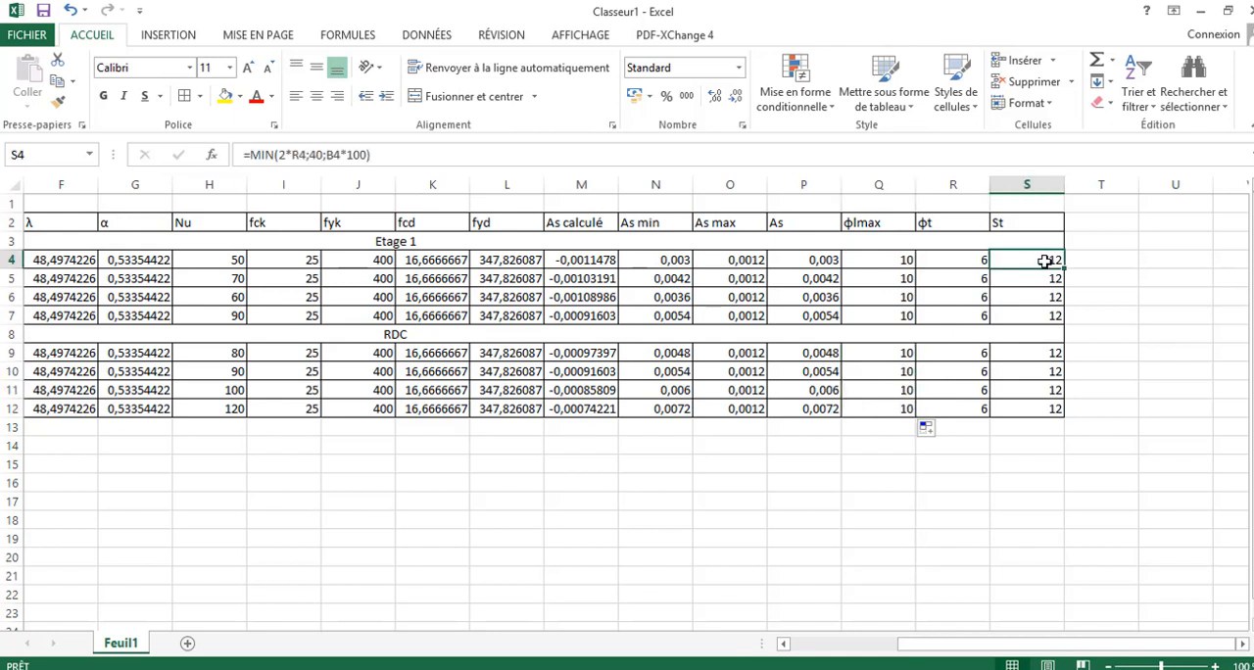